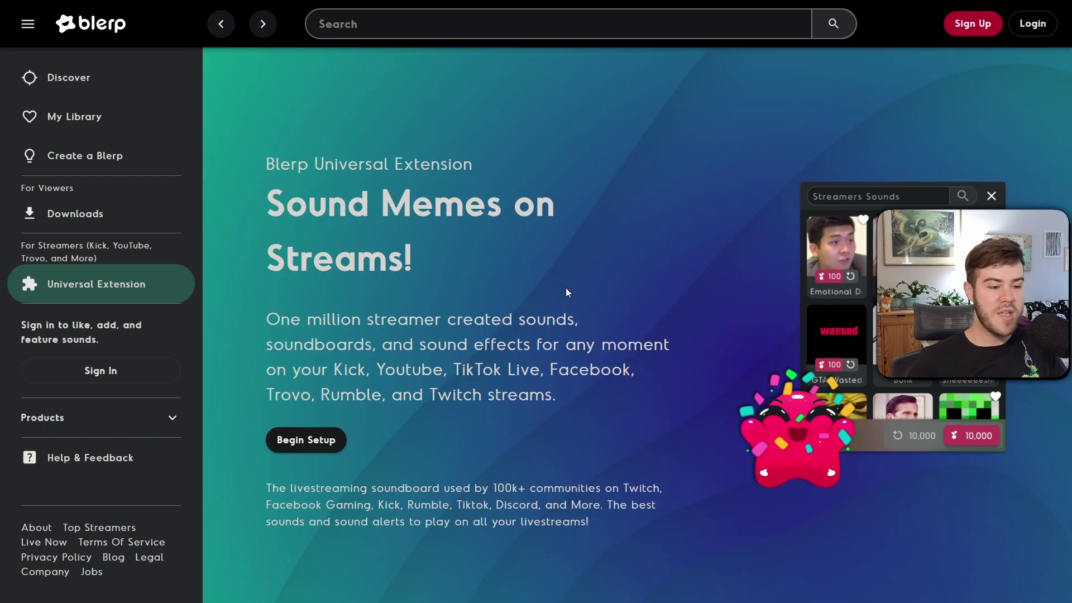
Begin the Blerp streamer setup and sign in to the account.
scroll(899, 277, down, 1)
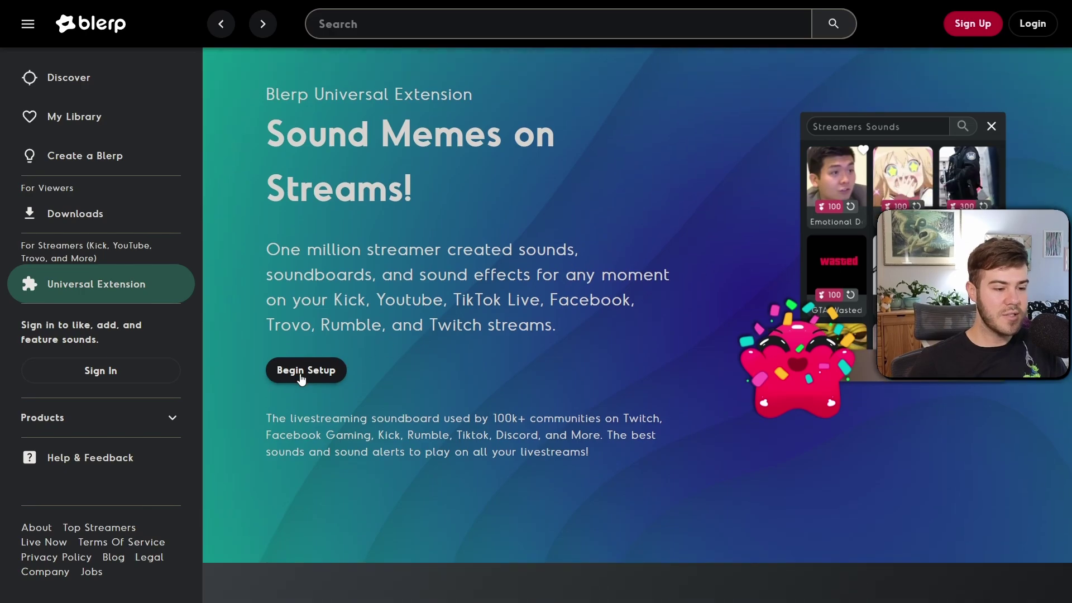
click(314, 376)
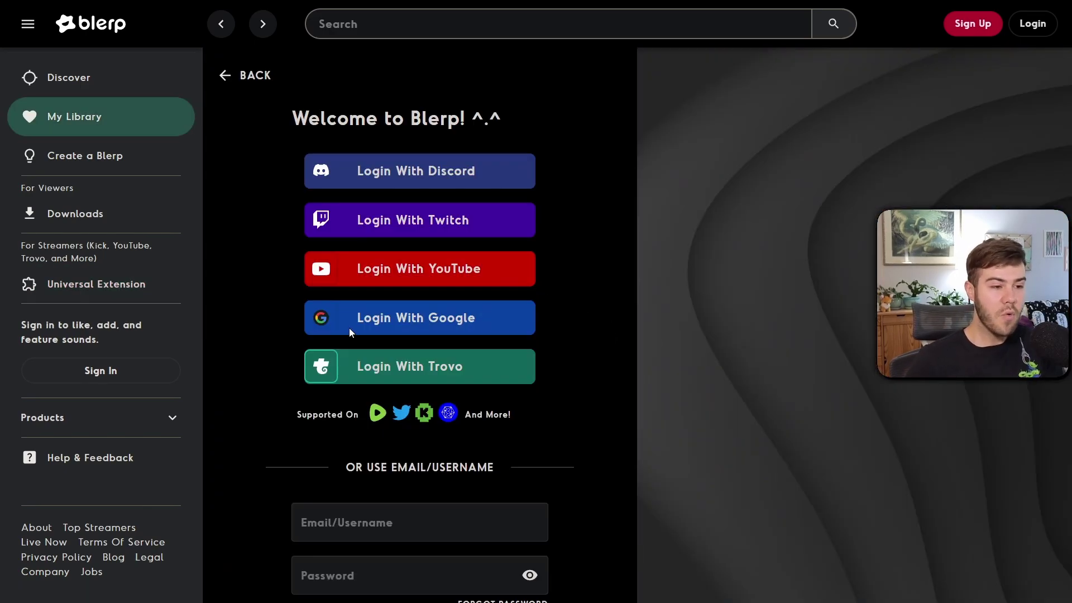
scroll(599, 289, down, 2)
scroll(579, 317, up, 2)
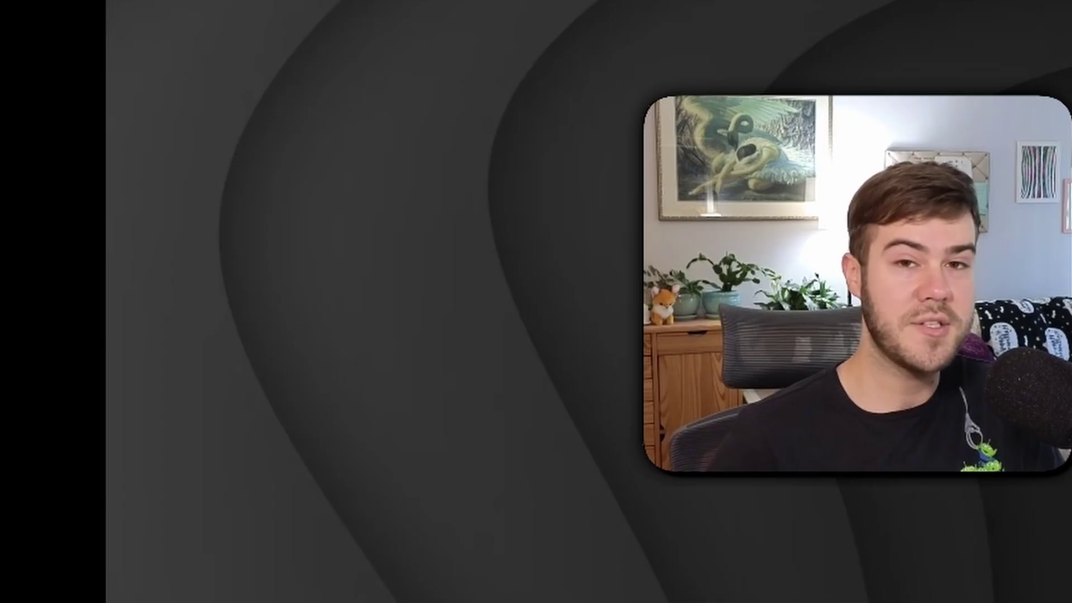
scroll(391, 279, down, 1)
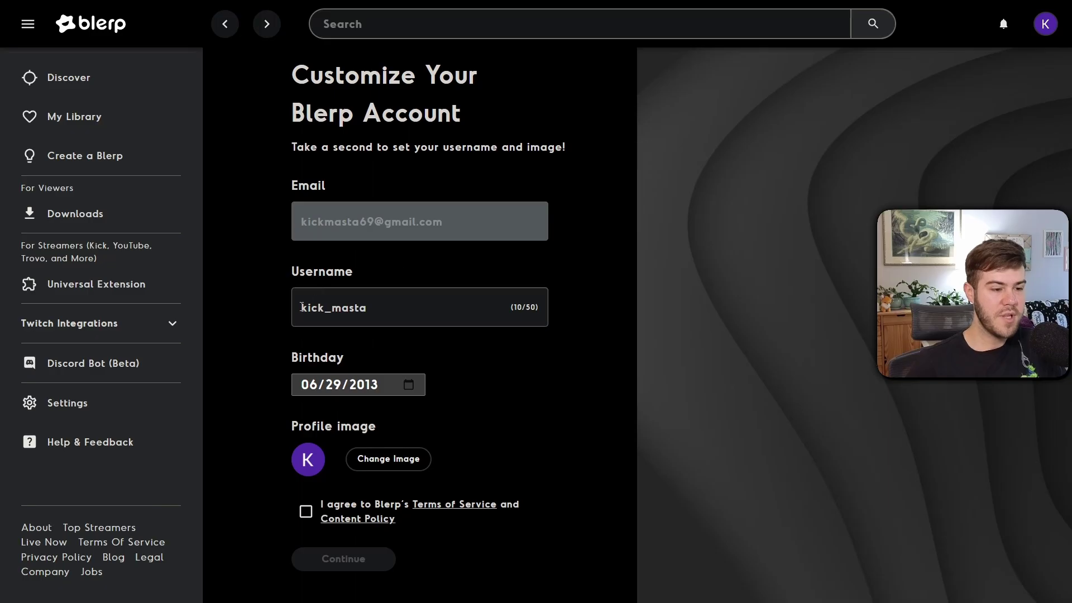
click(418, 385)
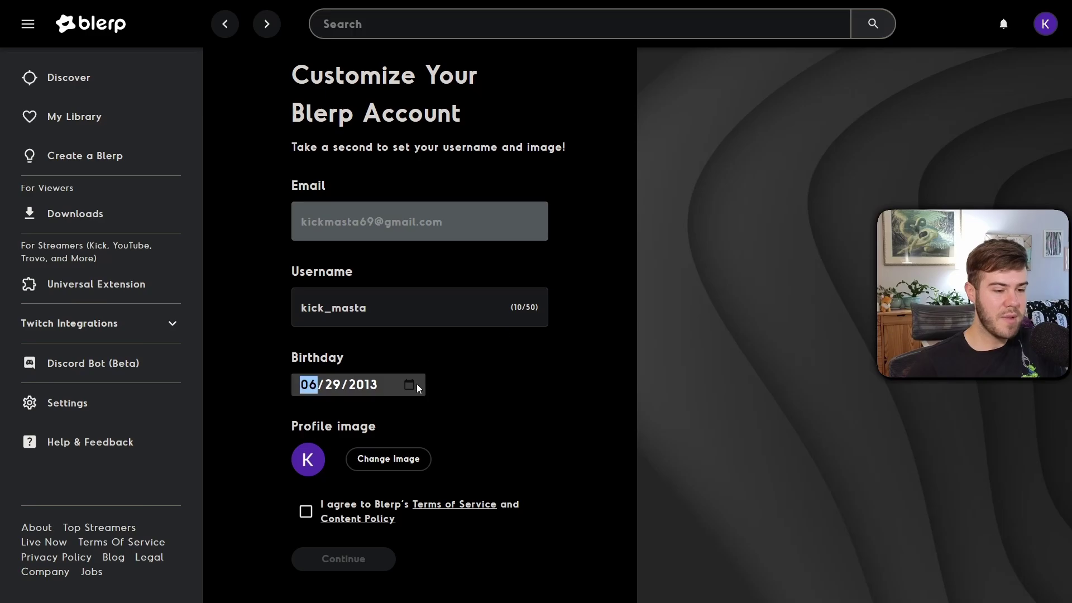
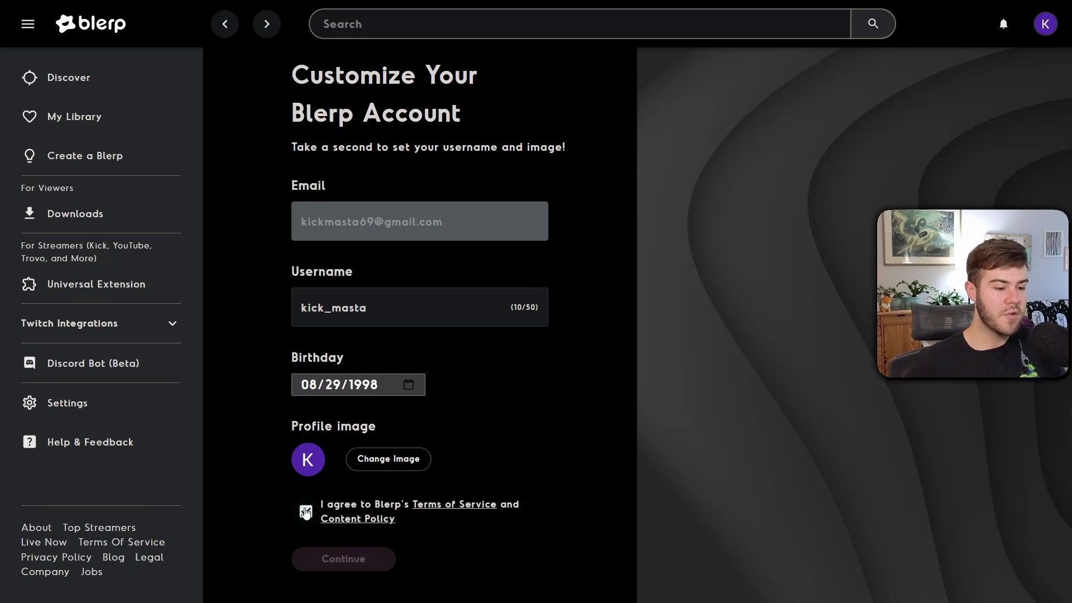
click(306, 512)
click(354, 565)
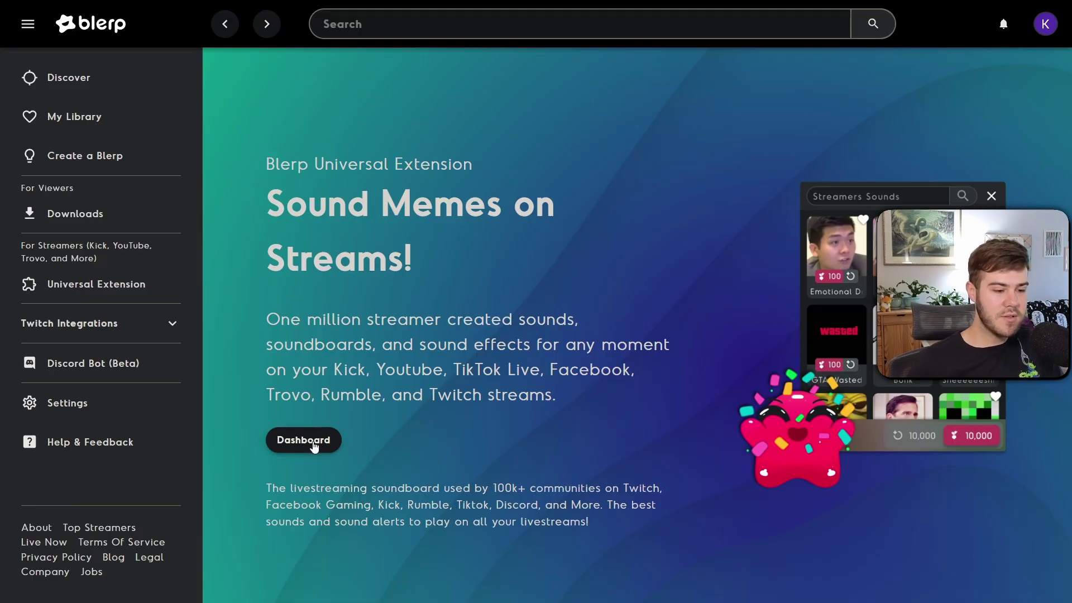
From the dashboard, answer the survey: referred by Streamer, seen on YouTube.
click(314, 444)
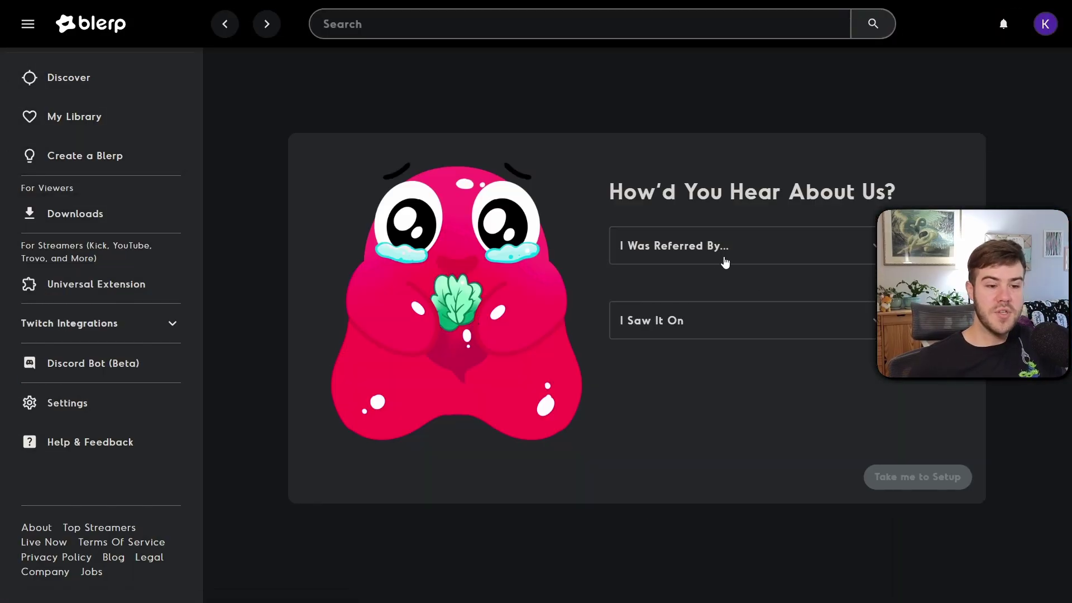
click(669, 256)
click(675, 285)
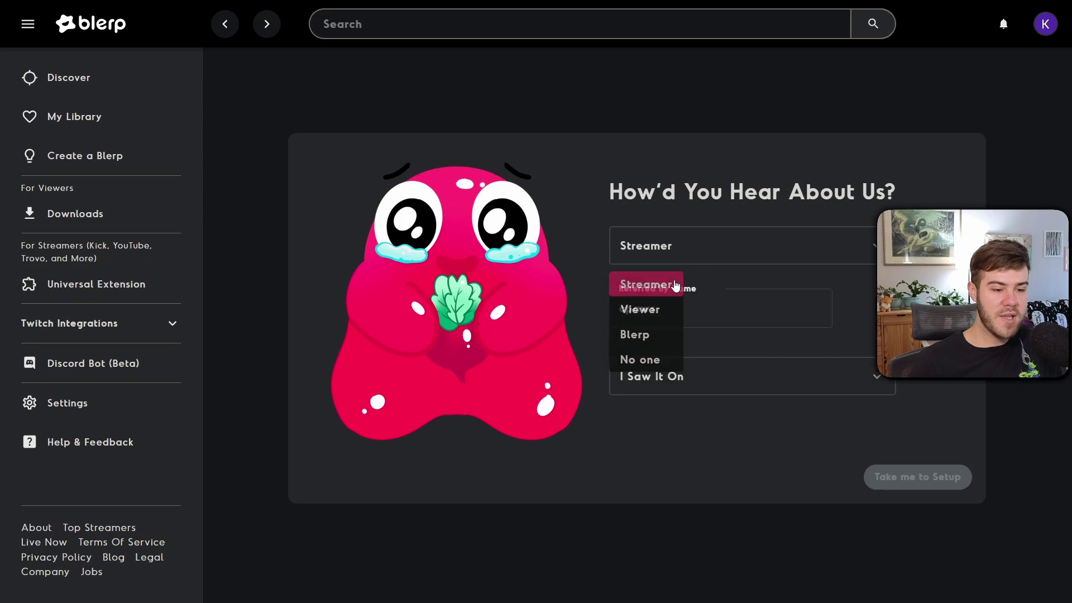
click(684, 303)
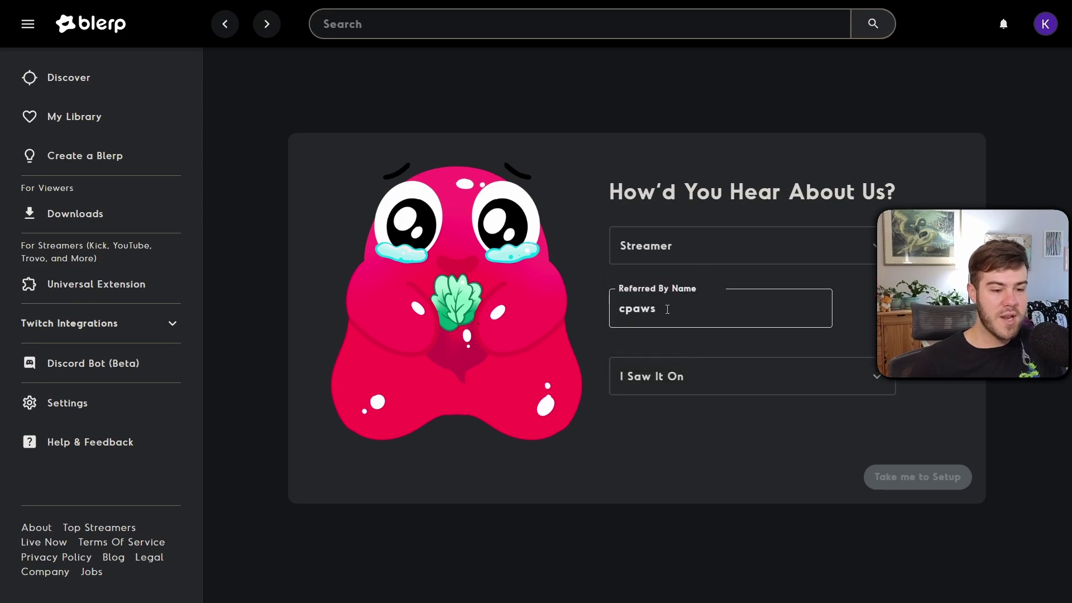
click(687, 382)
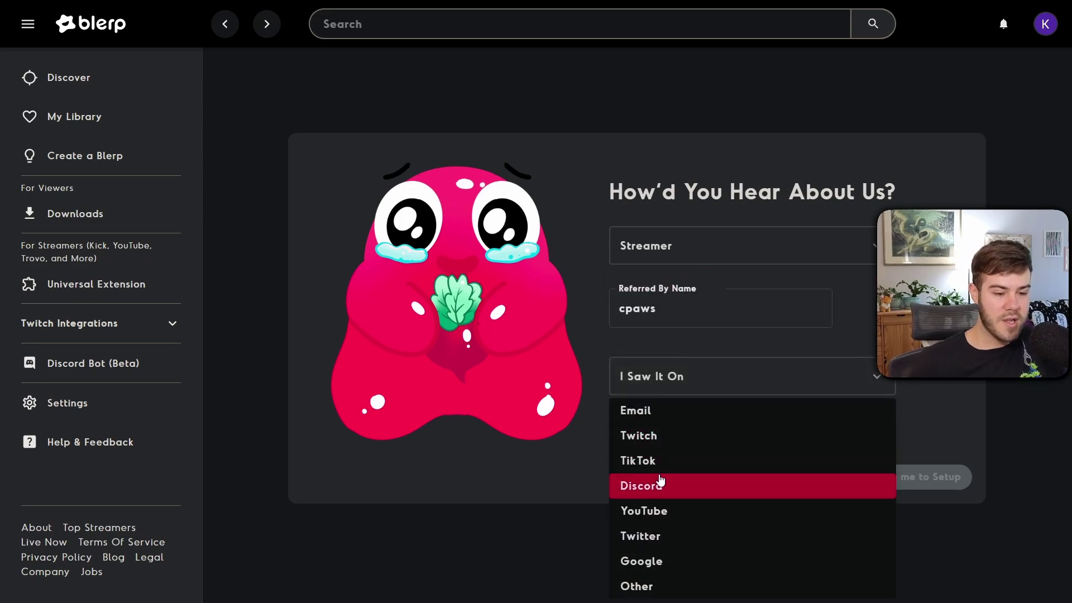
click(663, 512)
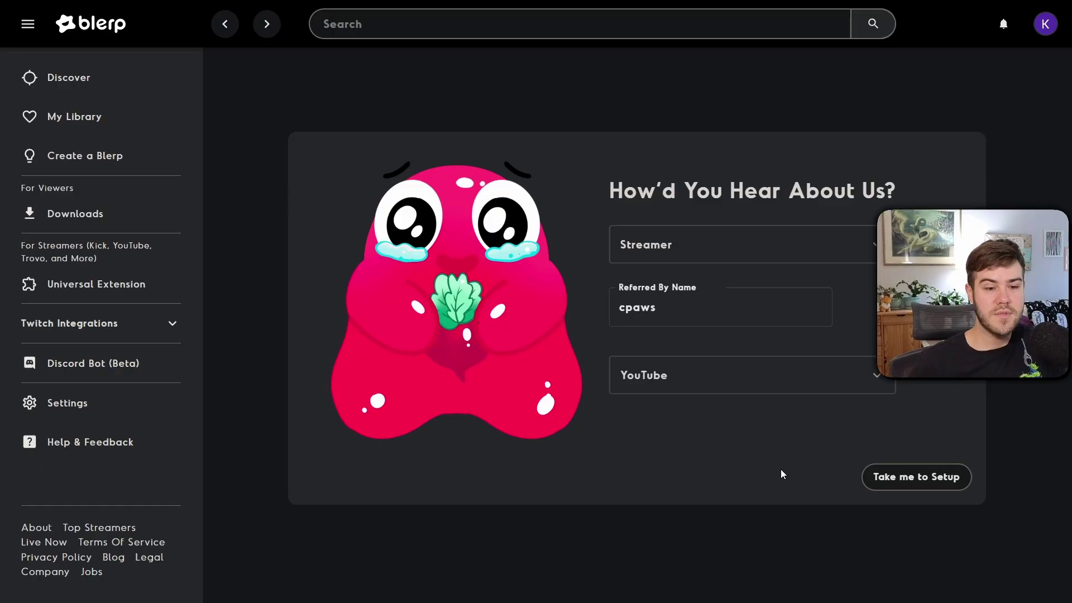
Submit the survey and advance the setup wizard to the Browser Extension step.
click(864, 475)
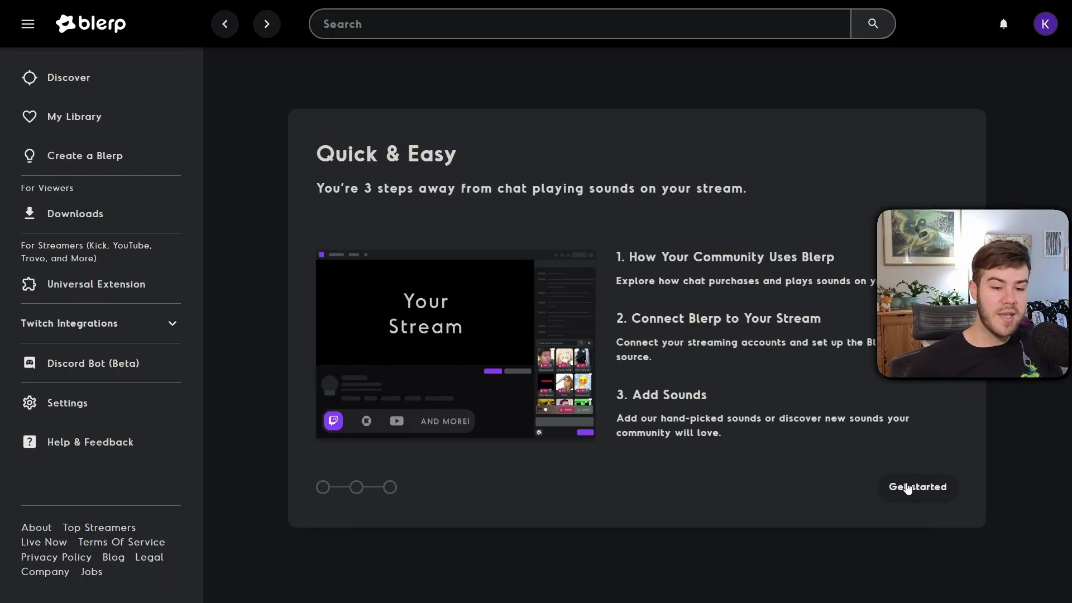
click(907, 486)
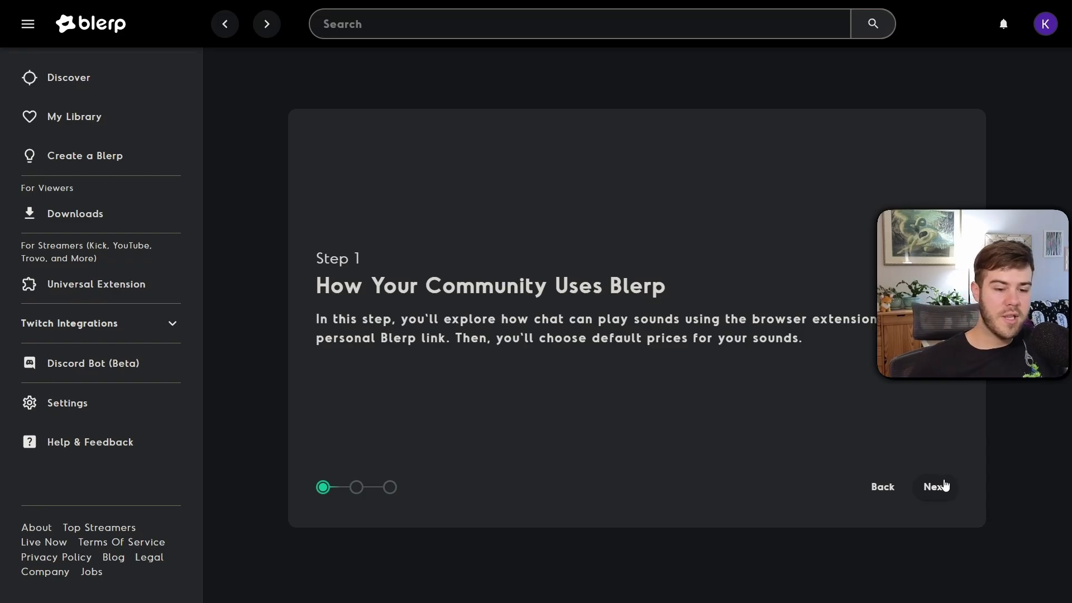
click(938, 487)
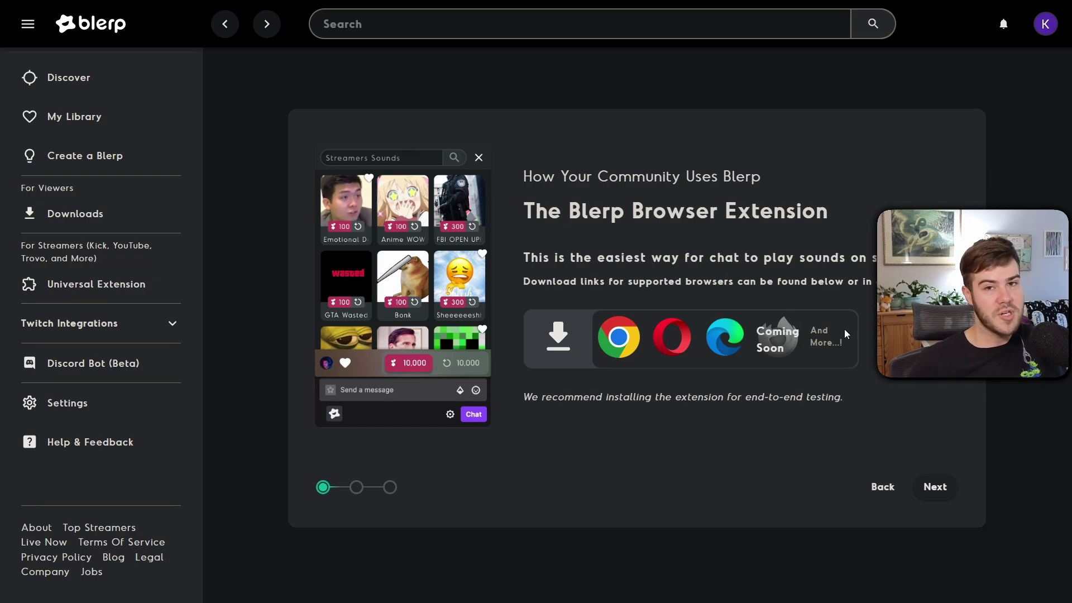
Install the Blerp Sound Memes extension from the Chrome Web Store and pin it to the toolbar.
click(624, 341)
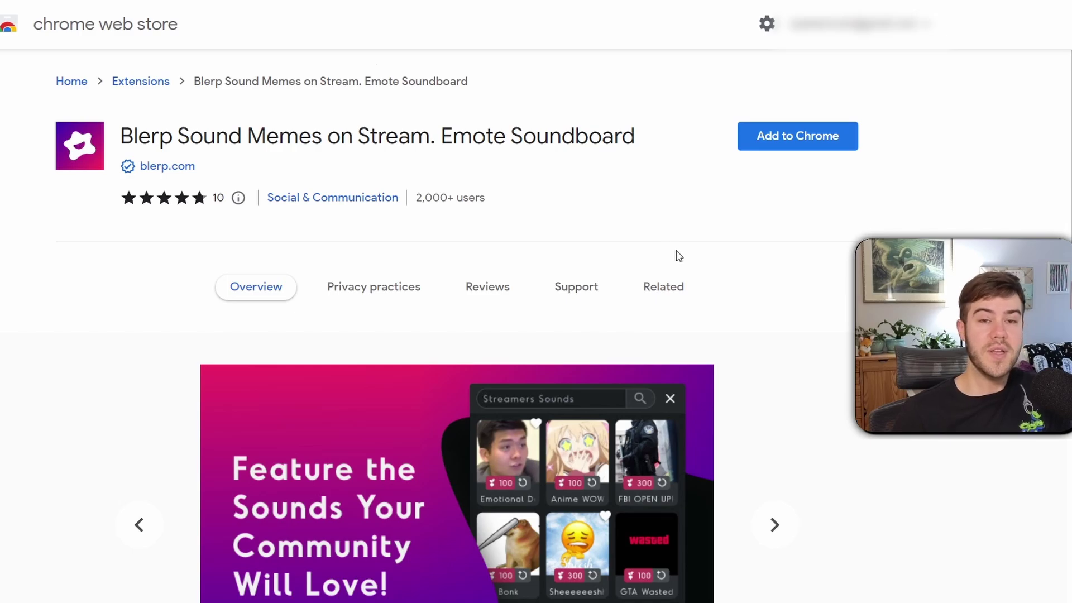
click(784, 136)
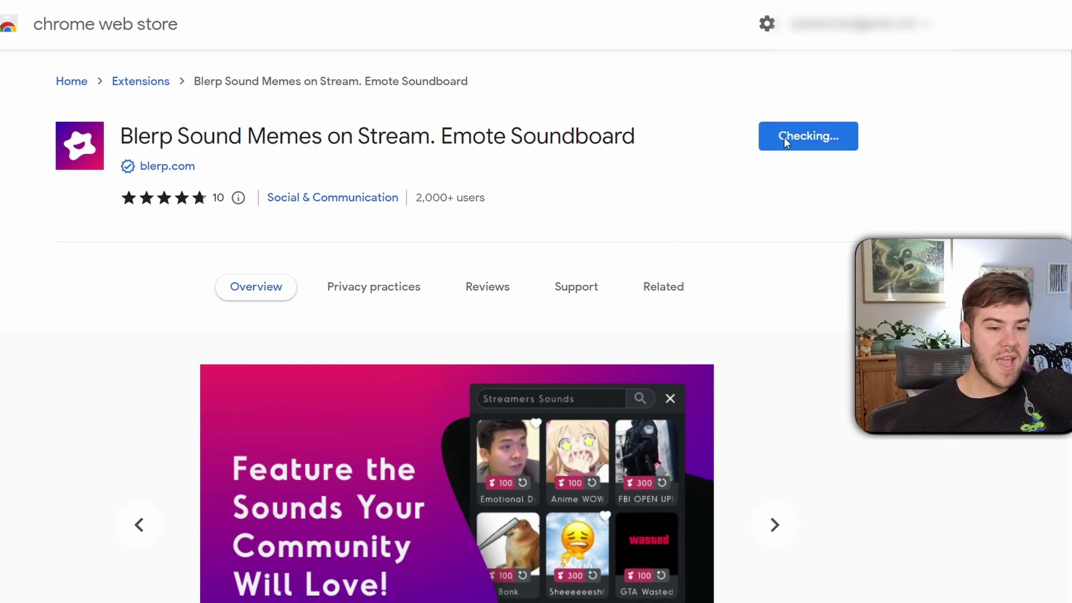
click(491, 132)
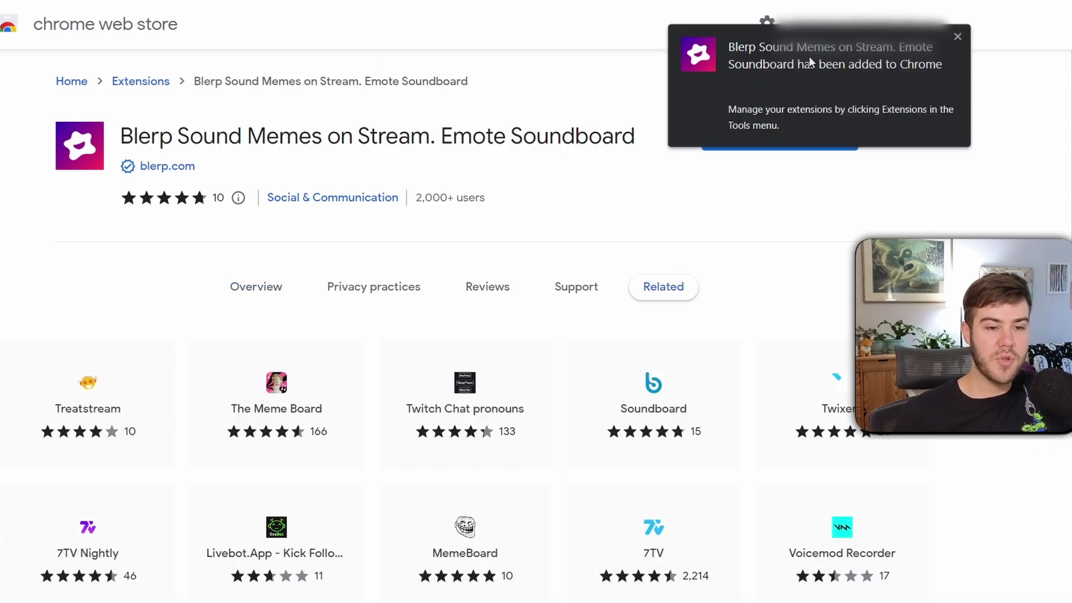
click(958, 36)
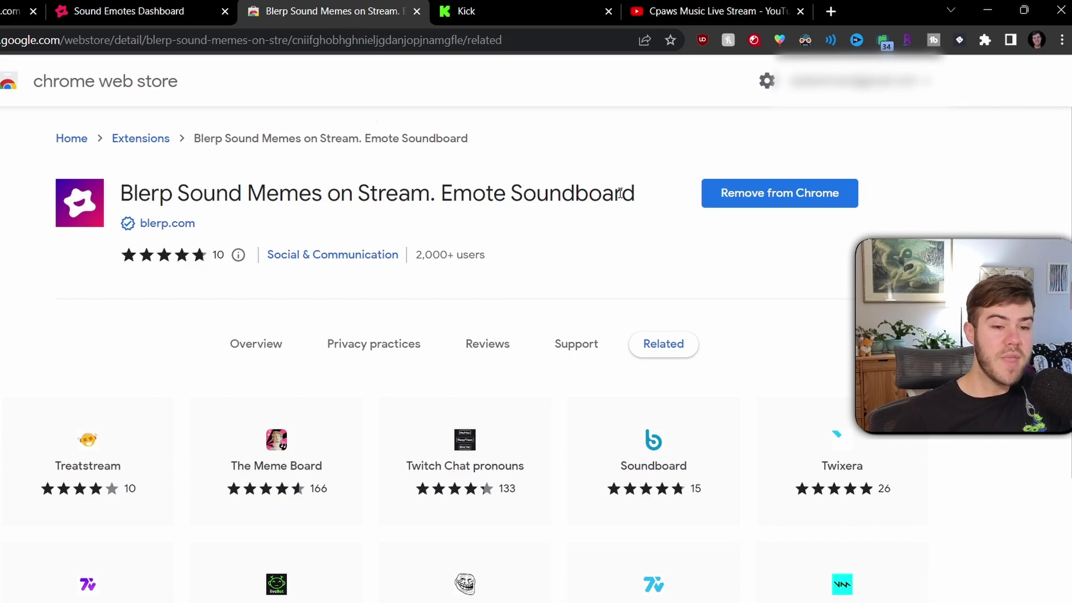
click(985, 40)
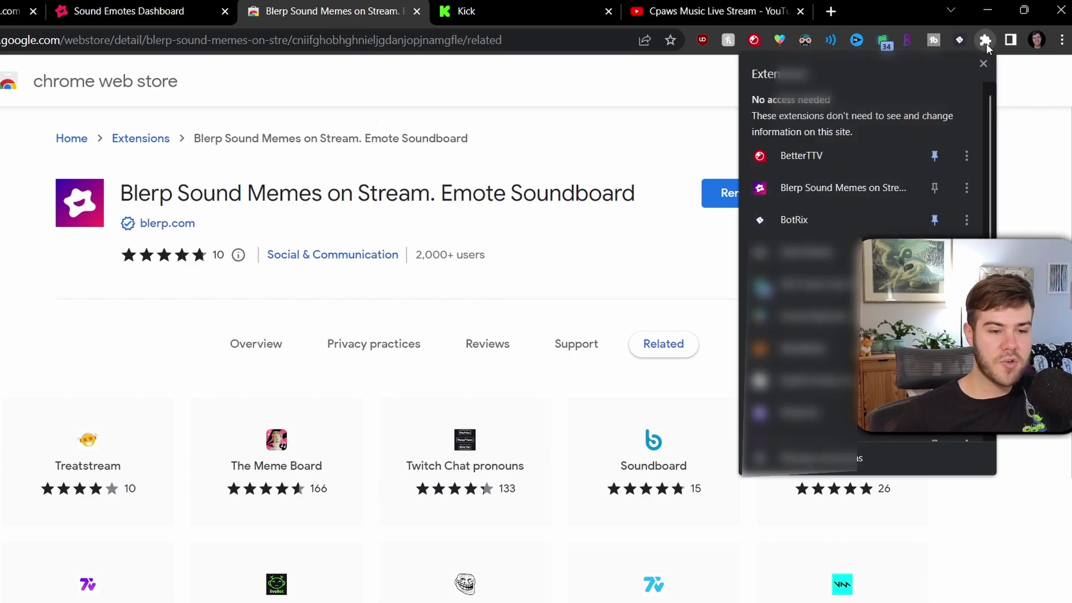
click(937, 189)
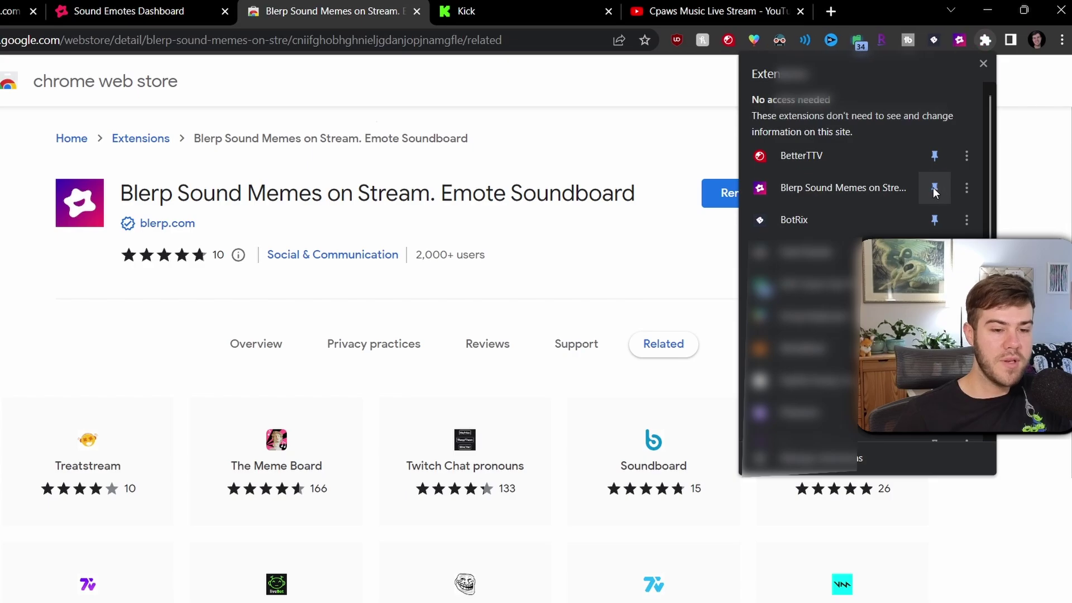
Log out of the Blerp extension from its profile and open the Blerp login page.
click(960, 40)
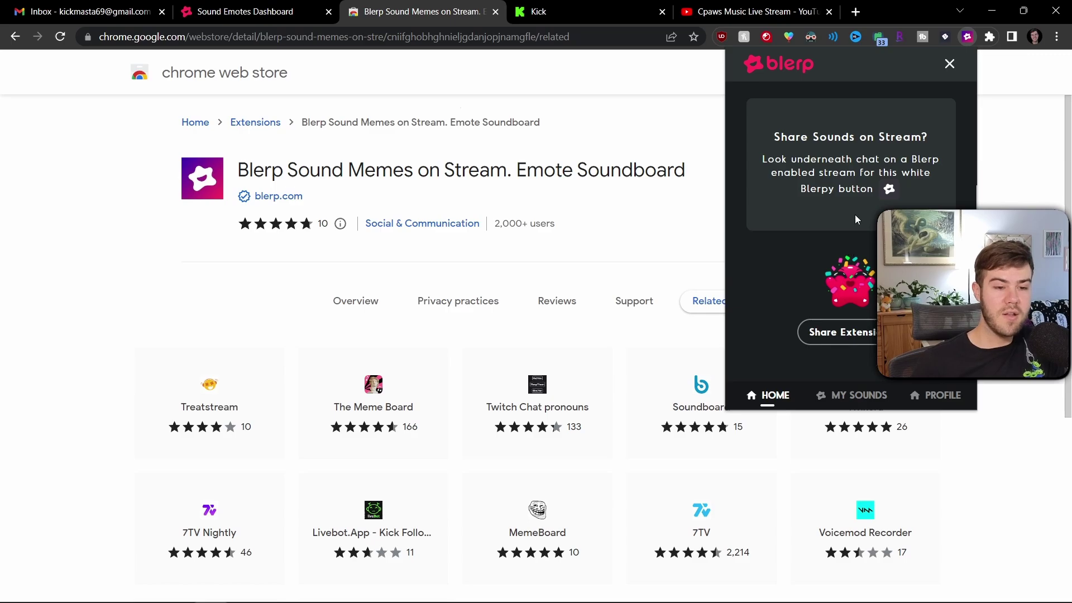
click(949, 406)
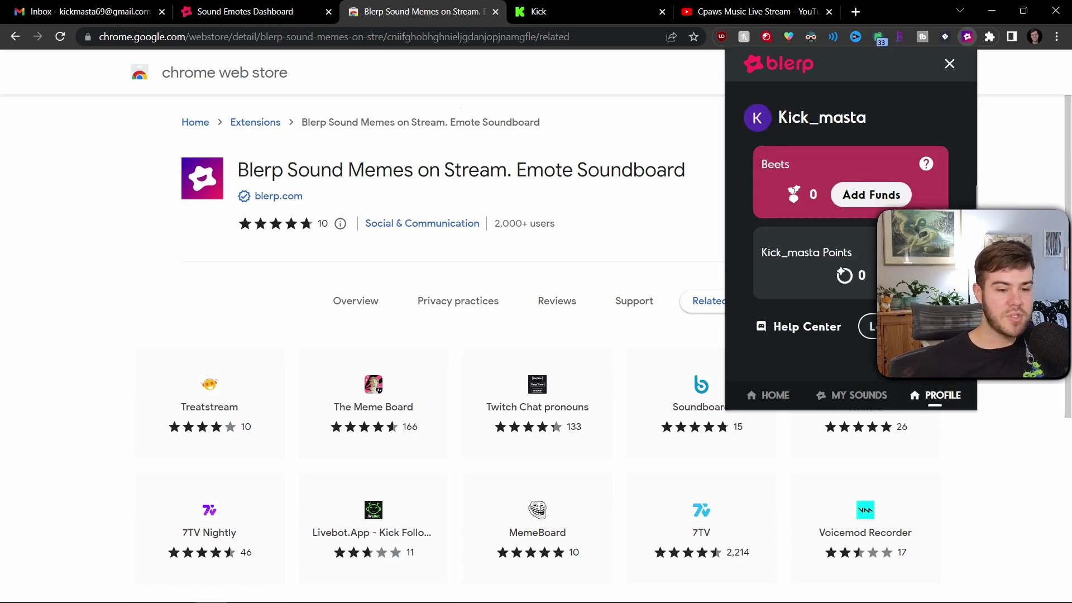
click(874, 327)
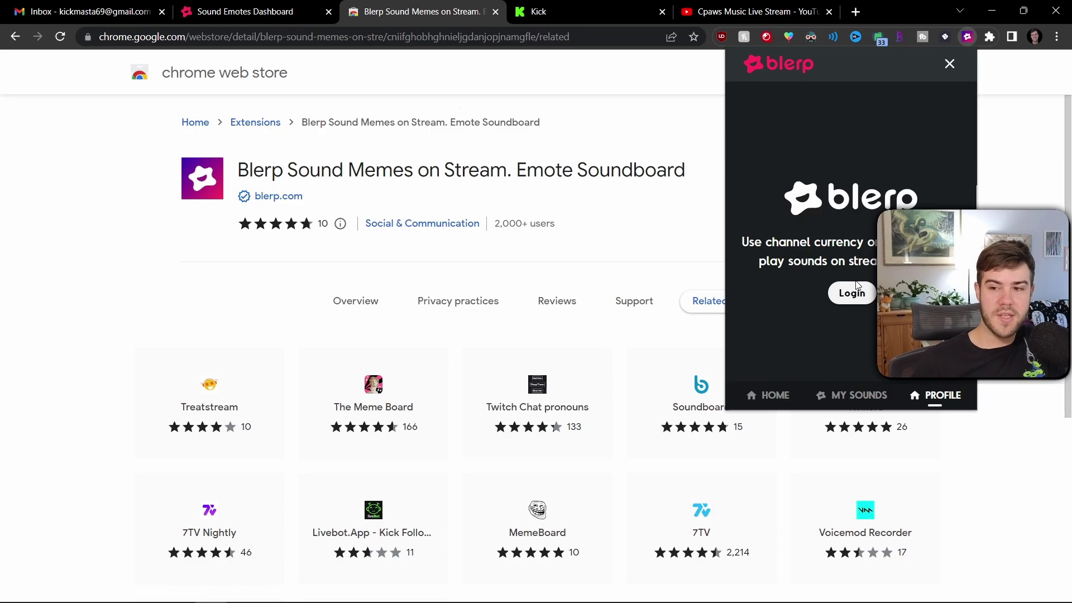
click(851, 296)
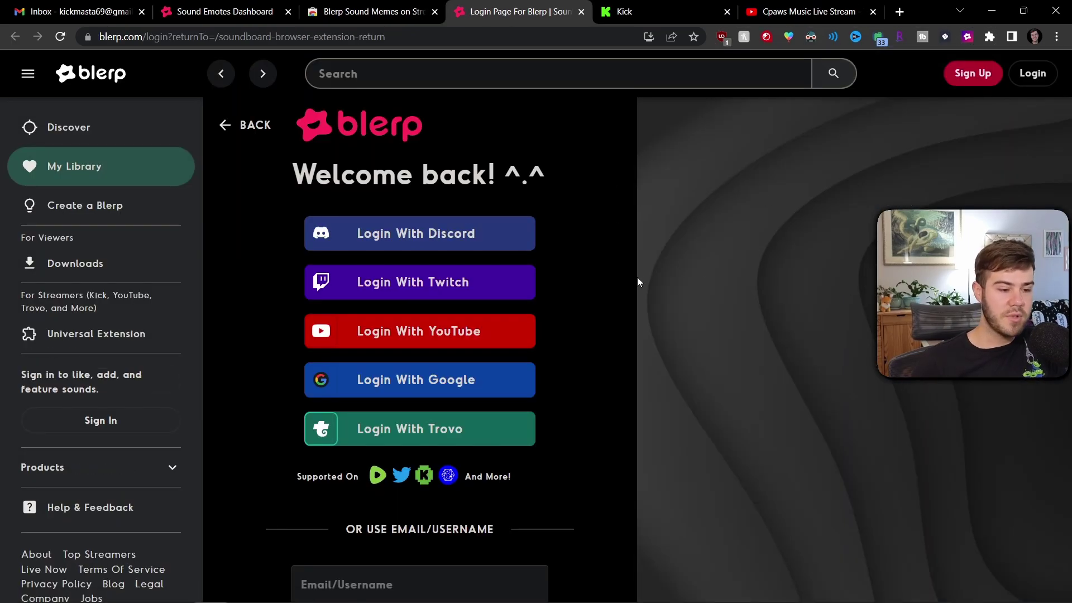
Sign back in to Blerp with Google, confirm 'Successfully Setup!', and check the extension popup.
scroll(633, 279, down, 1)
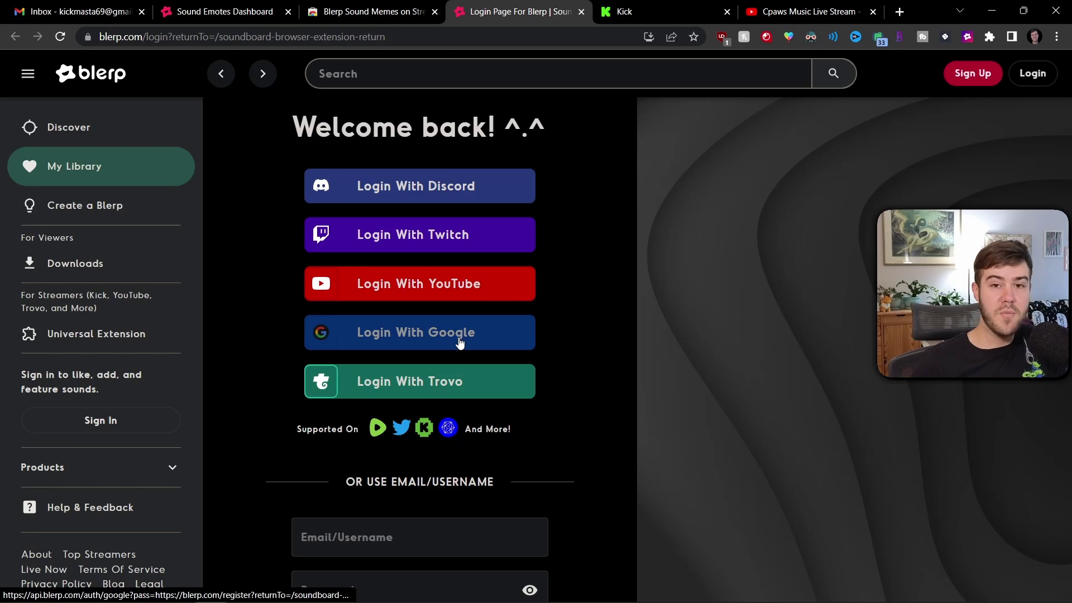
click(422, 339)
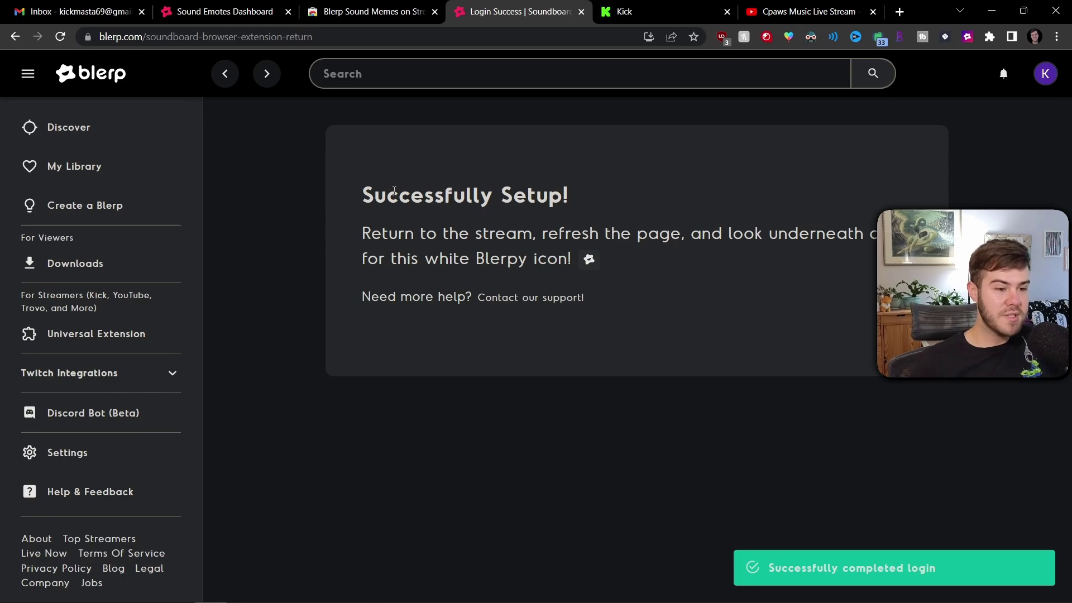
drag(357, 205, 702, 204)
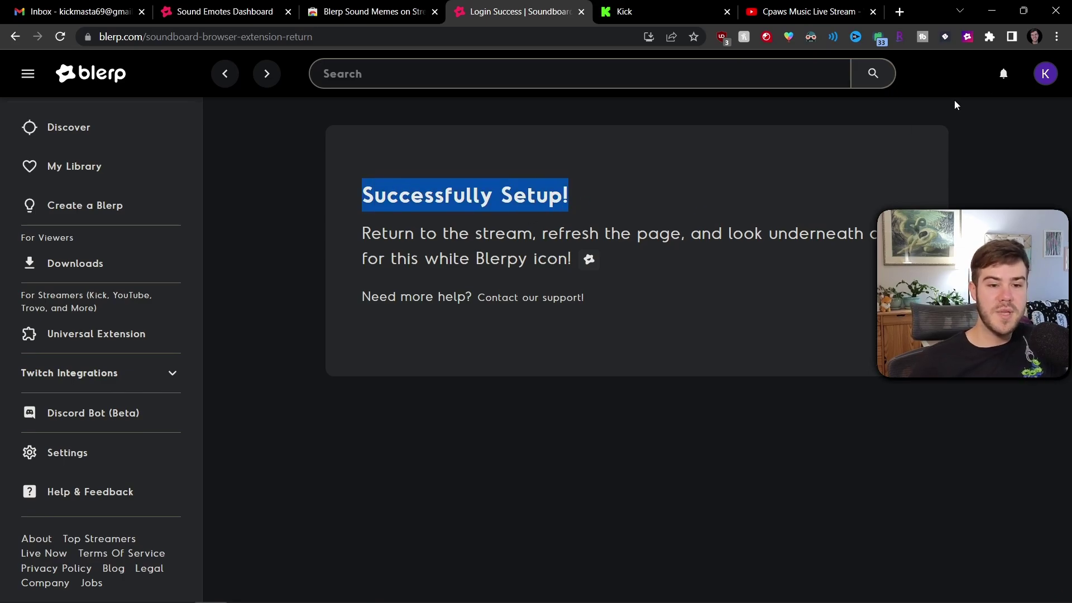
click(967, 37)
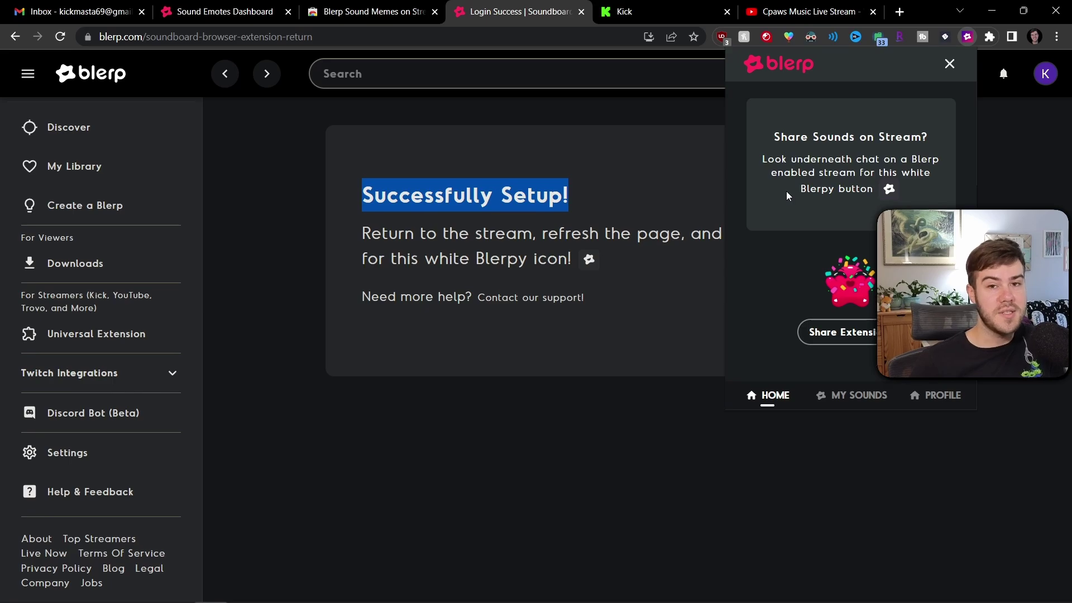
In full-screen dashboard, claim a custom viewer link name edited with '69' and continue.
click(211, 7)
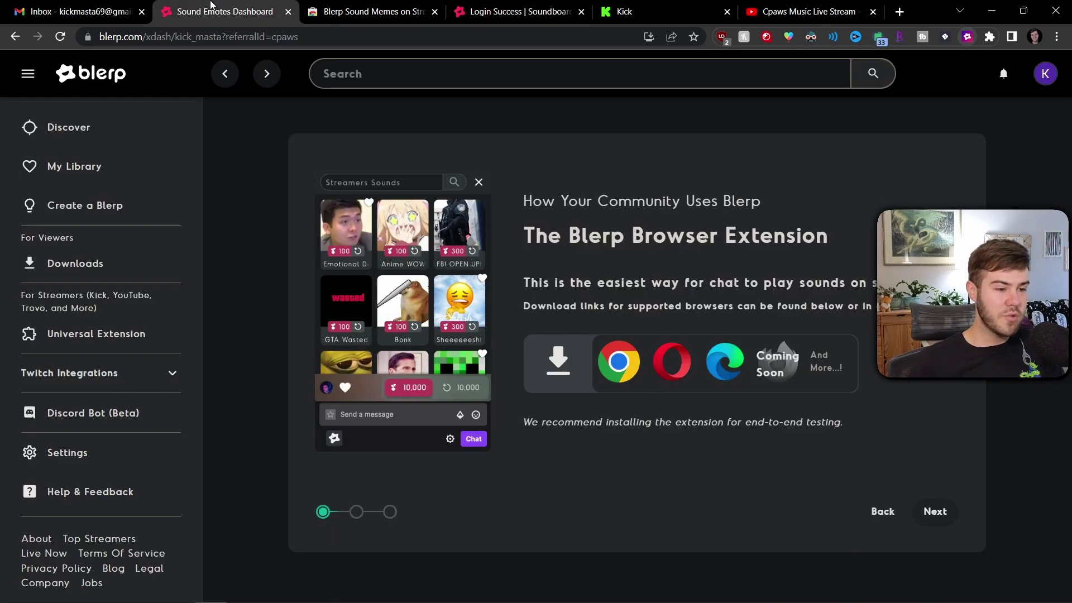
key(F11)
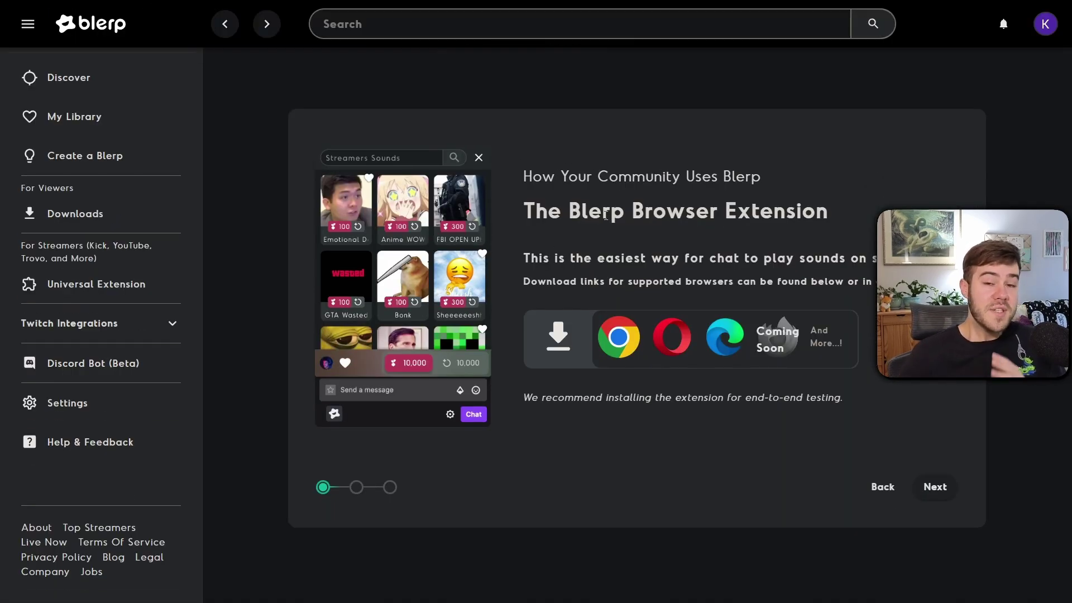
click(936, 487)
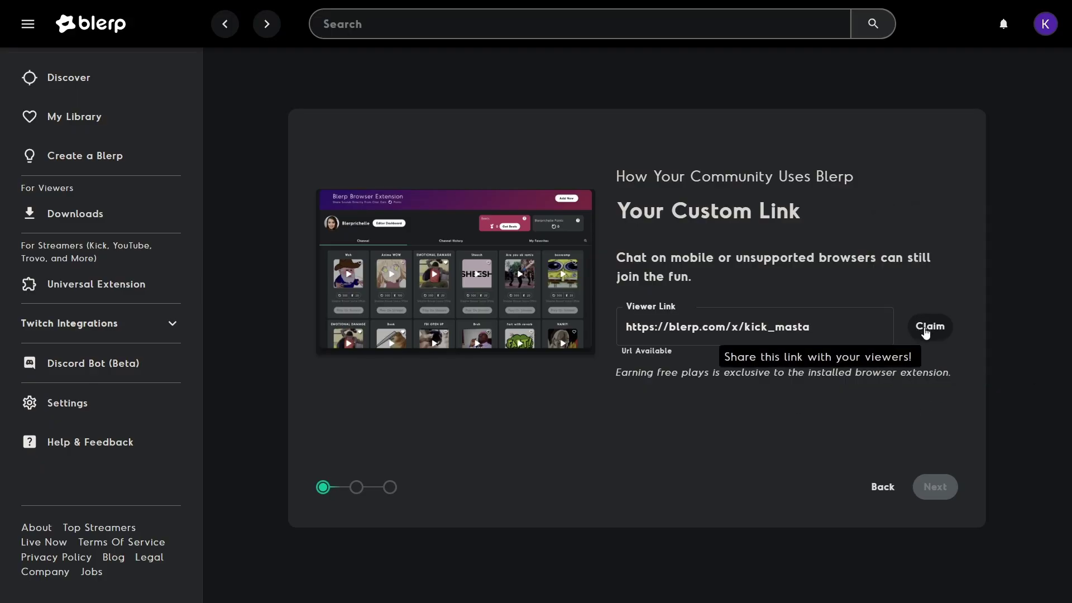
click(827, 322)
text(69)
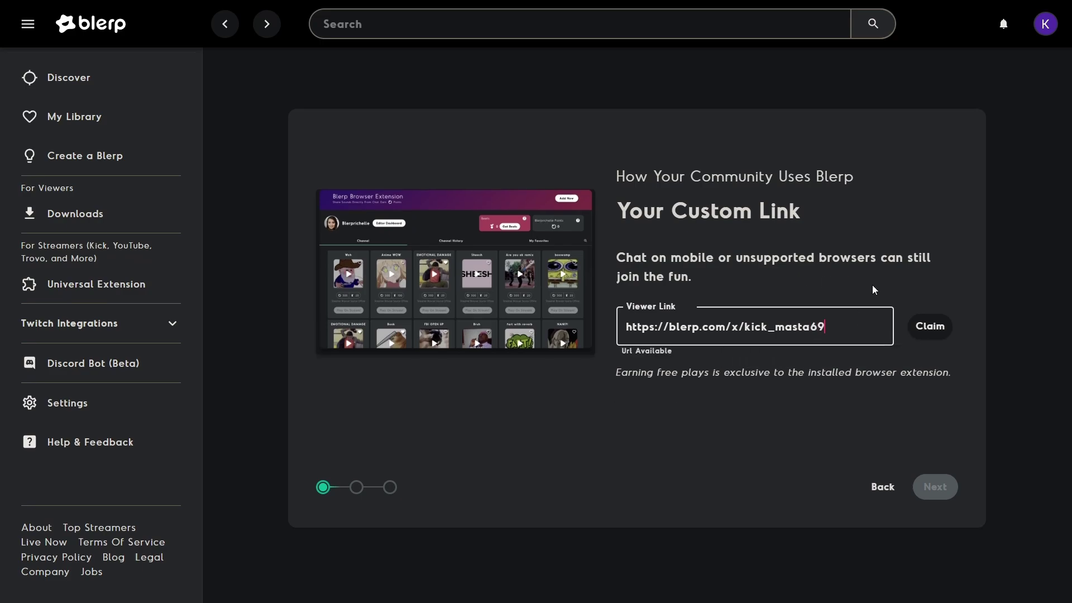
click(933, 329)
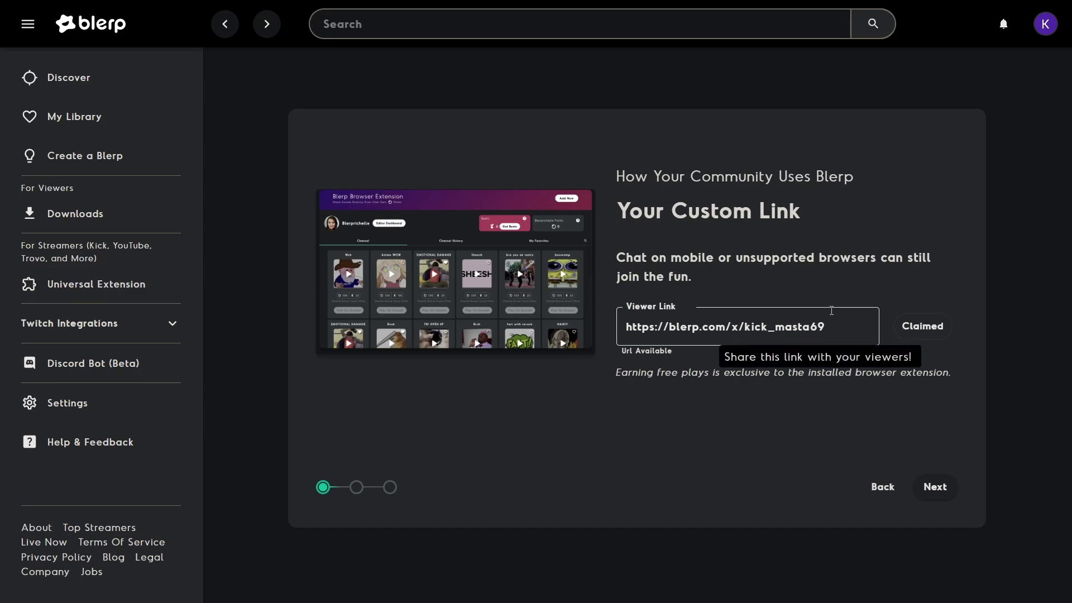
click(936, 488)
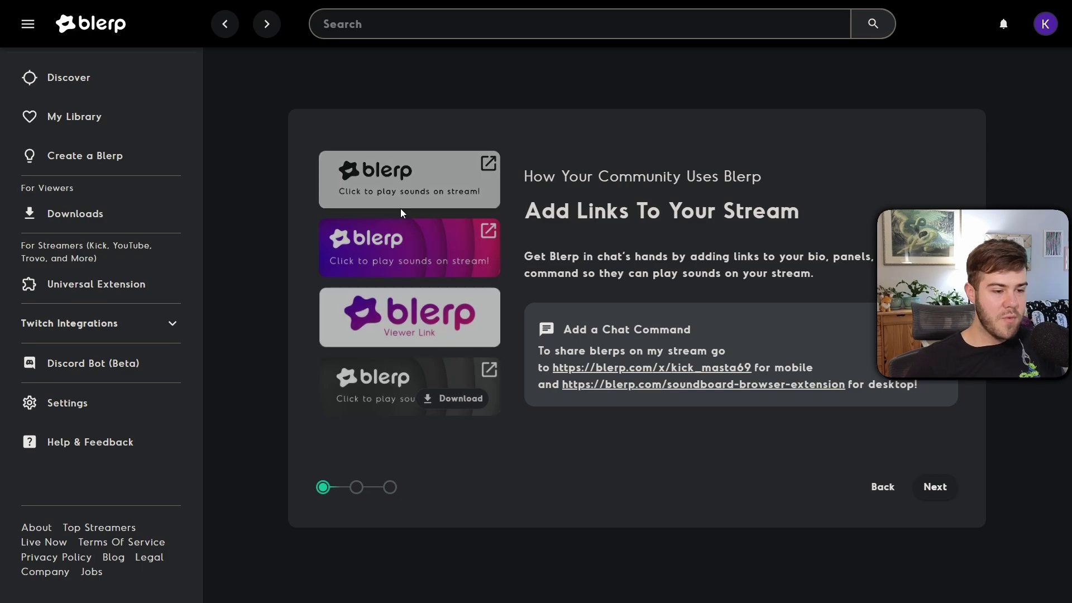
Save the Viewer Link banner image to the computer as highviewer1.png.
right_click(406, 308)
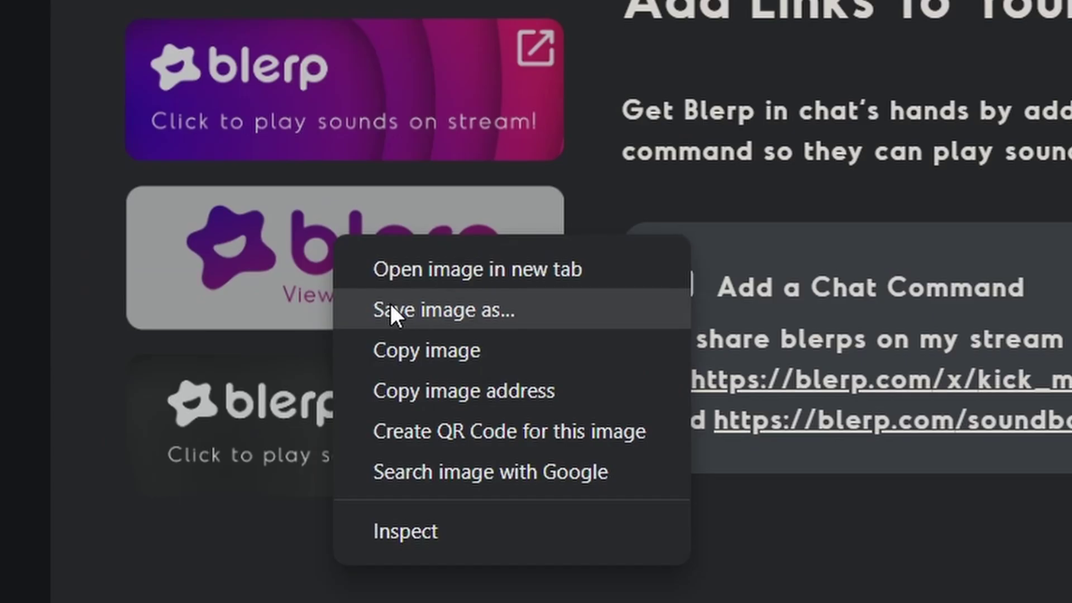
click(390, 310)
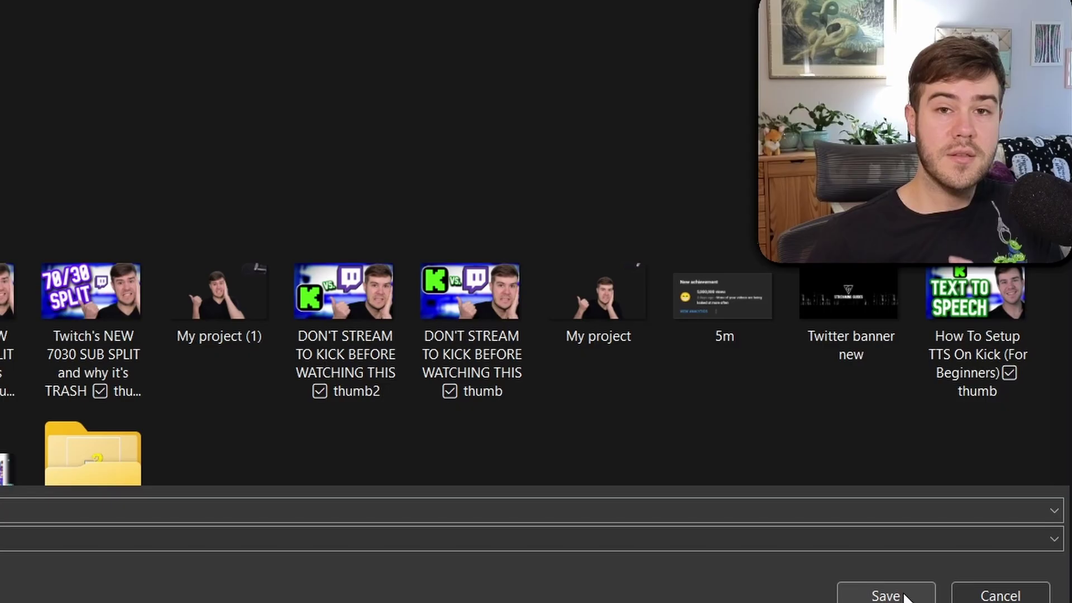
click(894, 593)
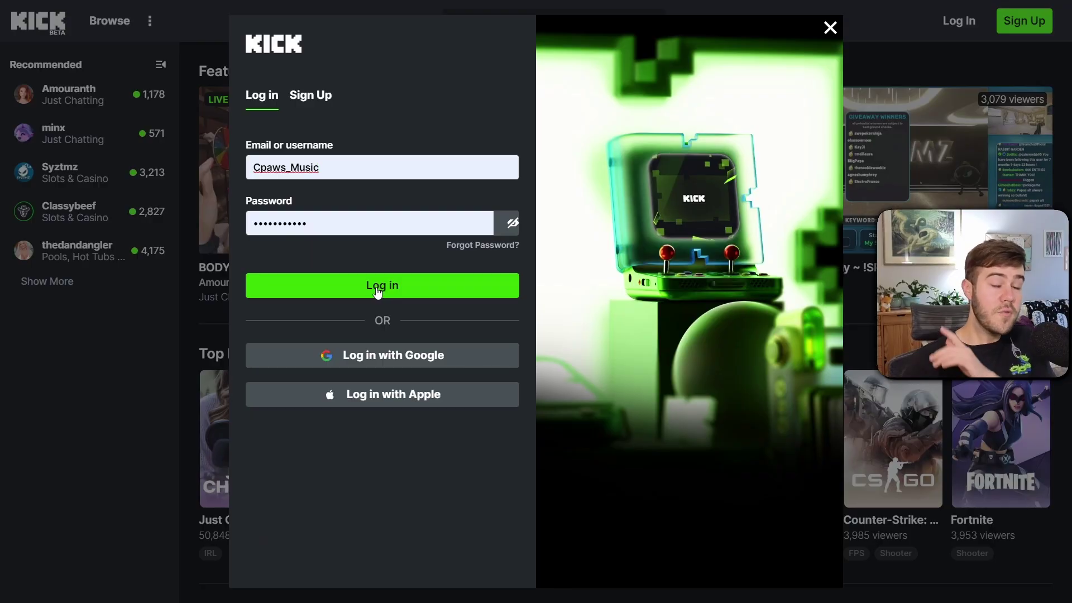
Finish logging in to Kick and go to the account's own channel page.
click(378, 290)
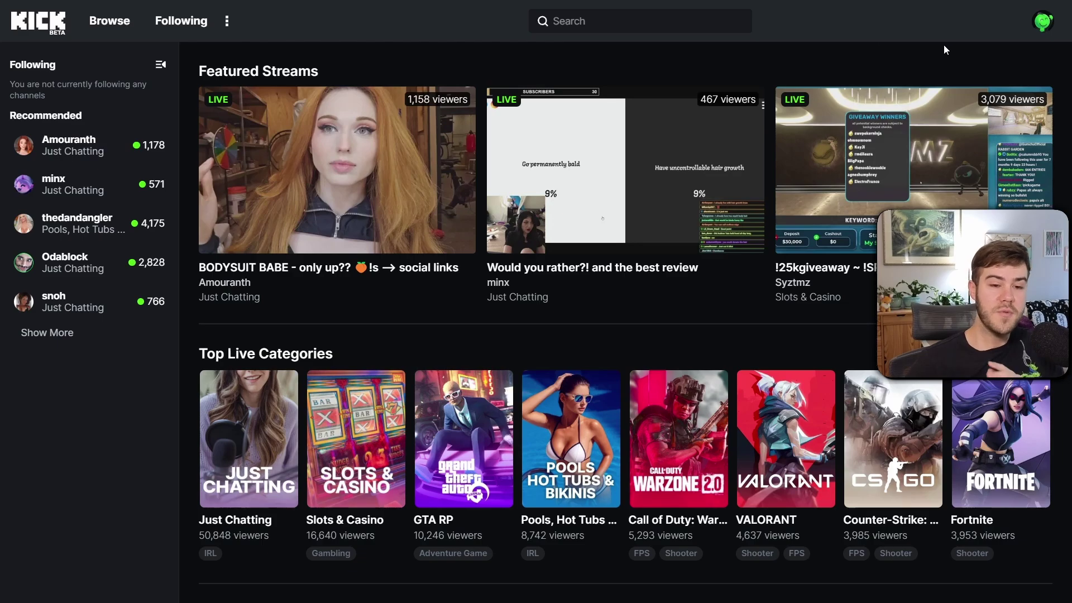
click(1043, 25)
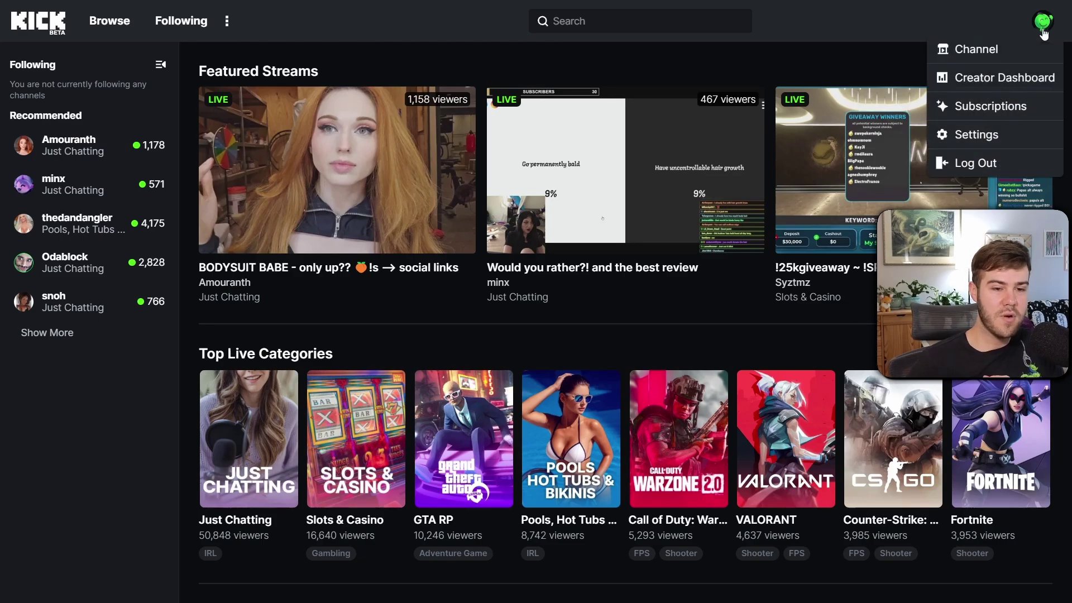
click(991, 59)
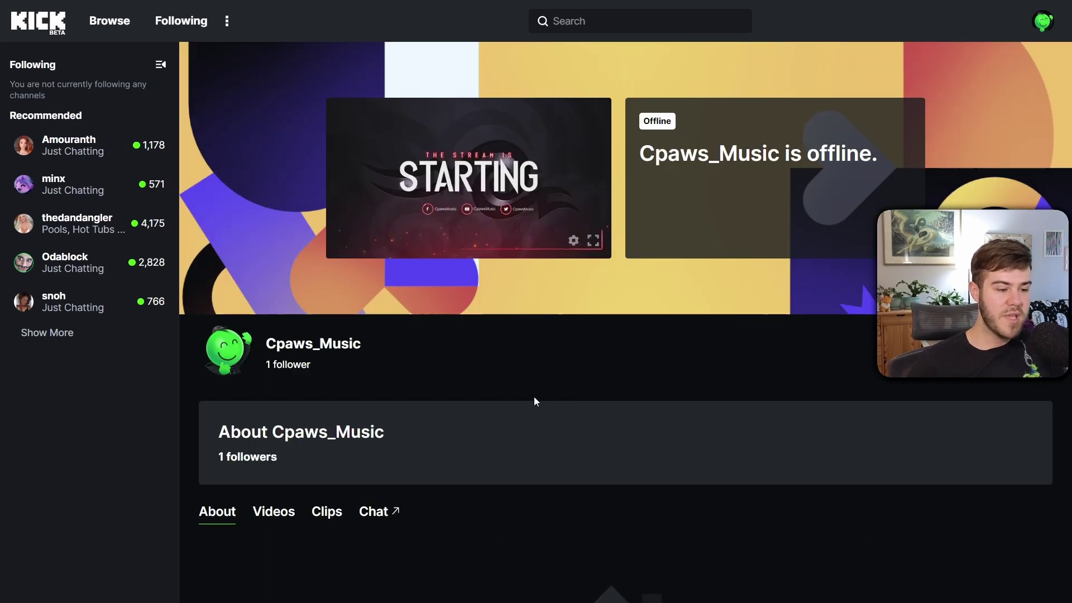
Start a new About panel and attach the highviewer1.png image to it.
scroll(535, 401, down, 3)
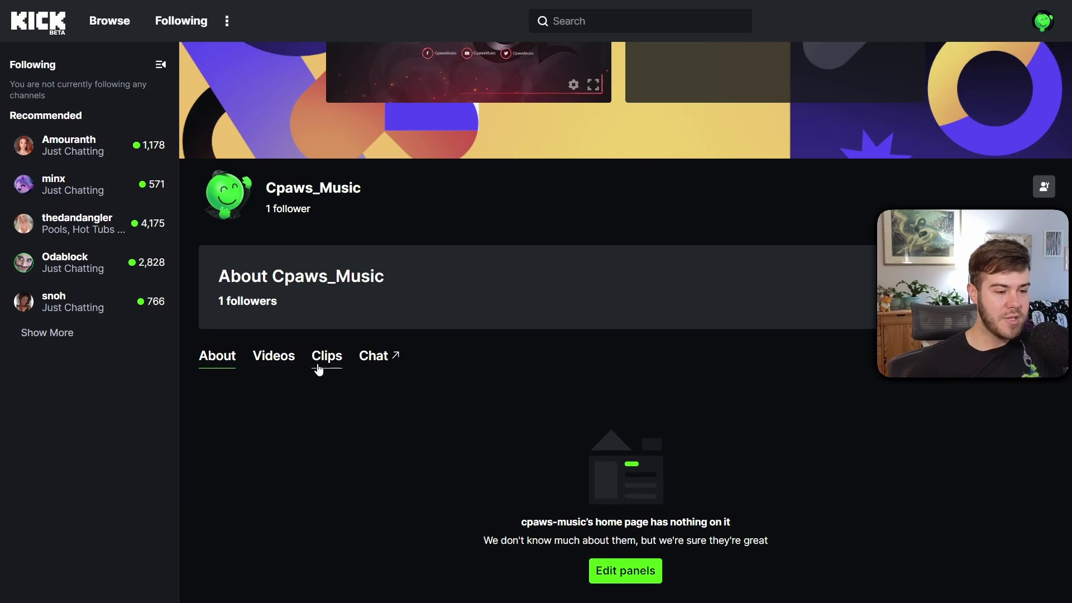
click(625, 572)
scroll(286, 507, down, 1)
click(267, 479)
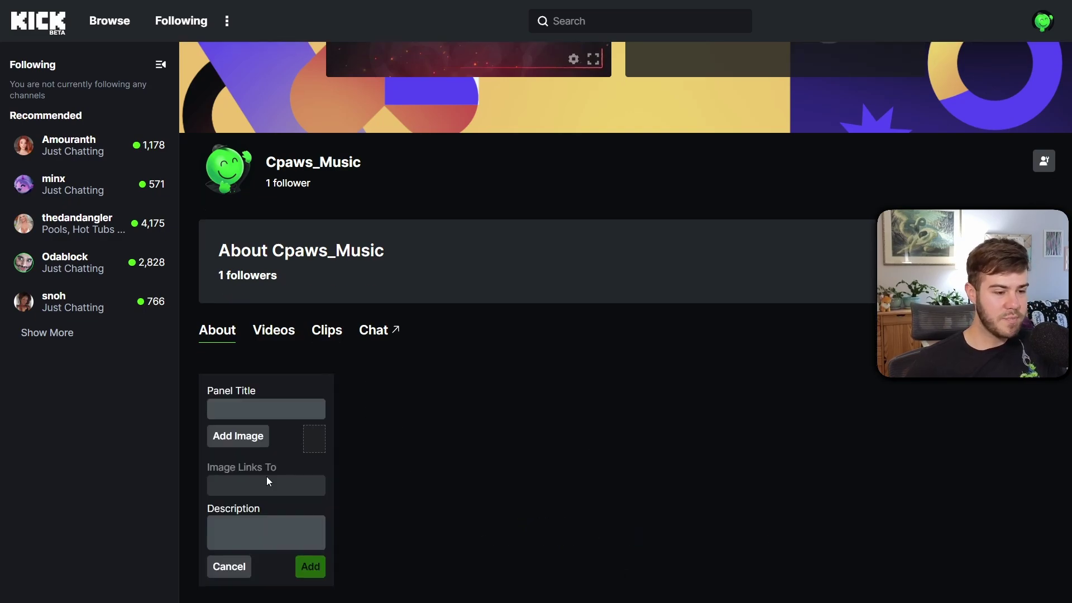
click(247, 441)
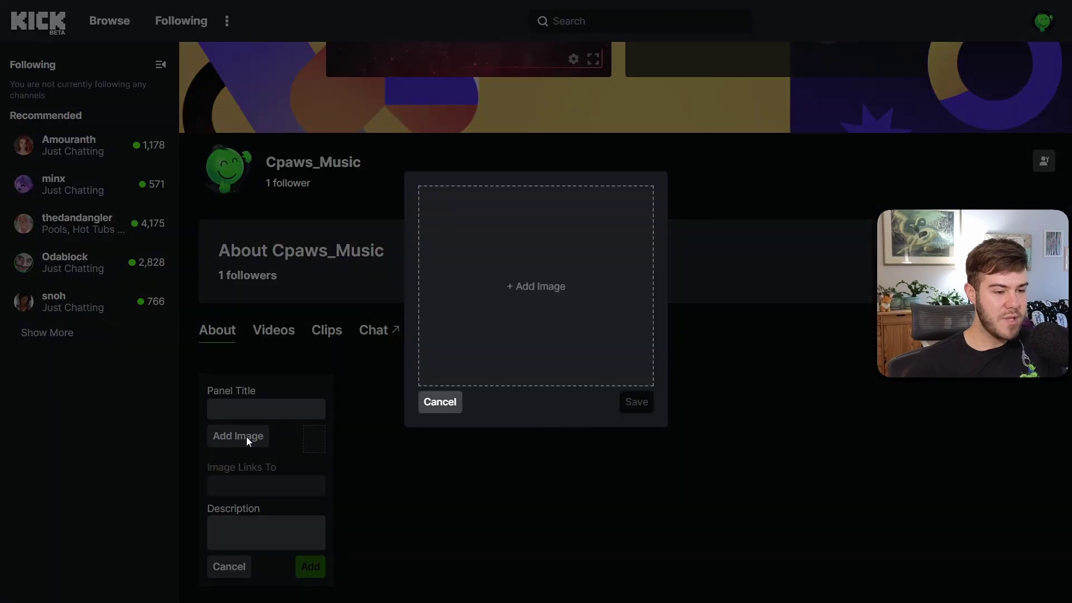
click(525, 294)
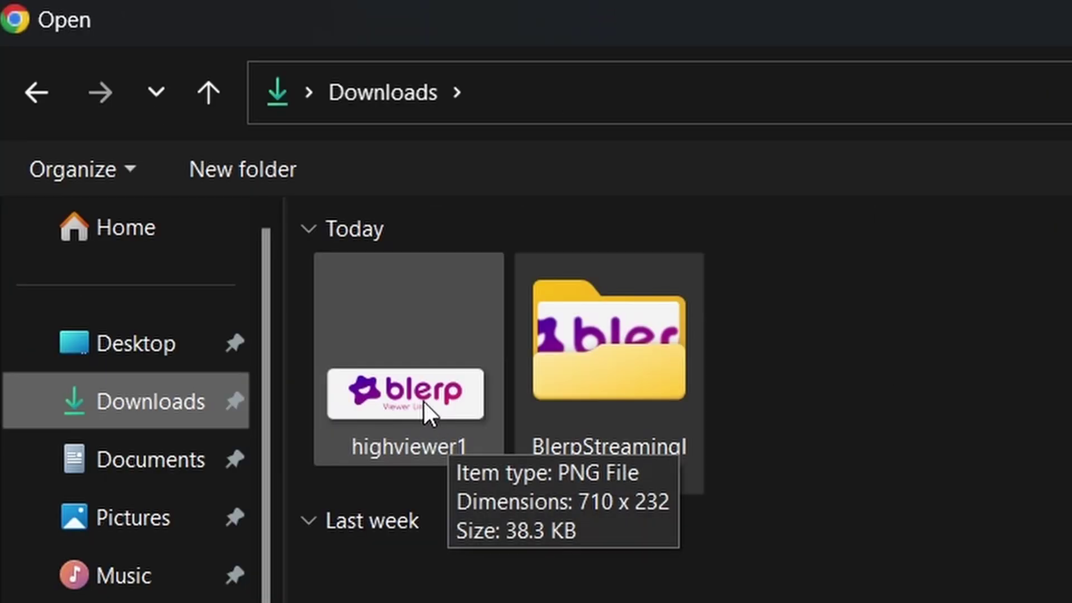
click(182, 164)
key(Return)
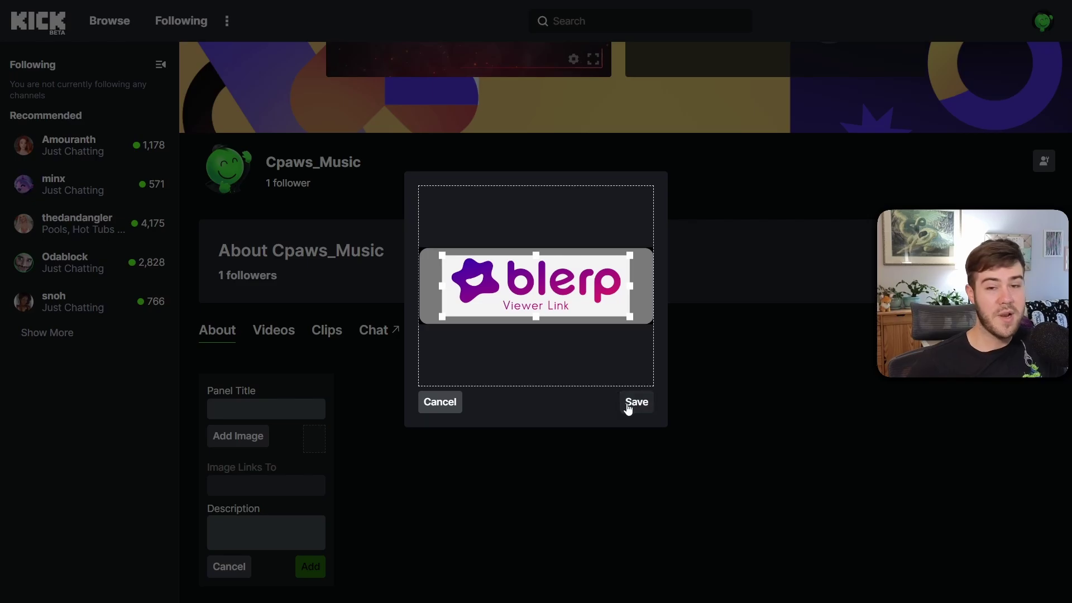
click(637, 403)
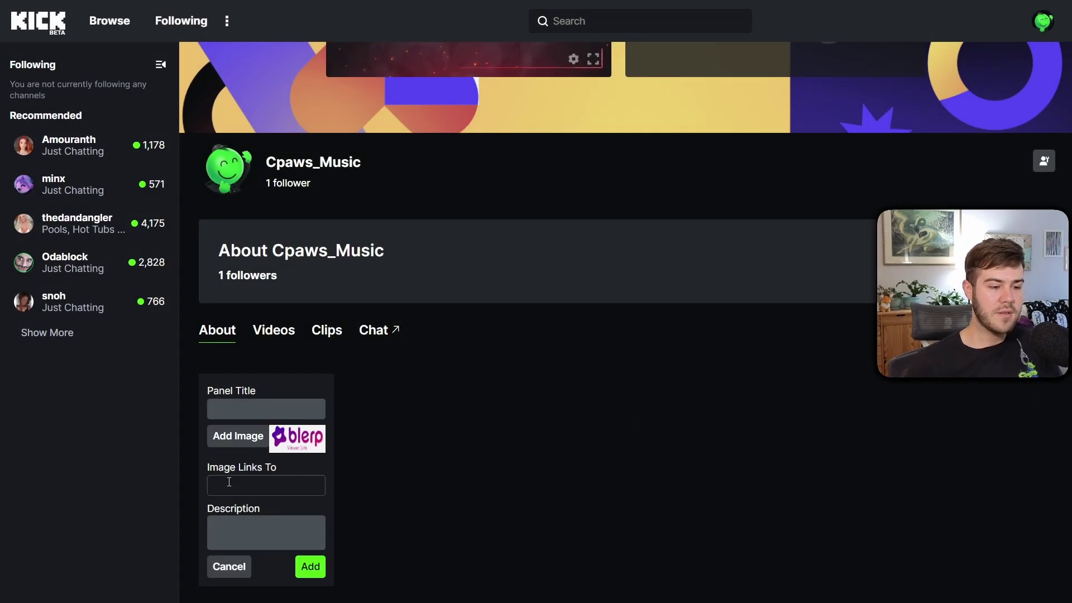
Focus the panel's Image Links To field and select the mobile viewer link URL in Blerp.
drag(221, 479, 277, 471)
click(268, 491)
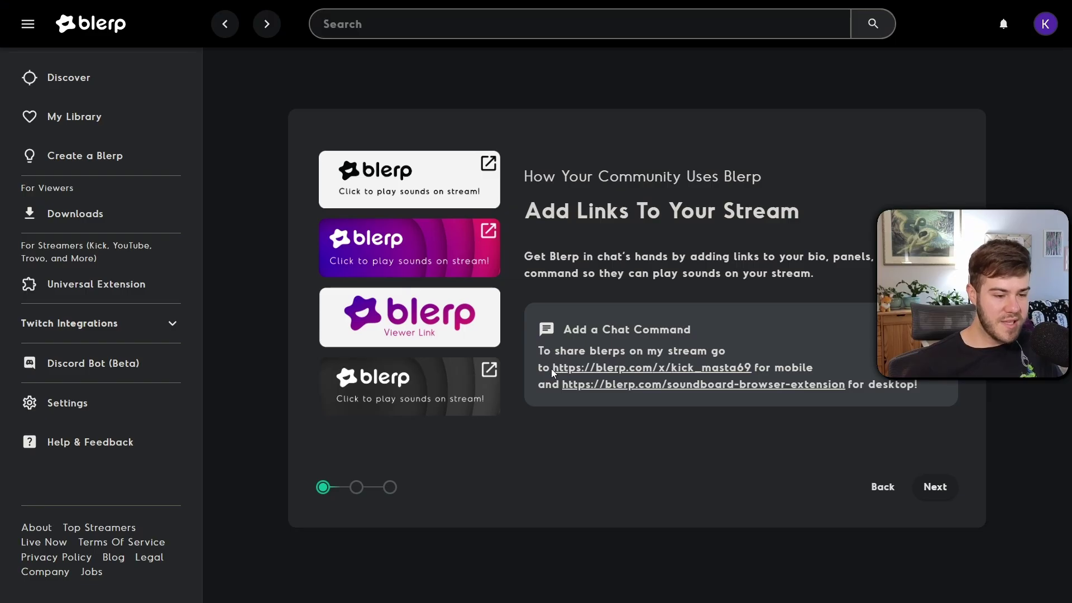
drag(551, 369, 750, 373)
Copy the viewer link URL, paste it as the panel's image link, and add the panel.
right_click(712, 372)
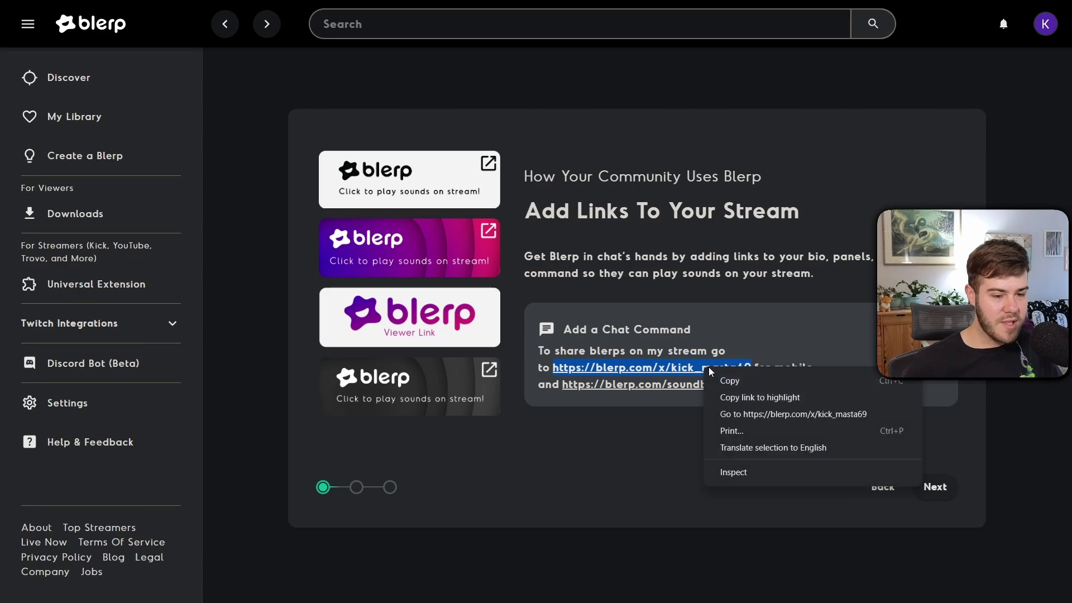
click(733, 380)
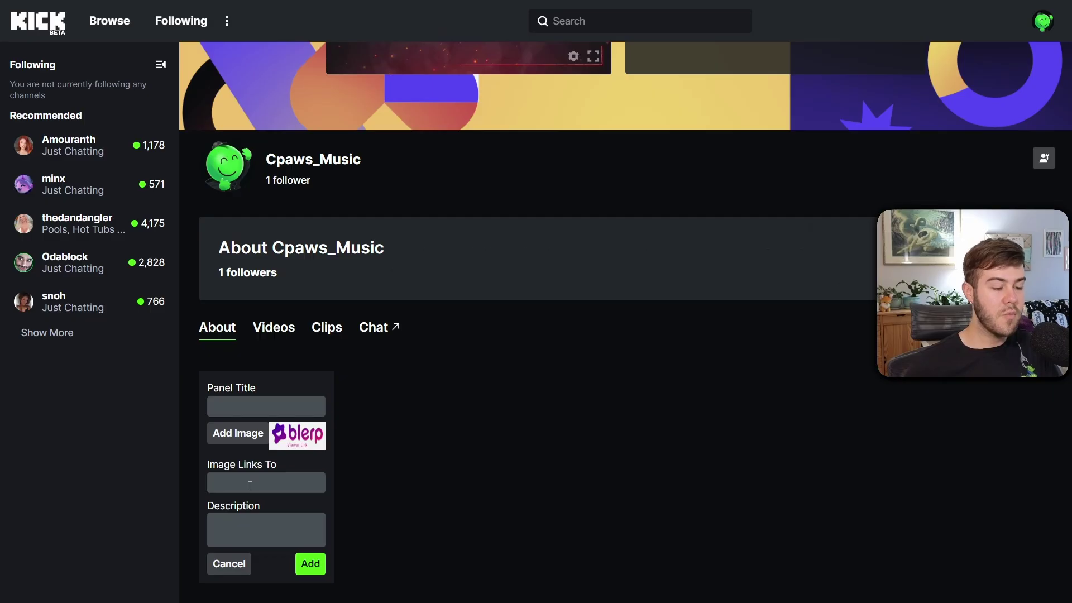
click(239, 483)
right_click(239, 484)
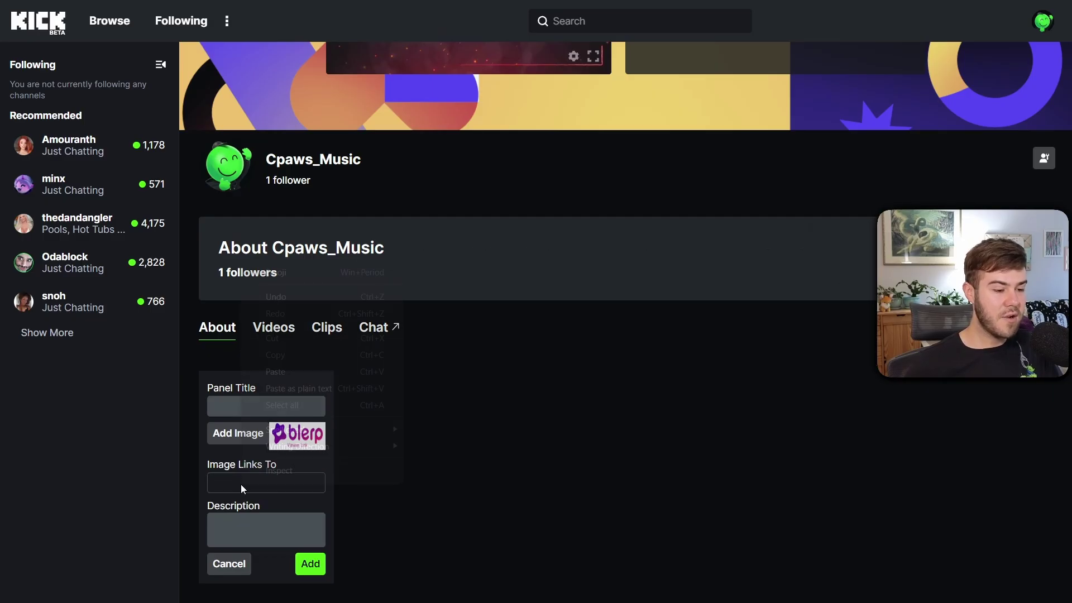
click(297, 372)
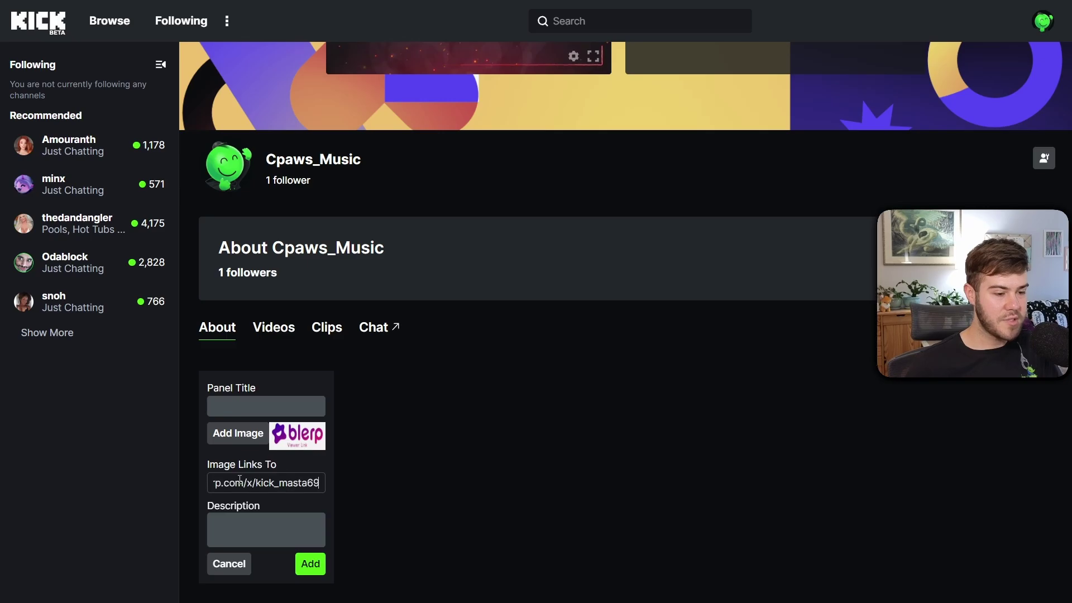
click(310, 564)
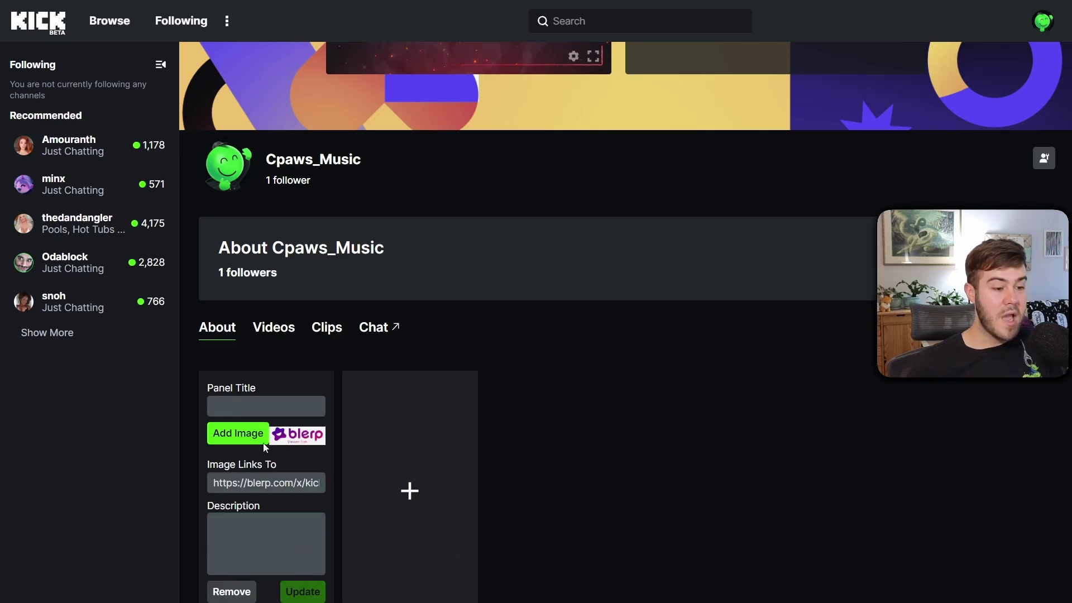
Switch to the Videos section and back to About to verify the new panel.
scroll(502, 443, down, 1)
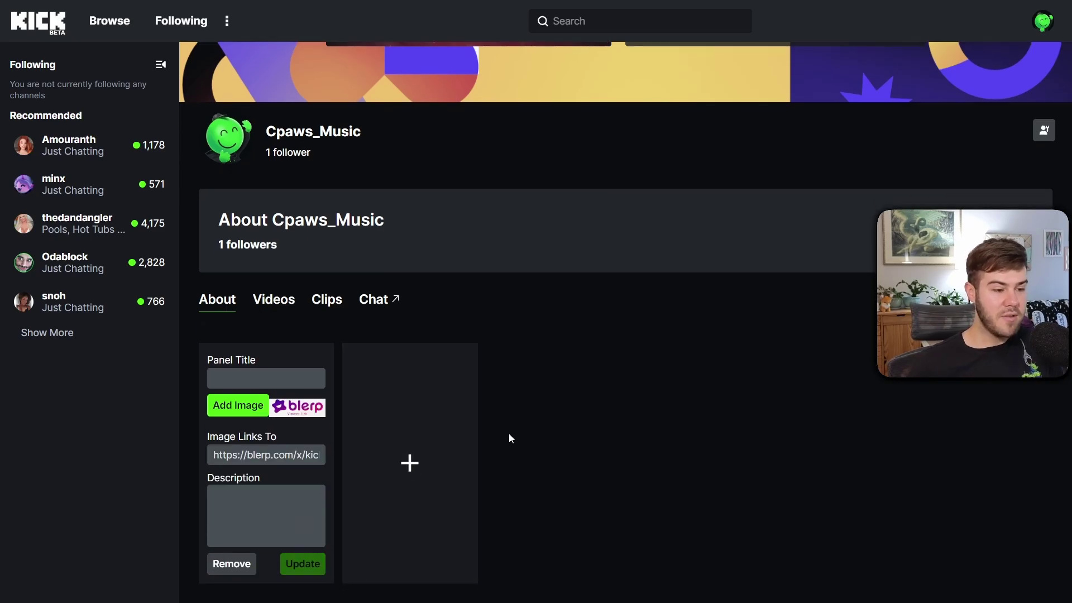
click(281, 310)
click(224, 310)
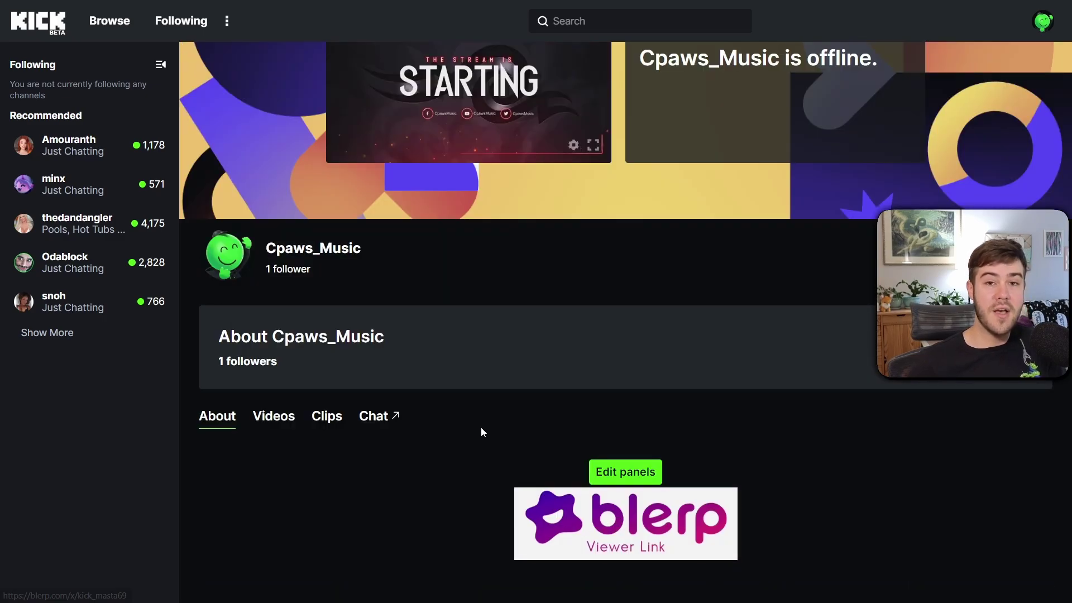
Test the panel's Blerp link, then advance and highlight the free channel-points explanations.
click(591, 532)
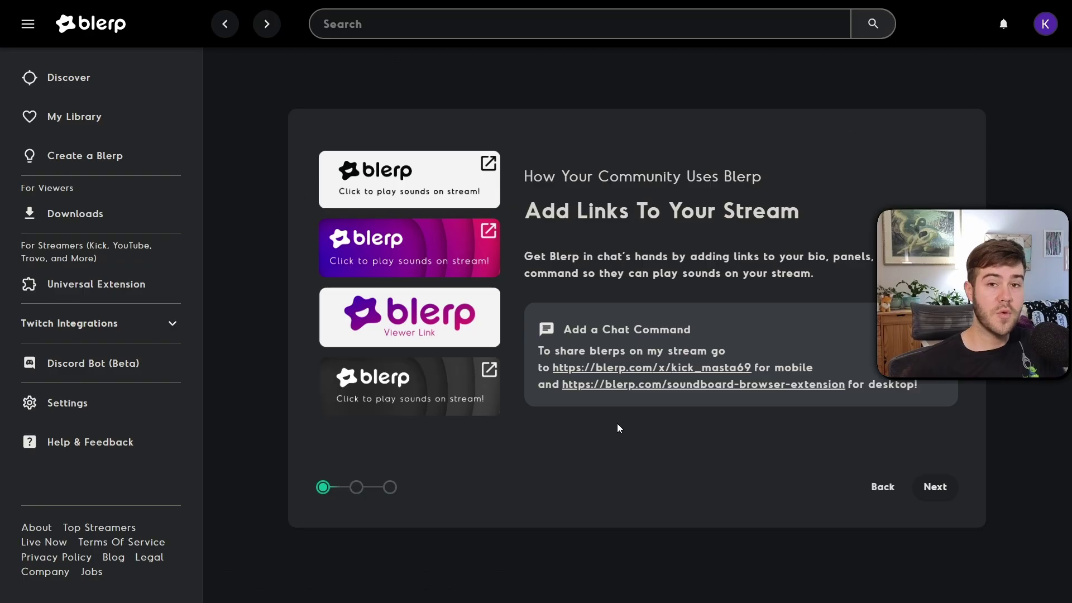
click(948, 490)
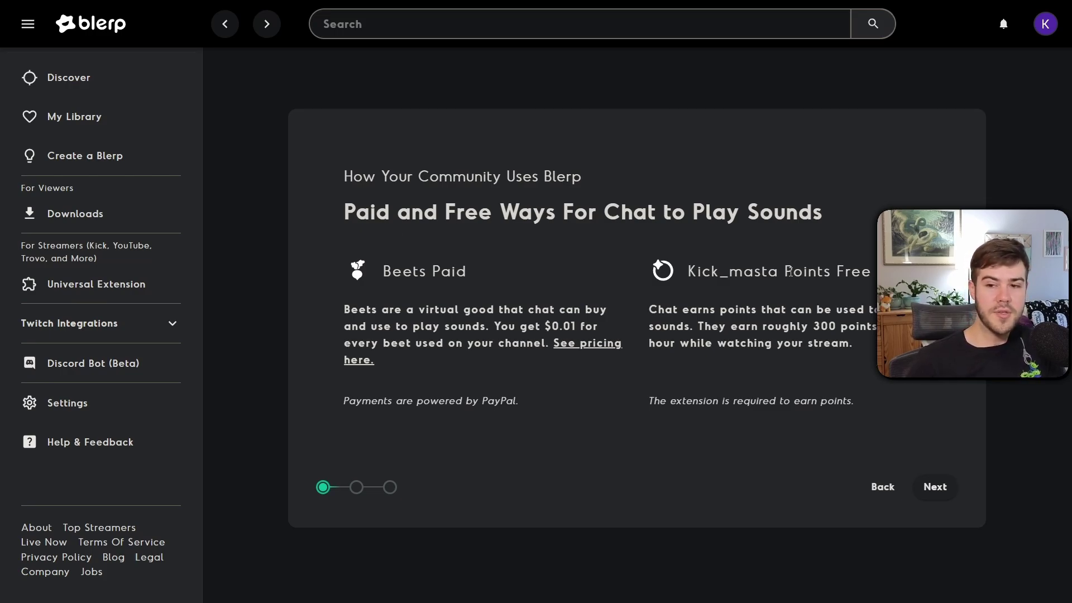
drag(688, 271, 872, 267)
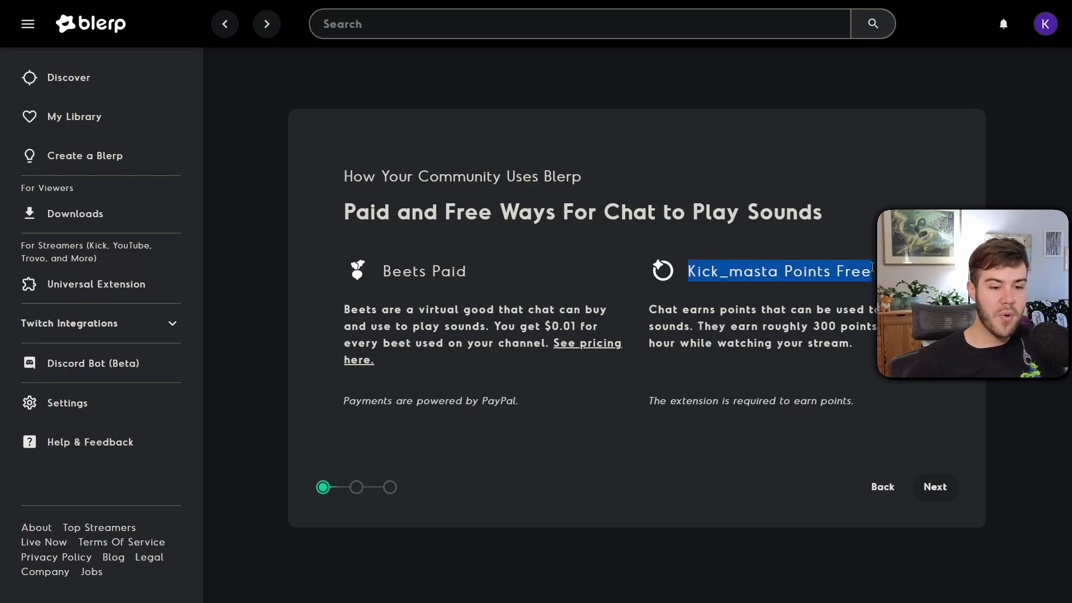
click(819, 304)
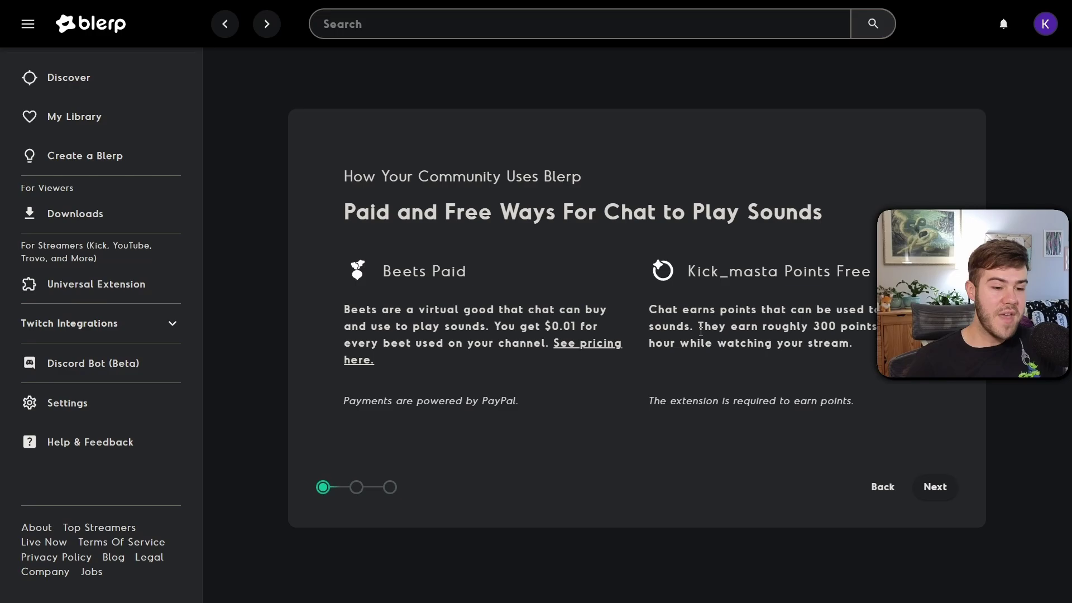
drag(701, 331, 860, 349)
click(818, 359)
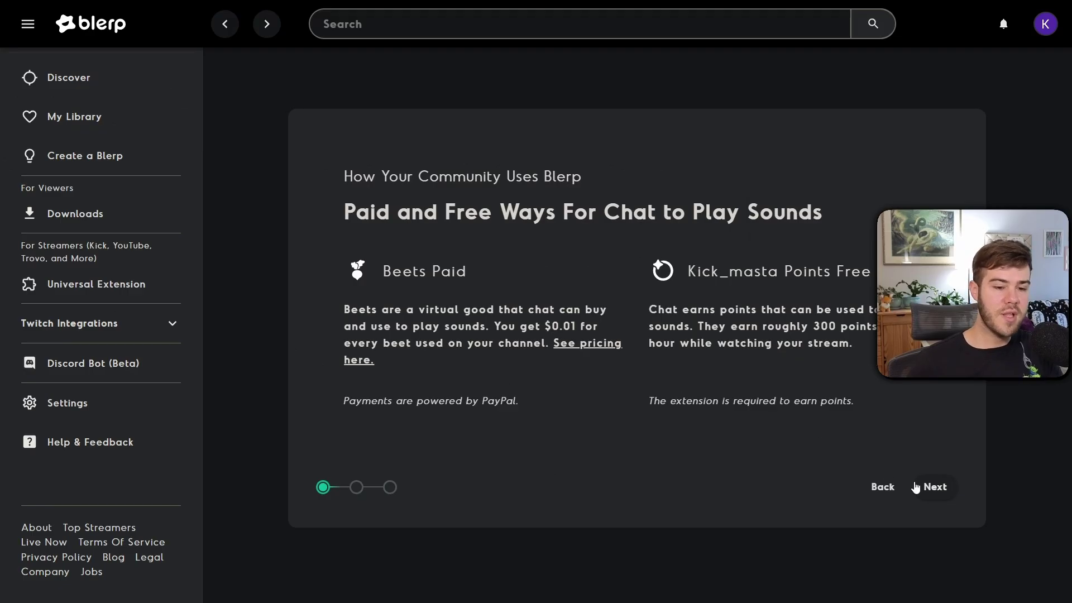
On Pick Your Defaults, toggle the Blerp Beets and channel points cards off and back on.
click(932, 486)
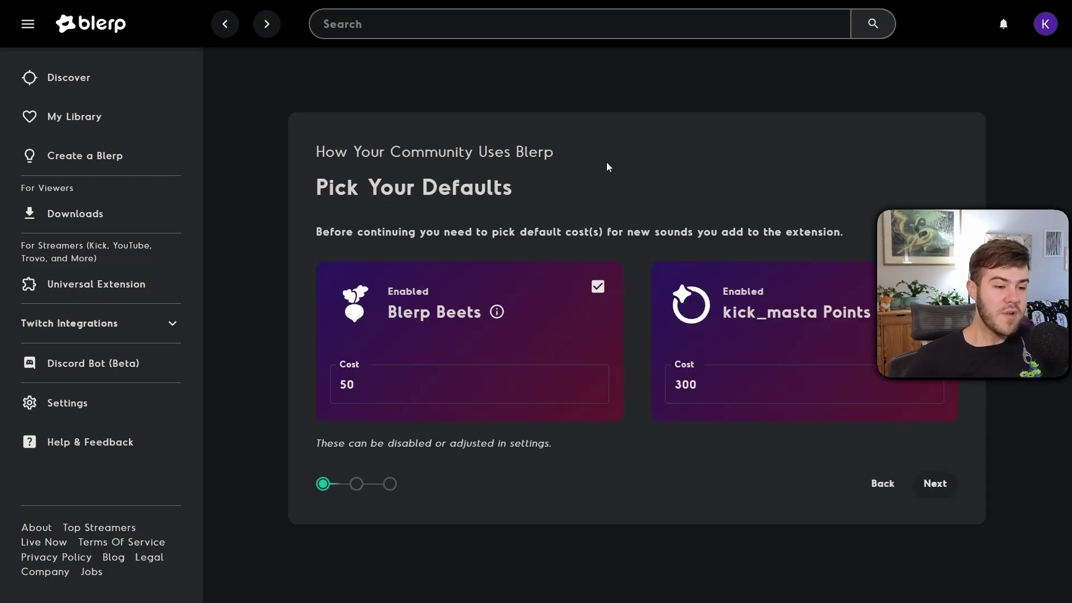
click(598, 286)
click(873, 299)
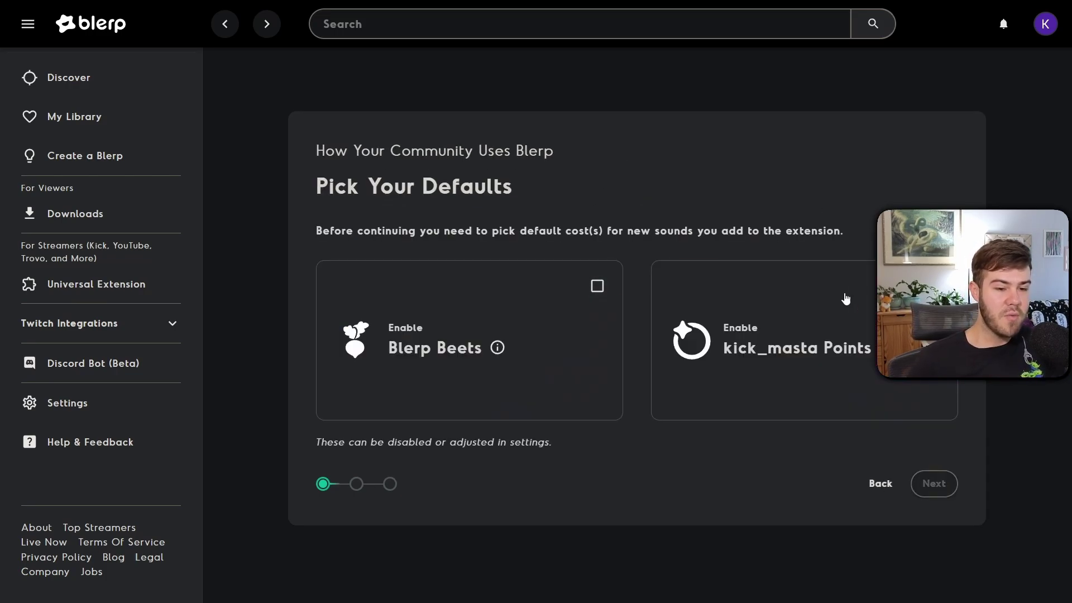
click(597, 287)
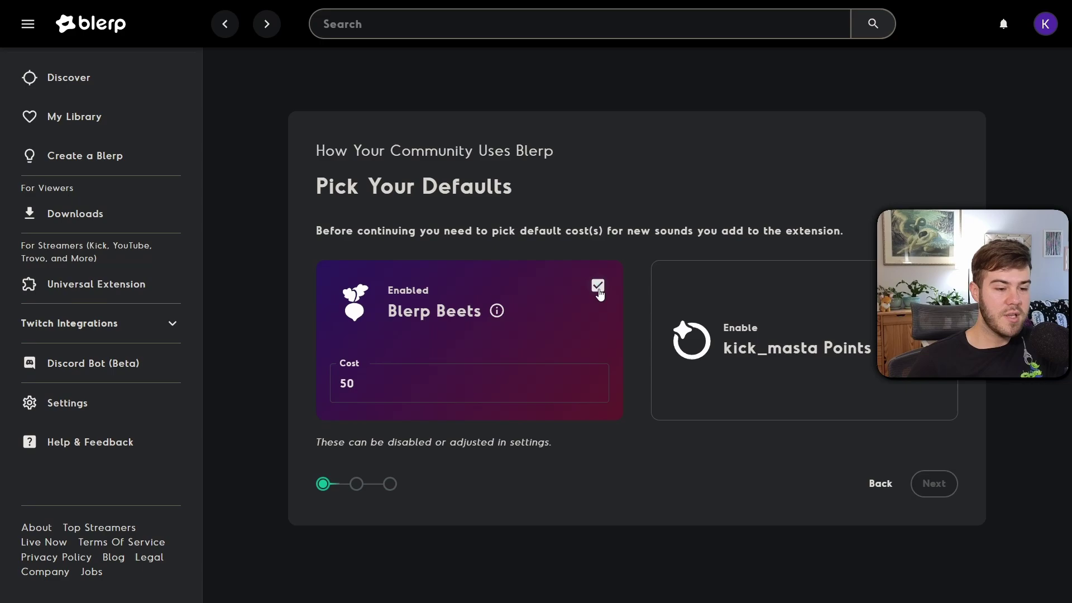
click(789, 295)
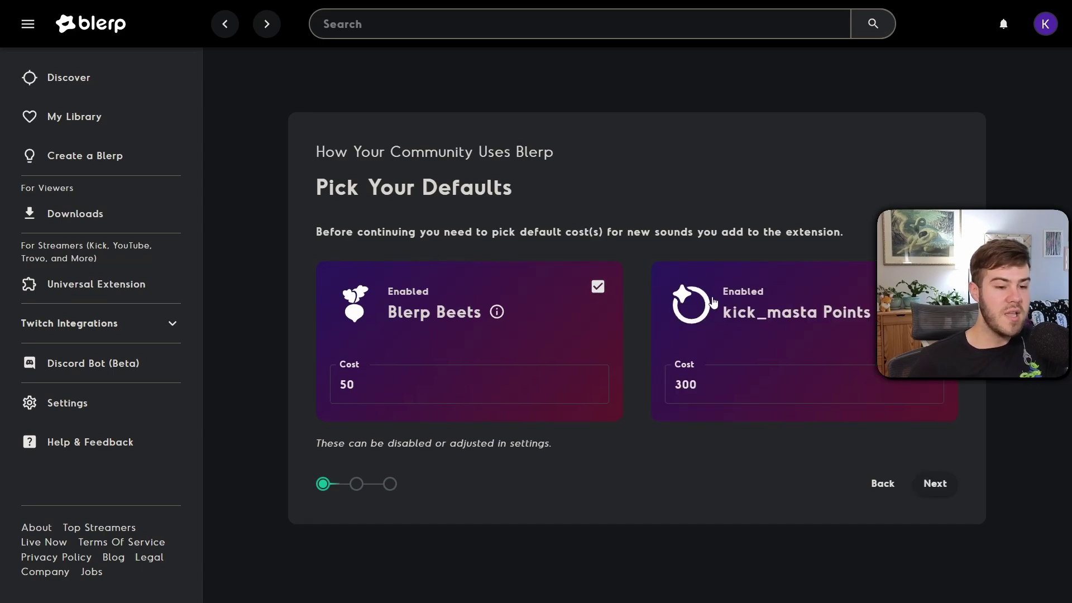
Set the Beets cost to 25 and the Points cost to 100, then continue.
mouse_move(496, 314)
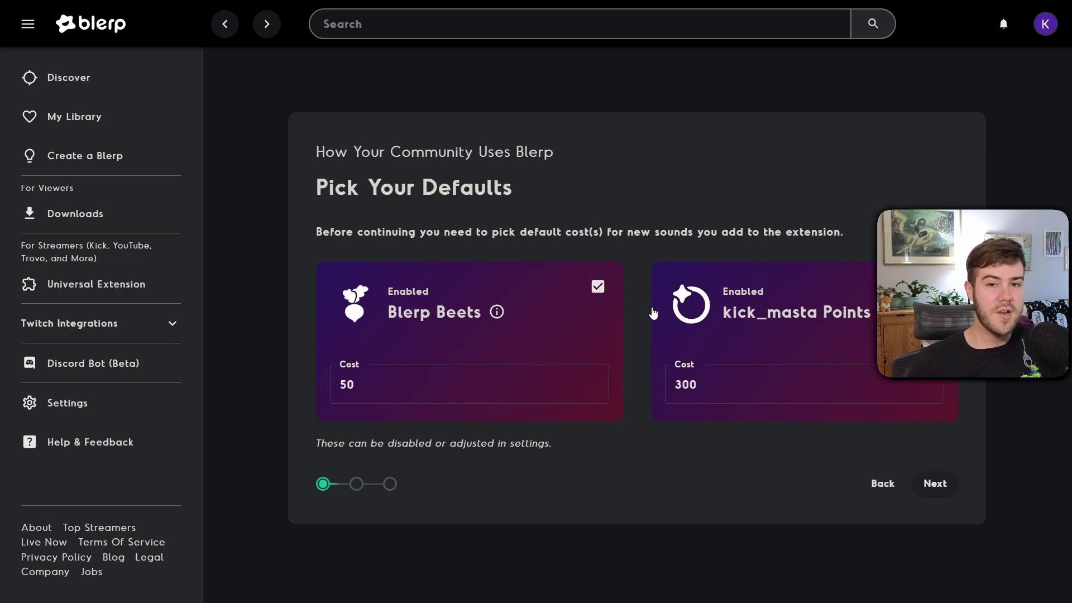
drag(358, 385, 290, 385)
text(25)
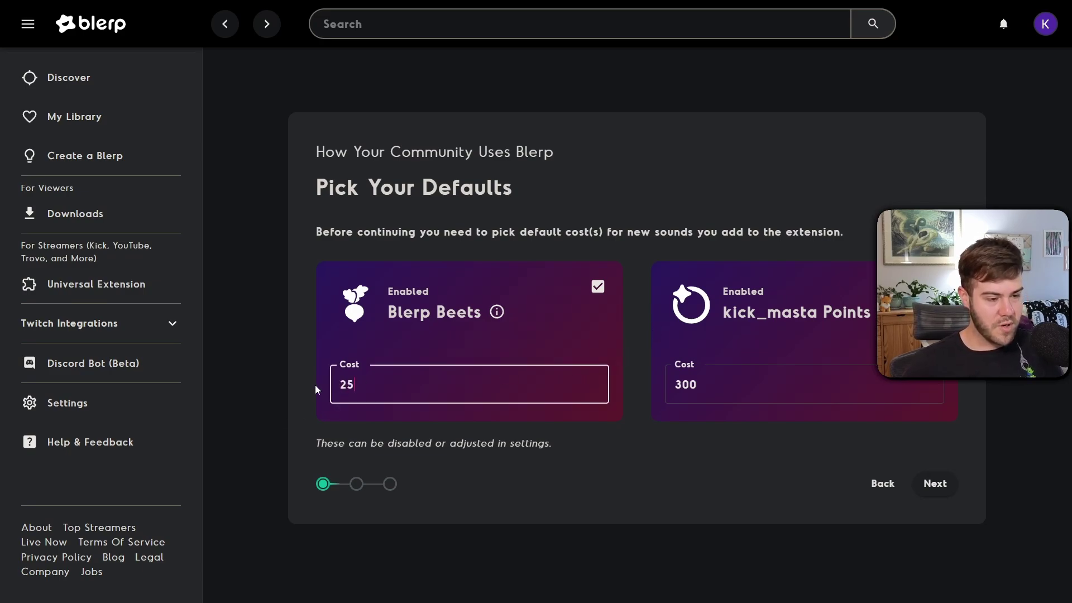
drag(744, 387, 597, 387)
text(100)
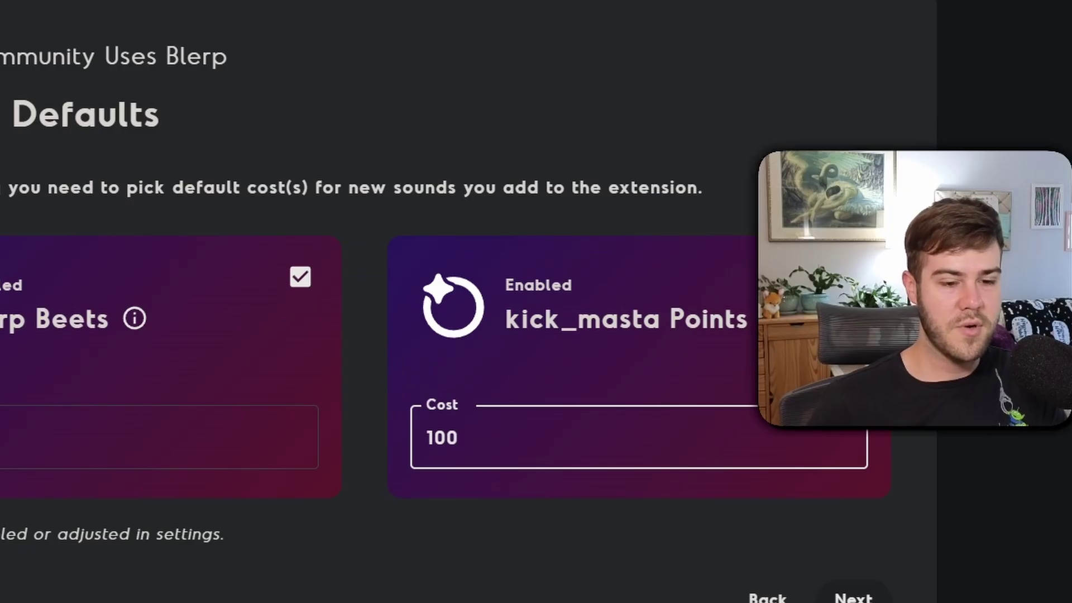
click(935, 484)
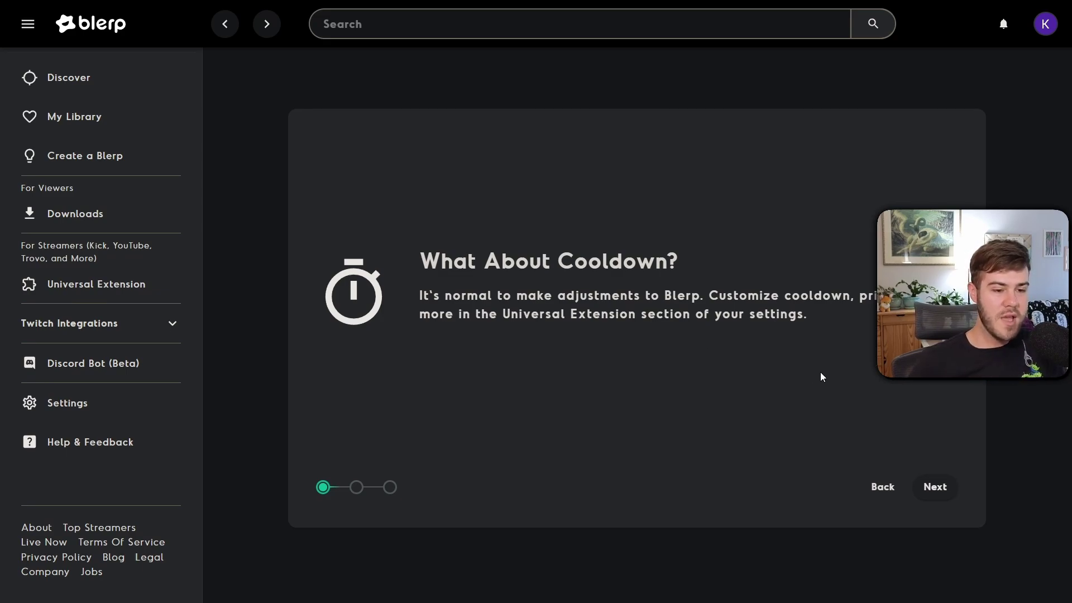
Advance to Link Your Streaming Accounts and start adding a Kick account.
click(942, 494)
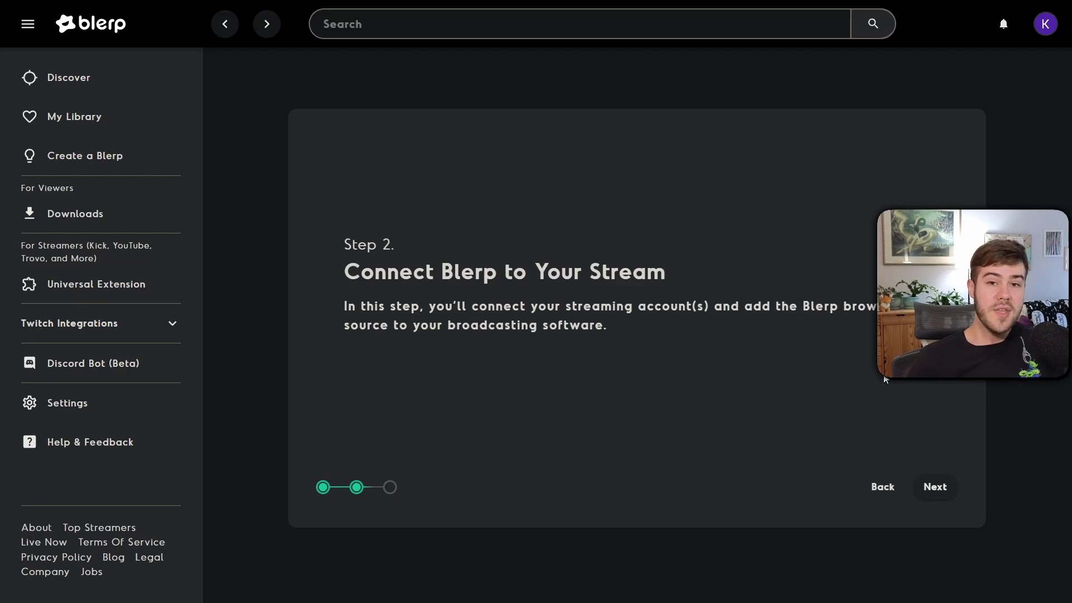
click(942, 490)
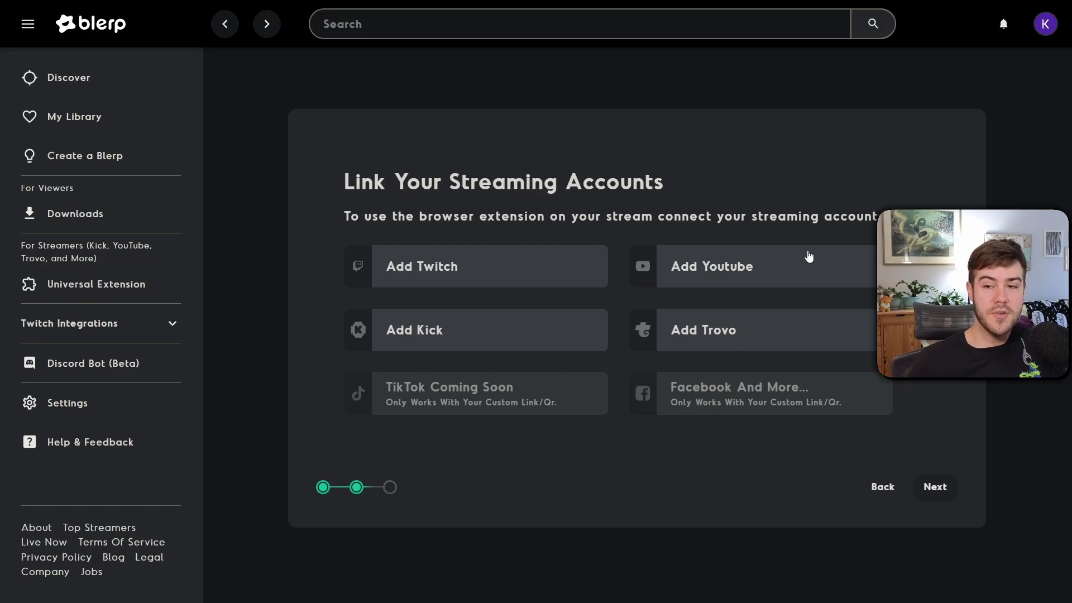
click(440, 339)
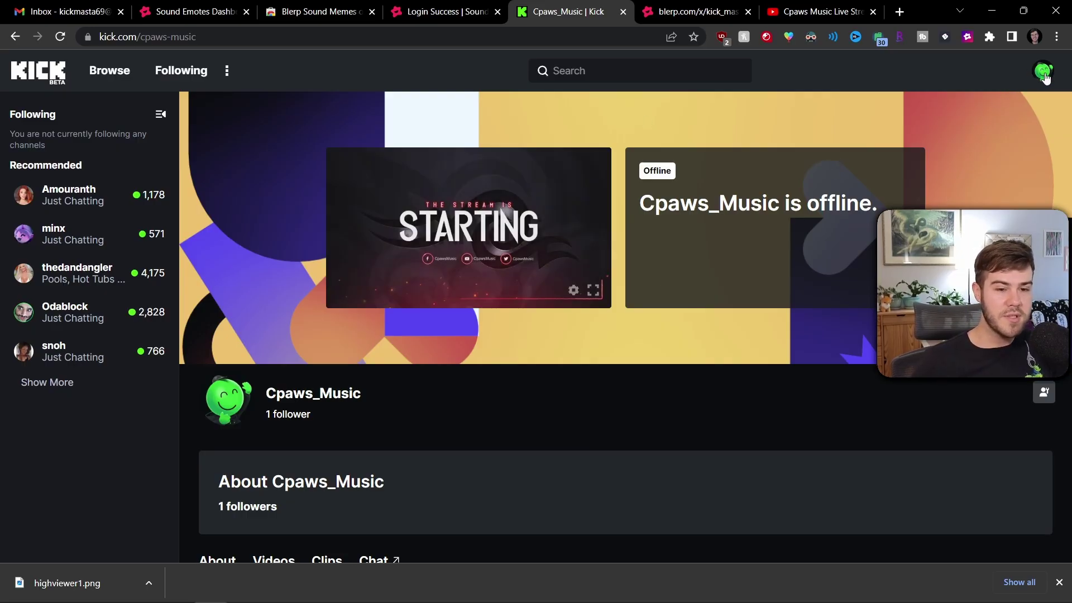
Go to your own Kick channel page and copy its URL from the address bar.
click(1046, 78)
click(1005, 99)
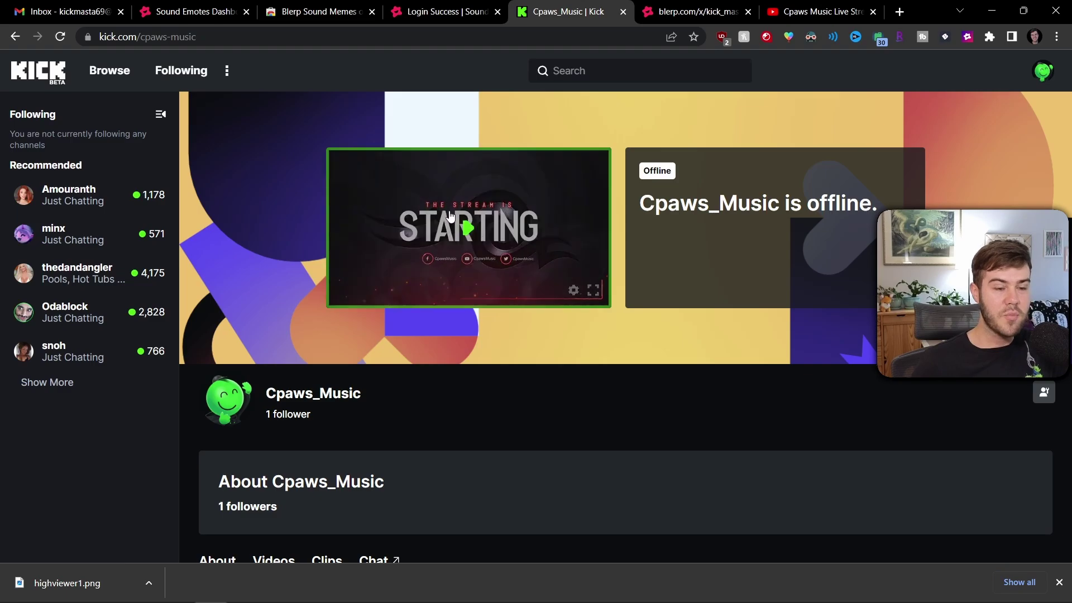
click(253, 38)
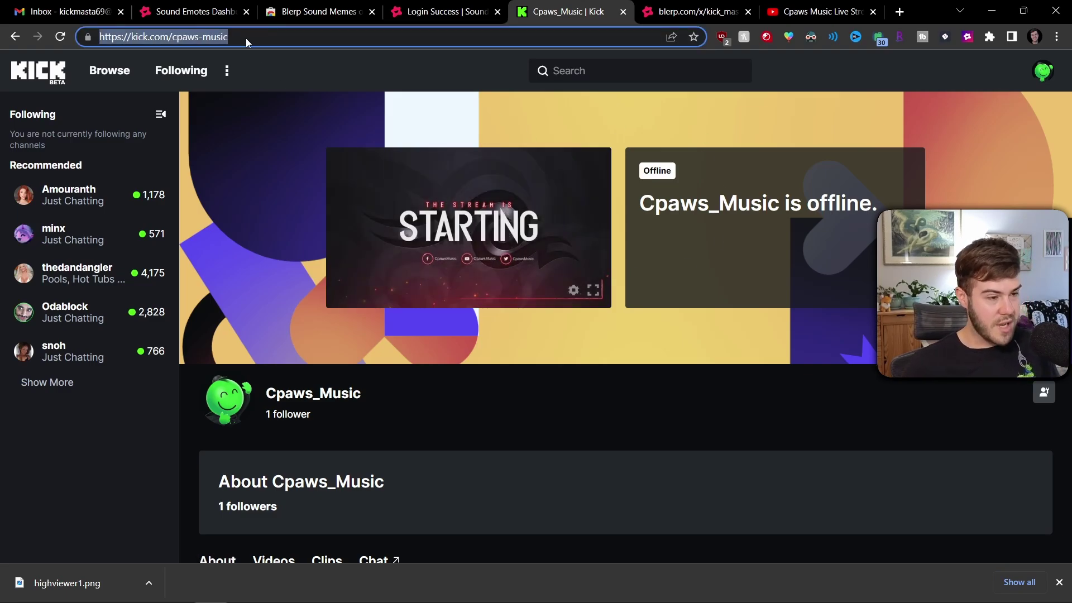
right_click(246, 38)
click(291, 139)
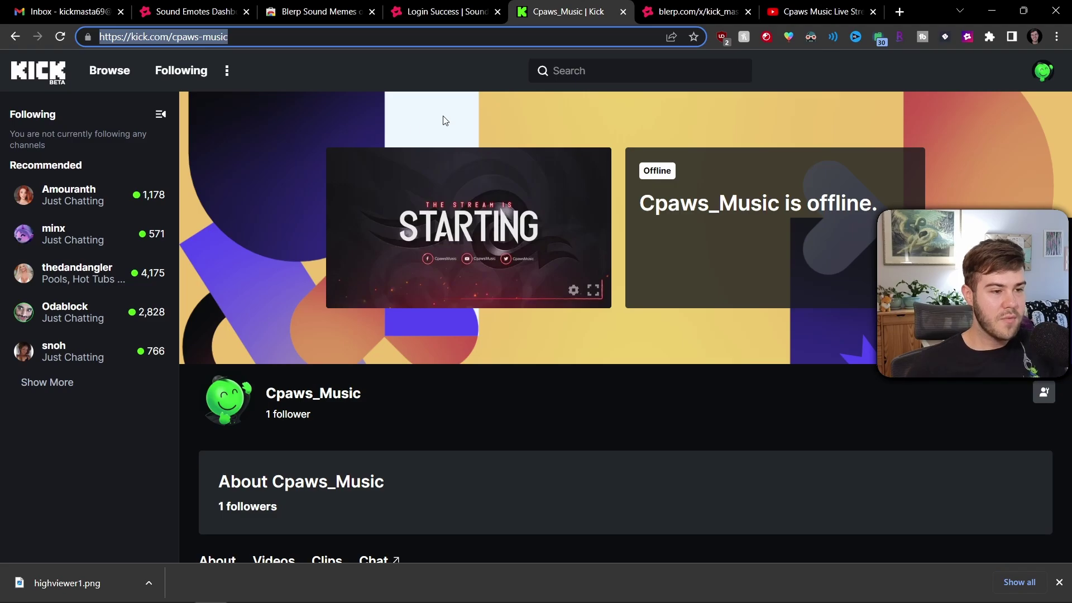
Paste the Kick channel URL into Blerp's link field, submit it, and close the confirmation.
click(190, 12)
click(480, 322)
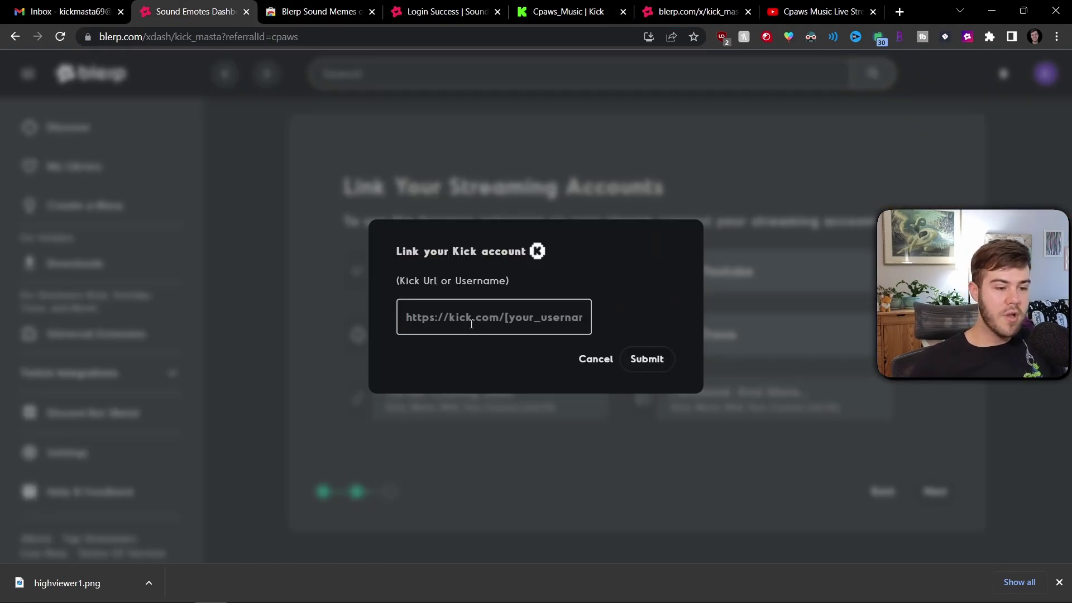
right_click(465, 326)
click(499, 435)
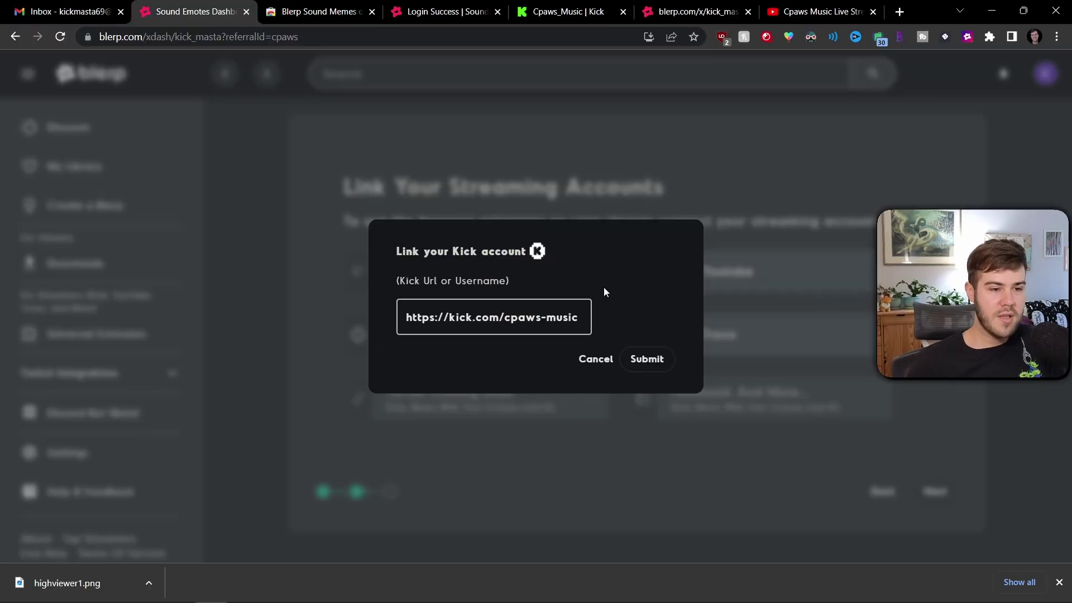
click(563, 3)
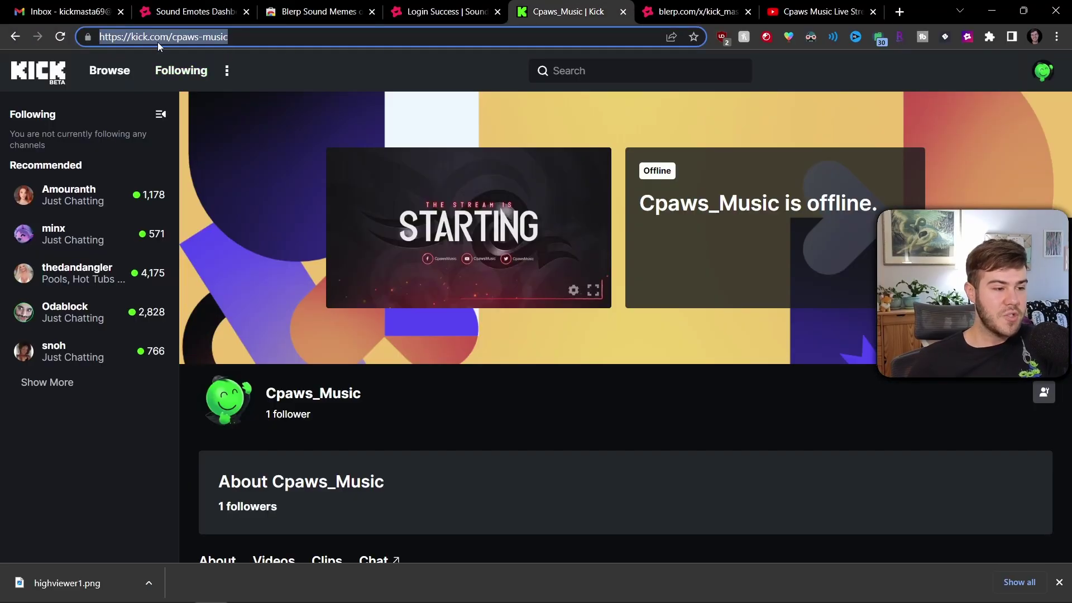
key(ctrl+2)
key(ctrl+v)
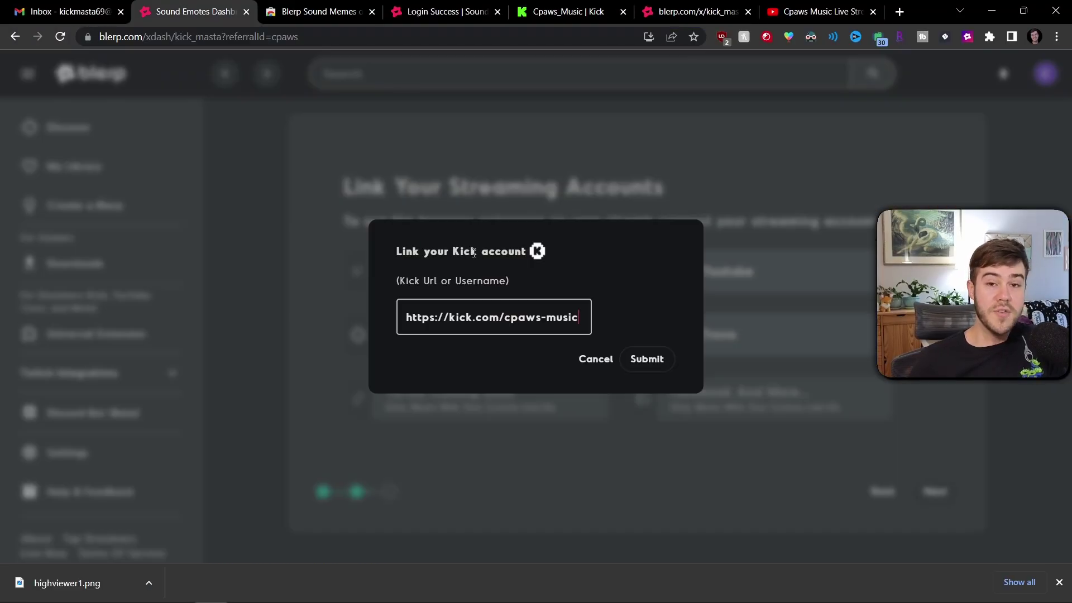
click(659, 358)
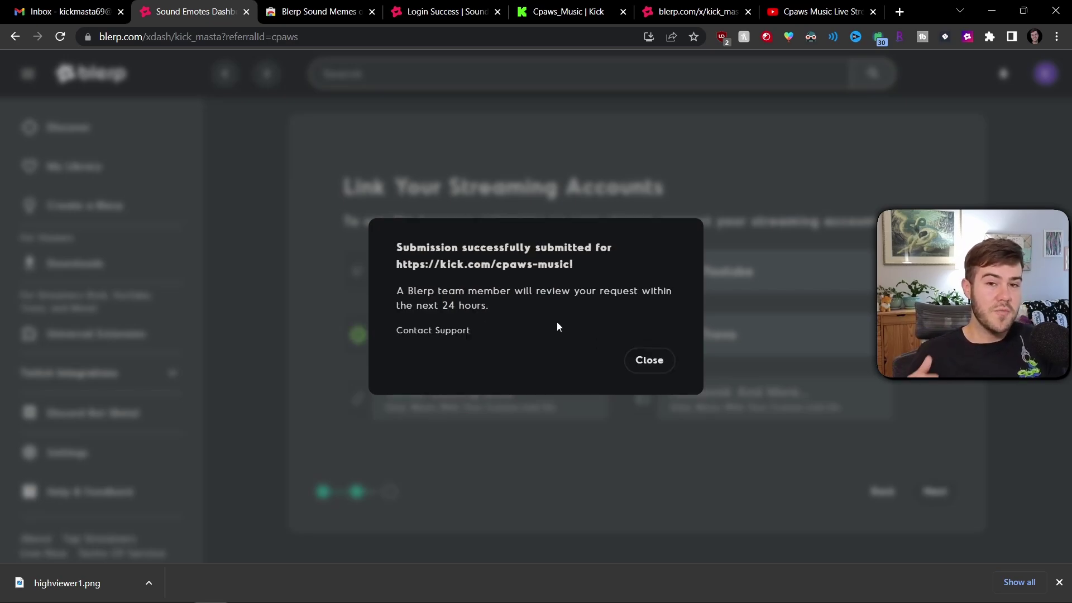
drag(454, 295, 491, 309)
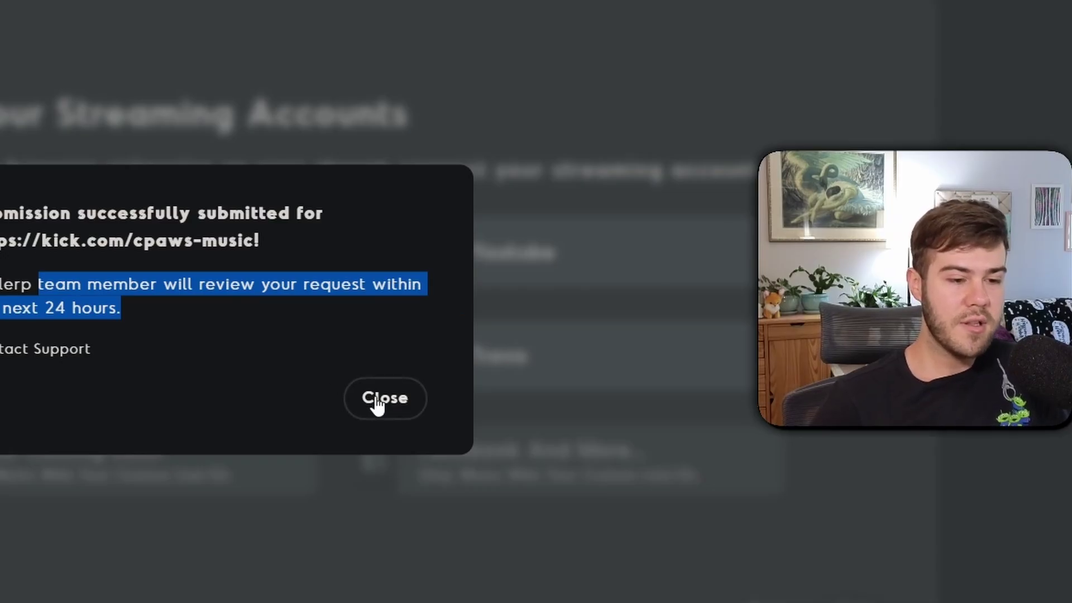
click(379, 399)
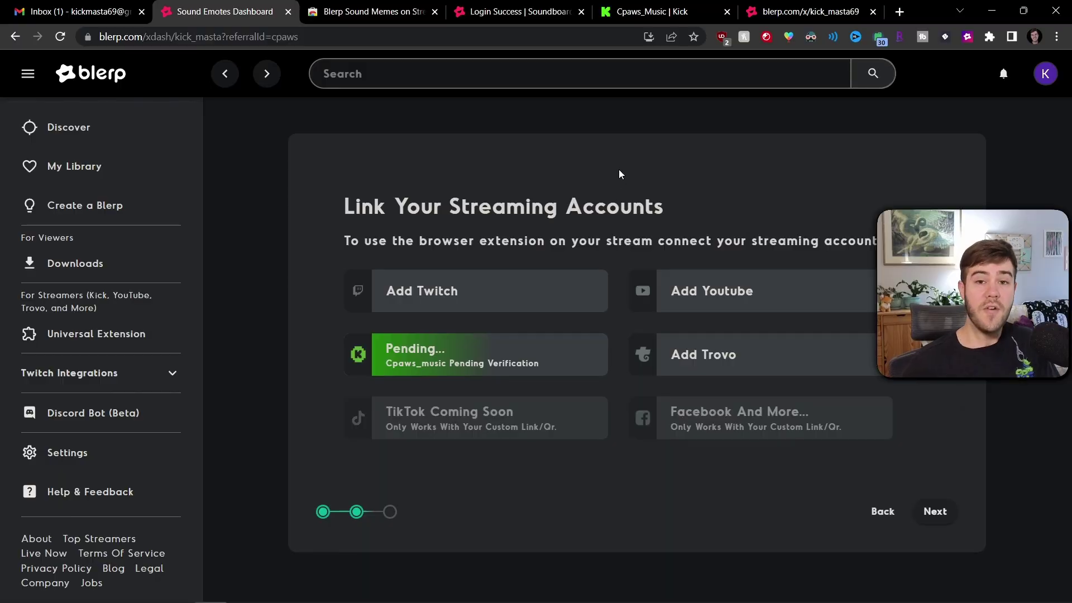
Link YouTube by allowing Google access, then advance to Add The Browser Source in fullscreen.
click(707, 307)
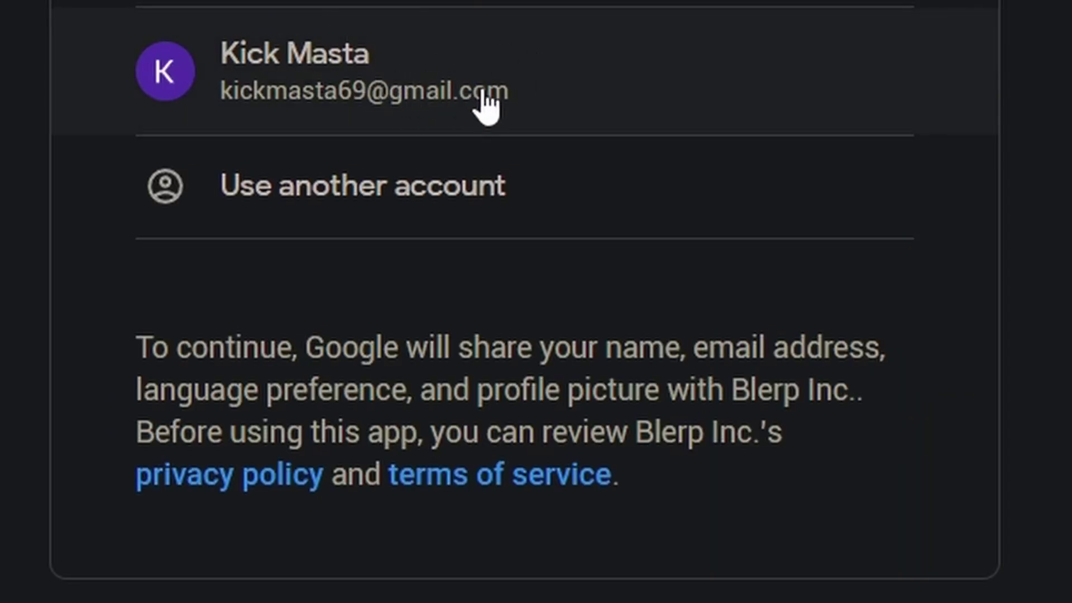
click(428, 84)
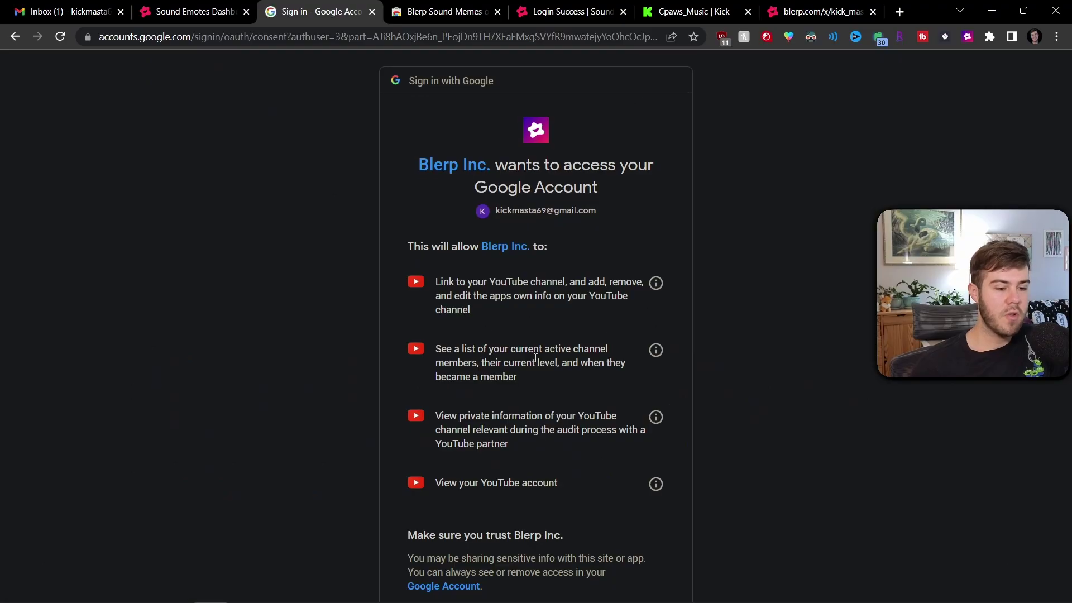
scroll(535, 358, down, 3)
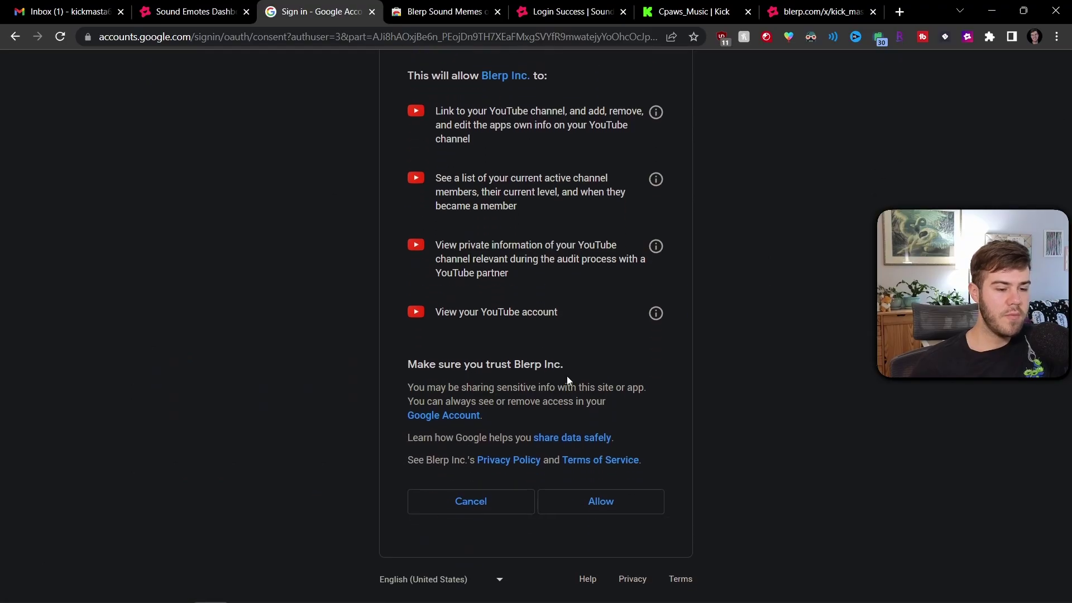
click(610, 512)
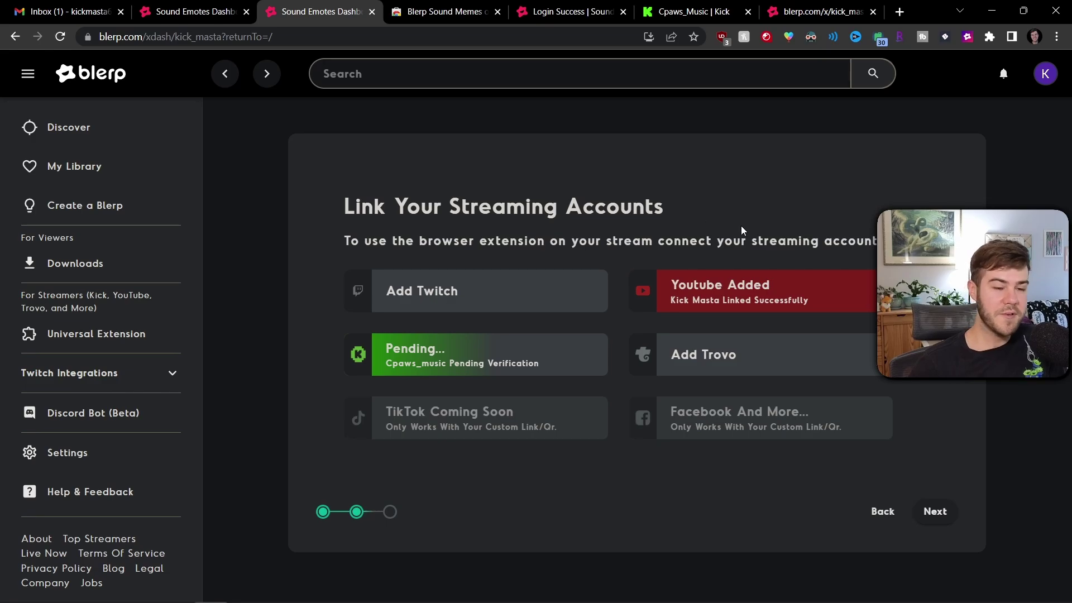
click(935, 512)
key(F11)
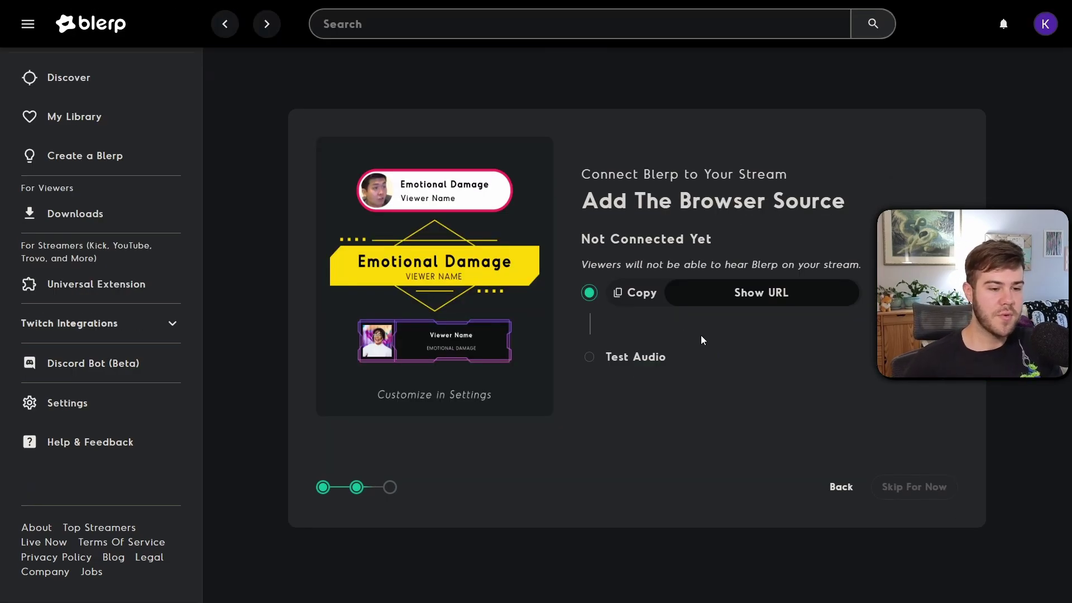
Copy the browser source link beside Show URL.
click(634, 302)
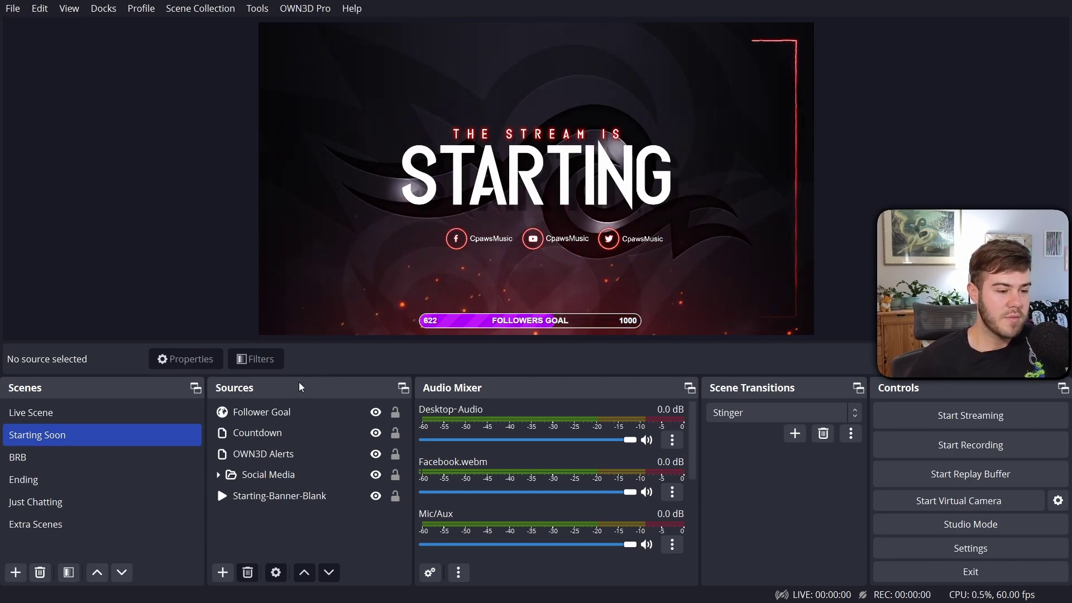
Add a Browser source named BLERP using the pasted Blerp URL, then play the test audio.
click(224, 575)
click(261, 239)
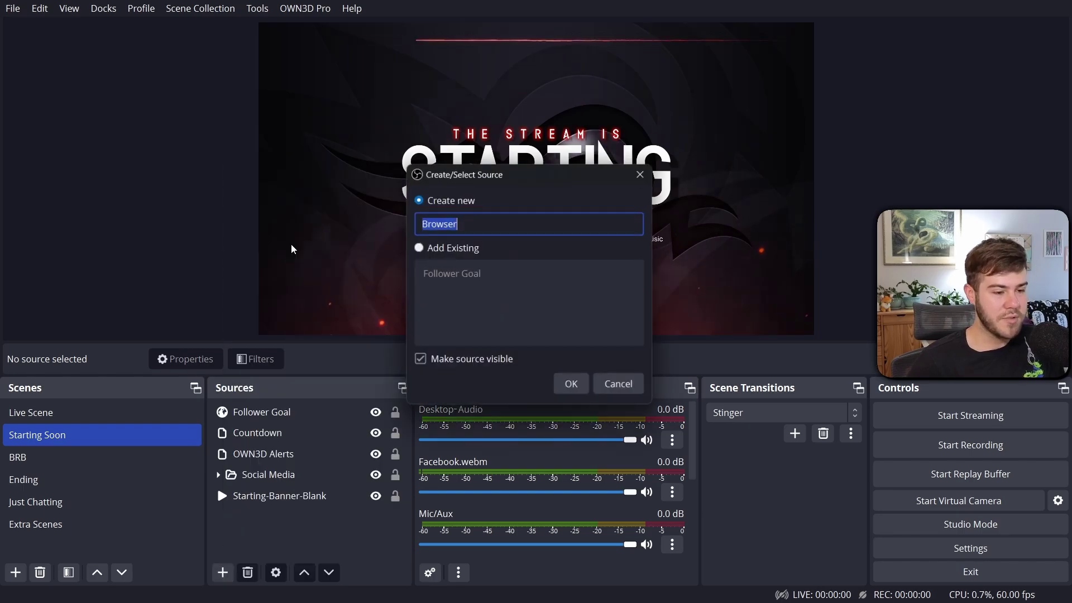
text(BLERP)
click(572, 384)
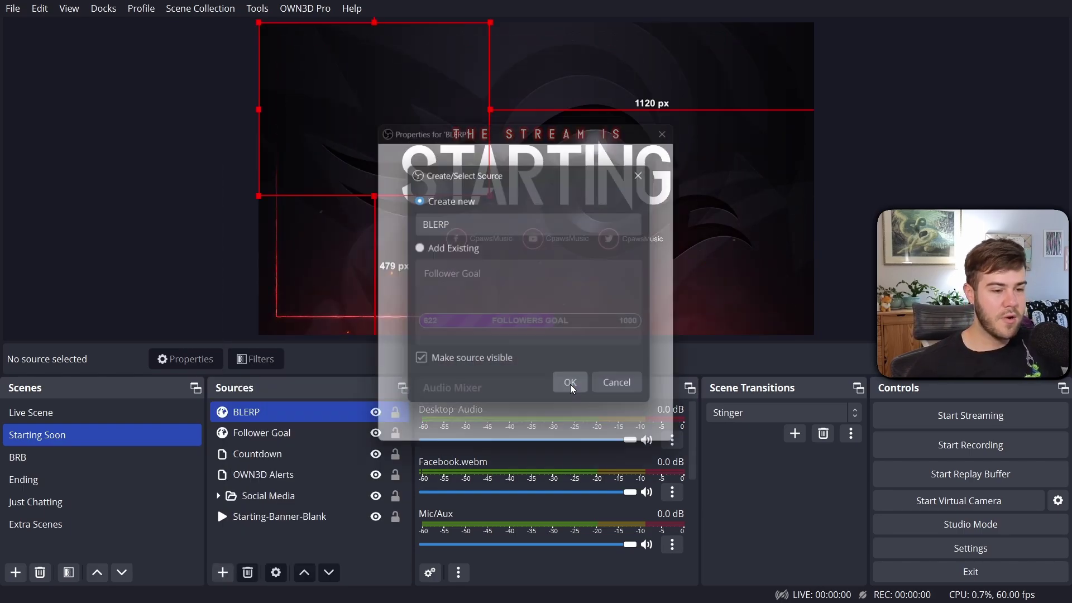
drag(530, 324, 614, 323)
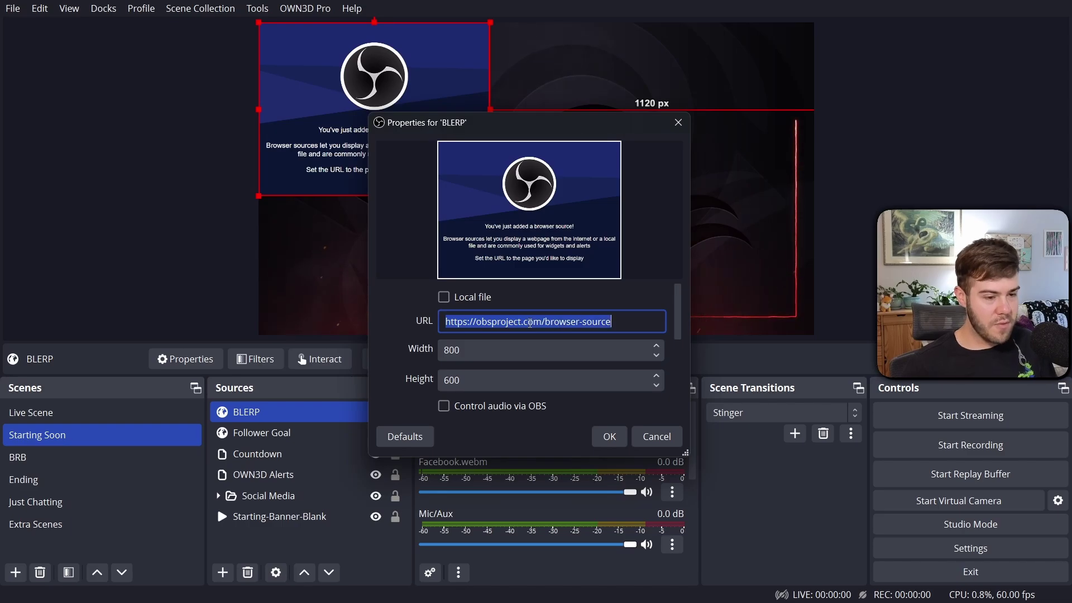
click(619, 445)
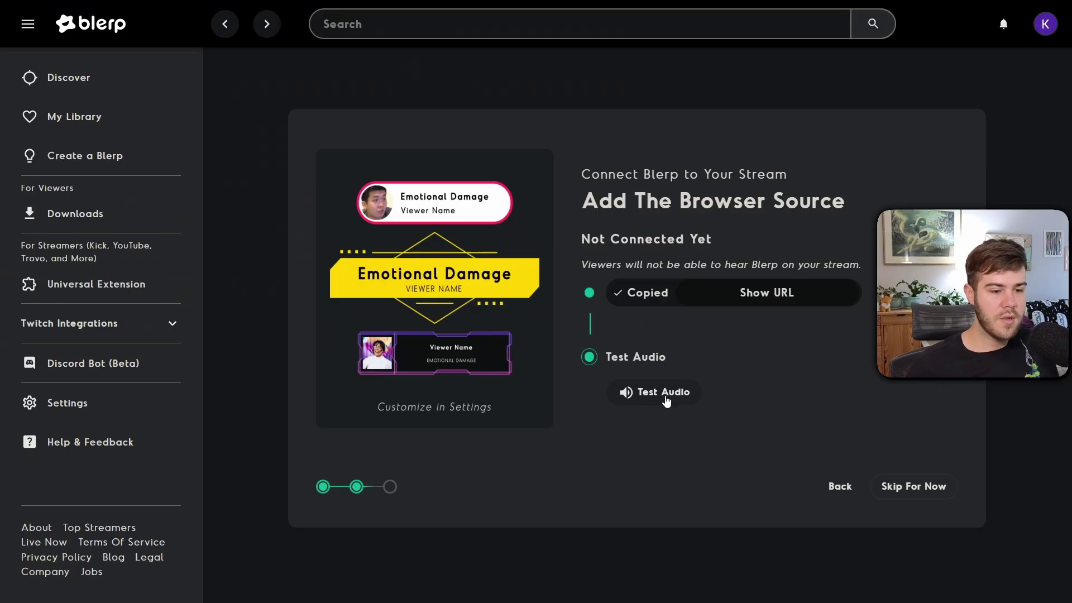
click(664, 394)
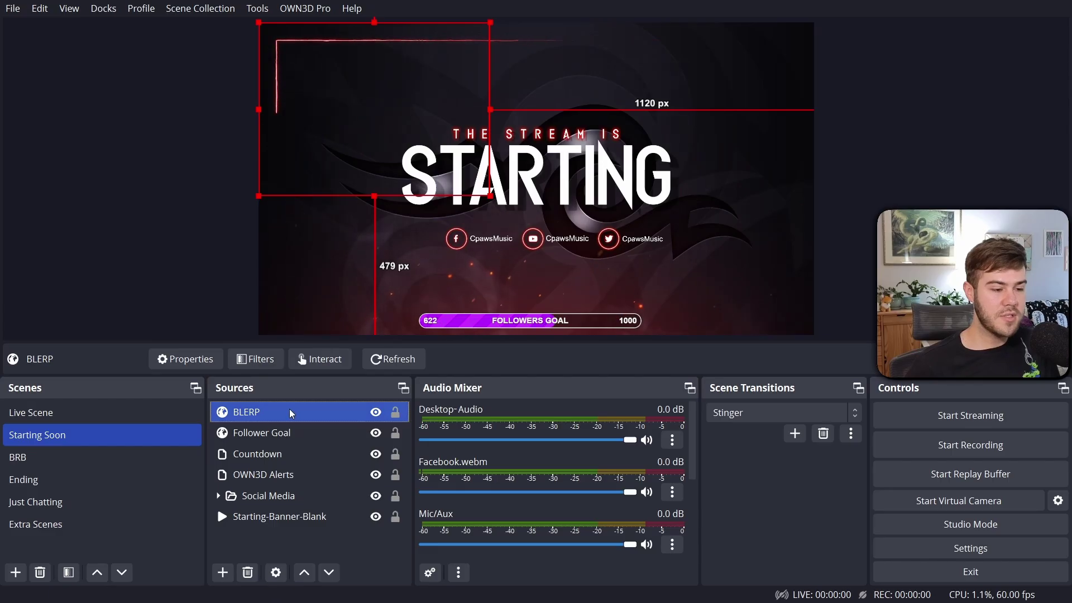
Enable Control audio via OBS in the BLERP source properties.
double_click(287, 412)
scroll(442, 364, down, 1)
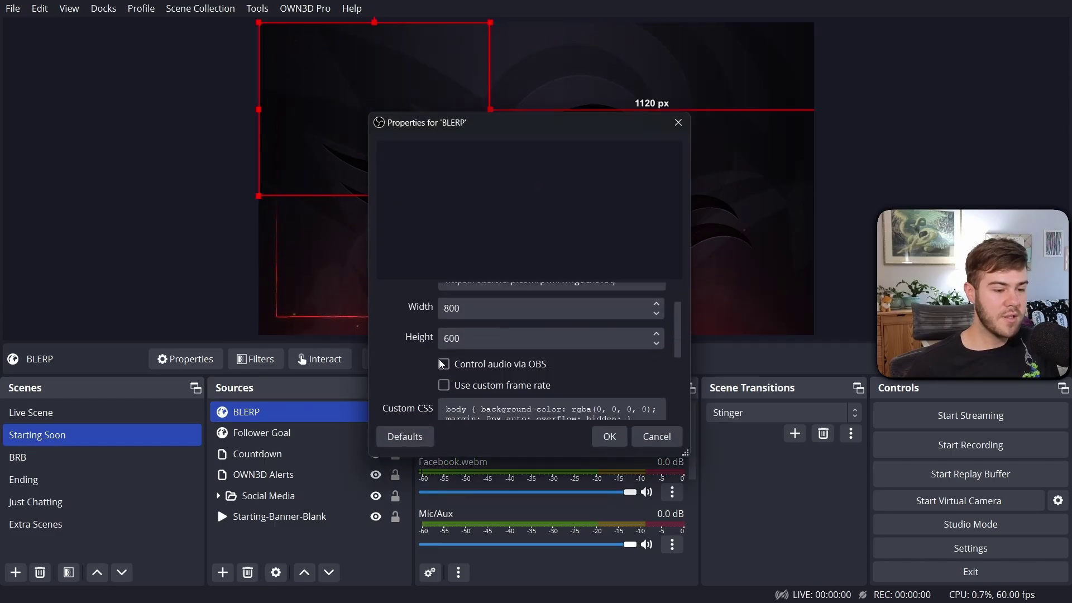
click(521, 367)
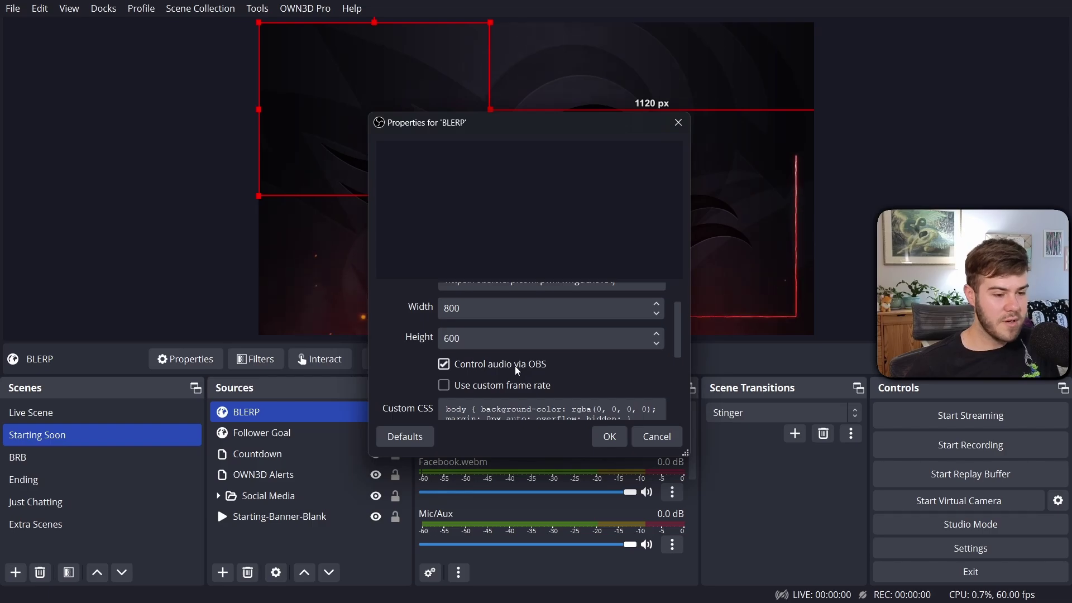
click(609, 436)
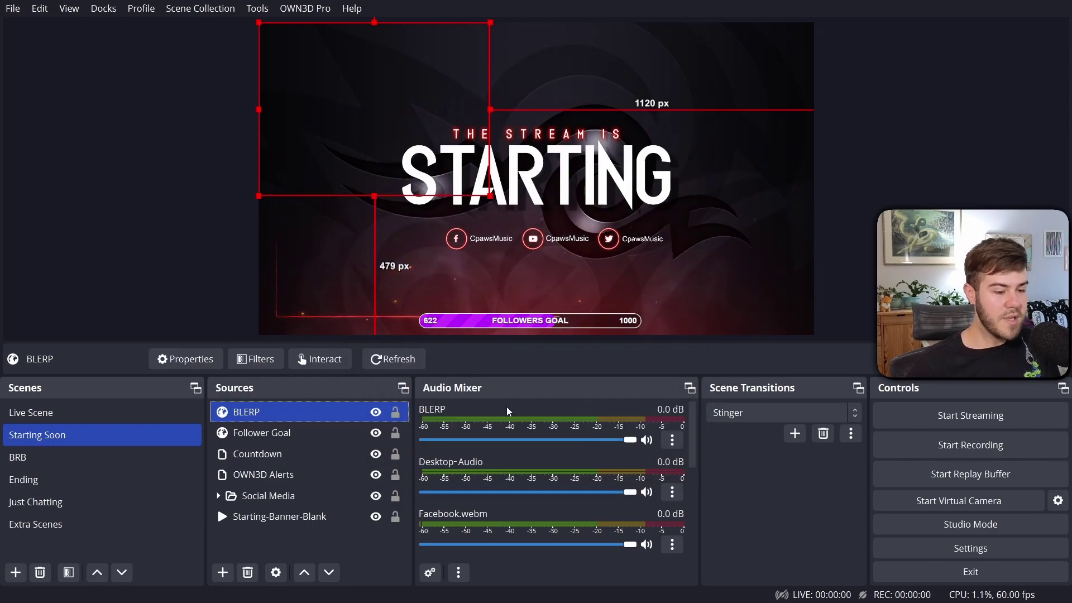
In Advanced Audio Properties, try Monitor and Output for BLERP, then return it to Monitor Off.
click(430, 573)
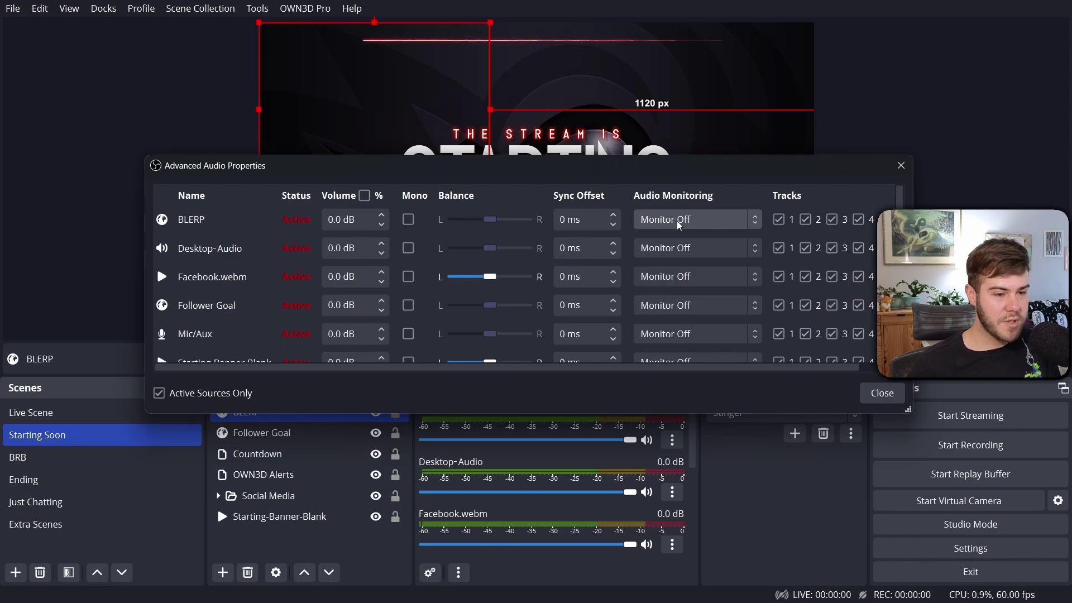
click(692, 222)
click(693, 267)
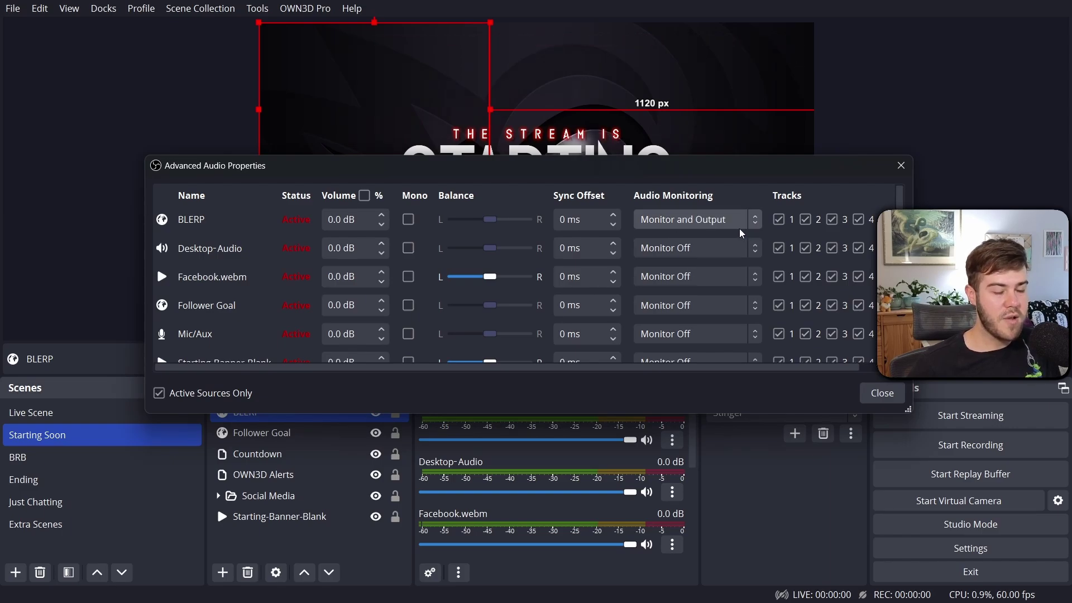
click(703, 223)
click(703, 239)
click(882, 393)
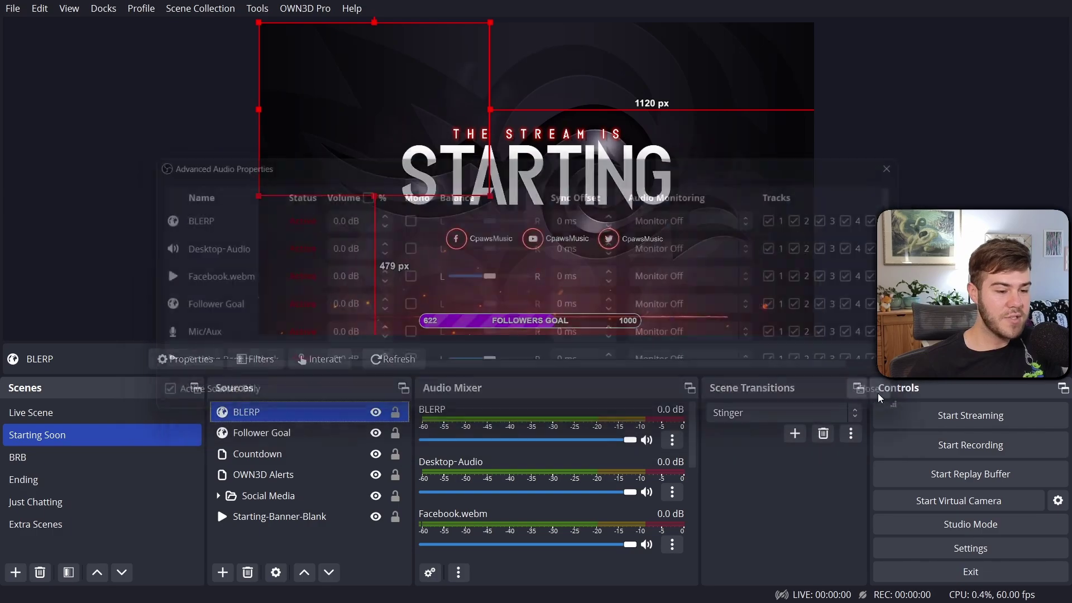
double_click(296, 415)
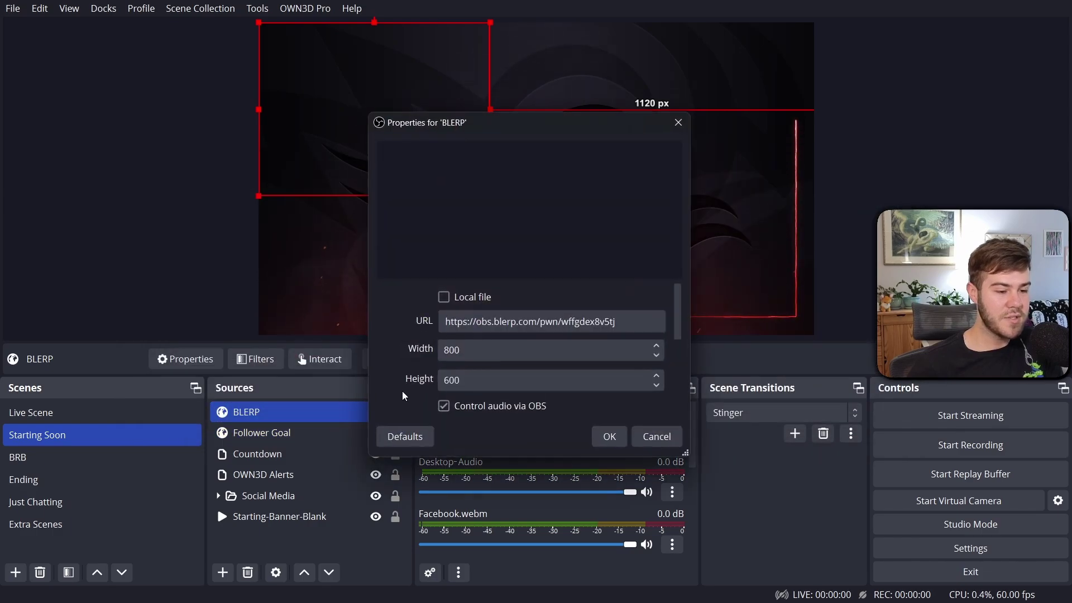
click(611, 437)
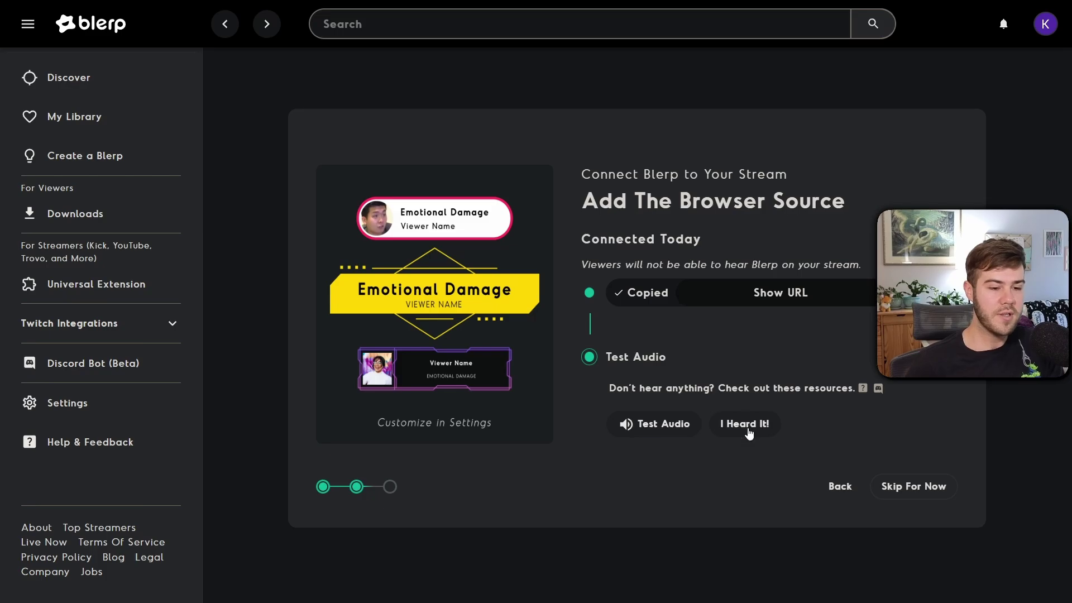
Confirm the test sound, open the Universal Extension Dashboard, and change the default Beets price to 20.
click(749, 430)
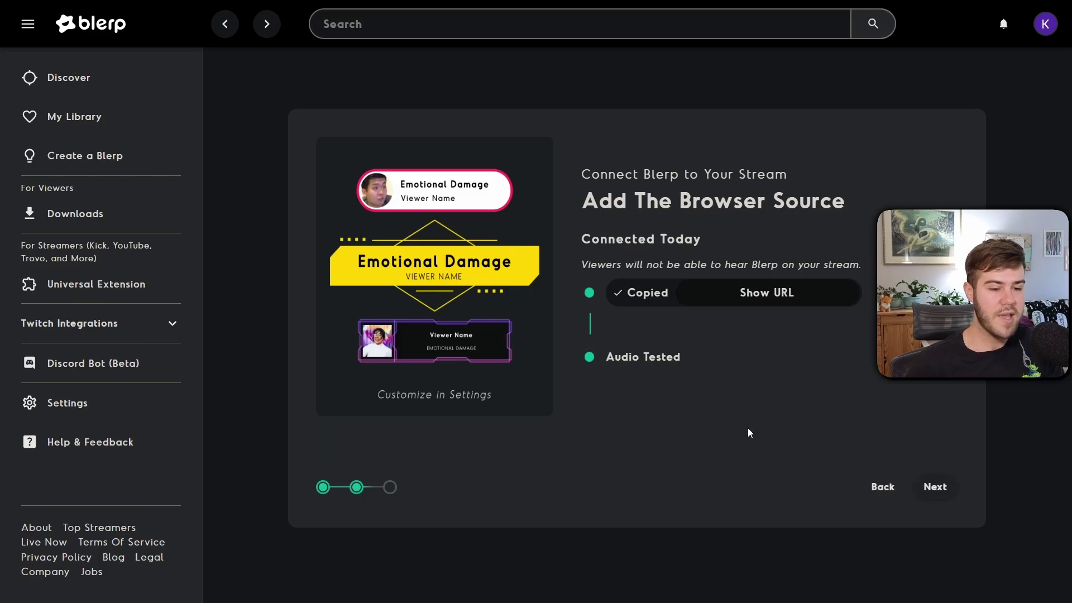
click(935, 487)
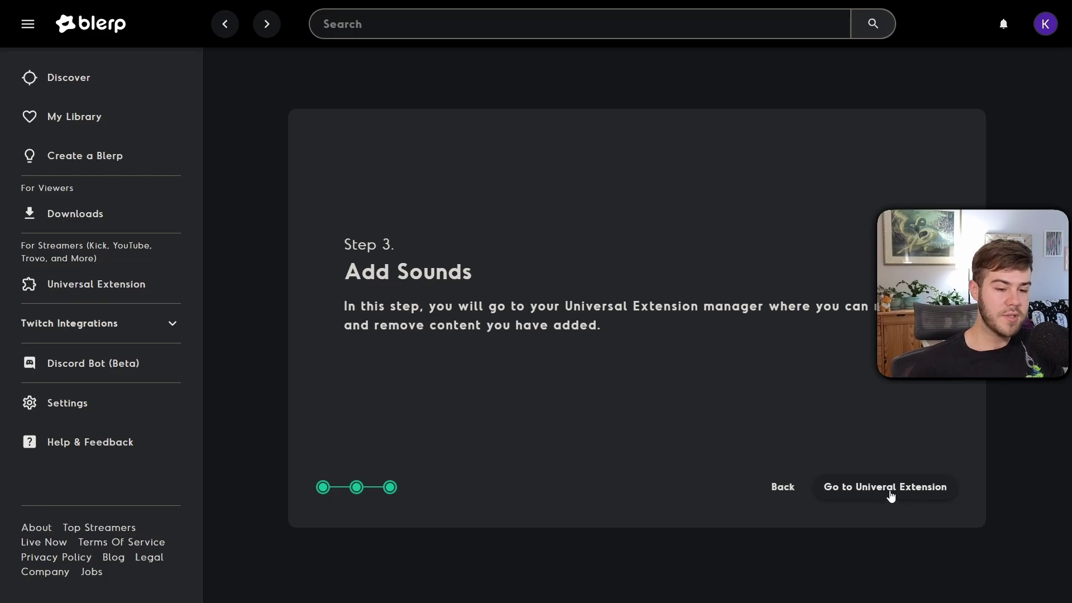
click(889, 492)
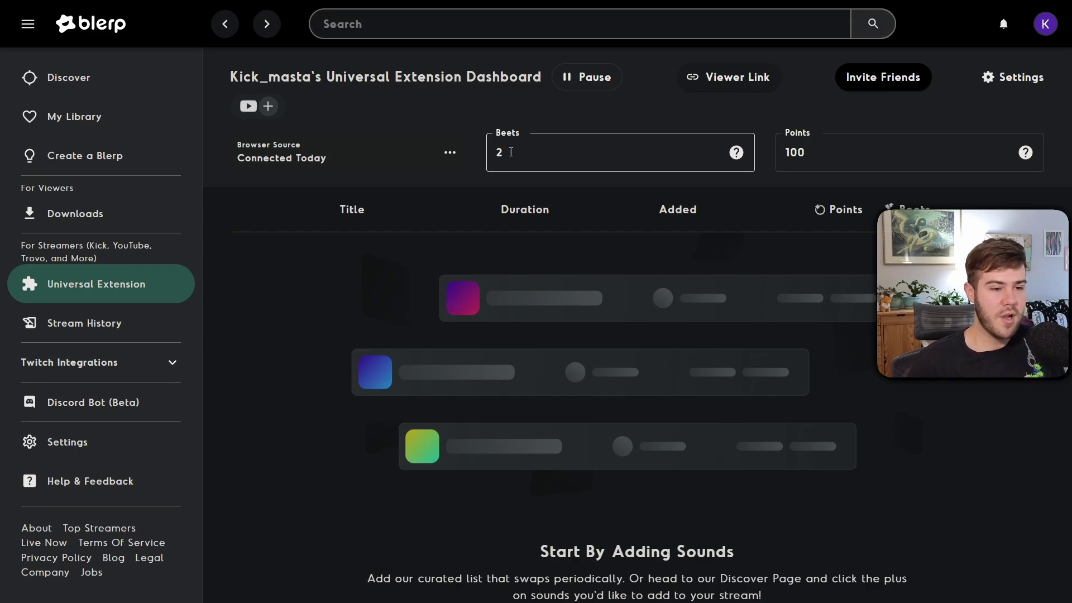
double_click(499, 152)
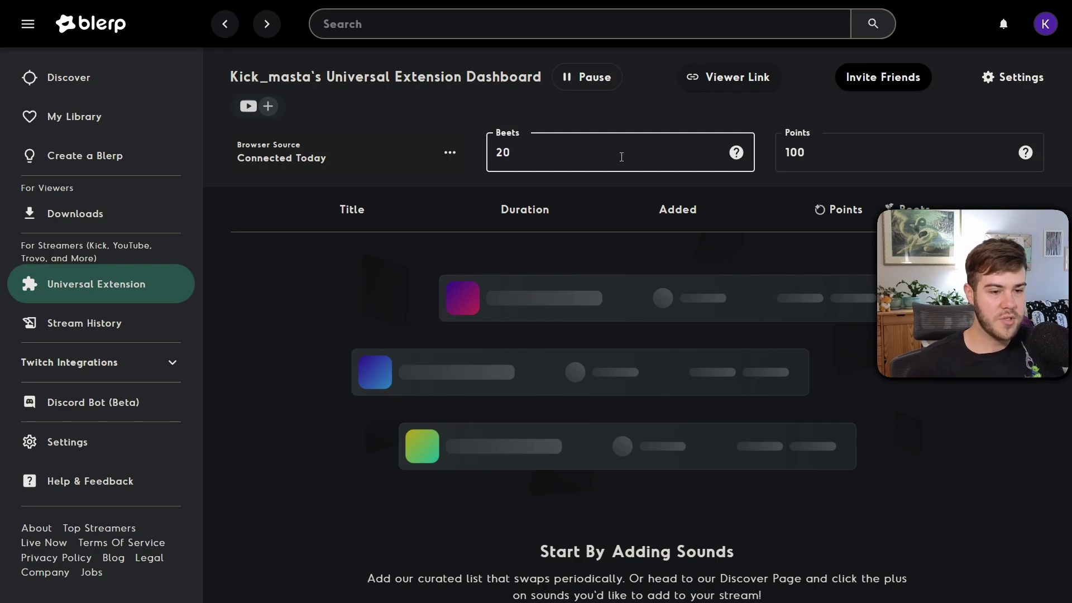
double_click(788, 153)
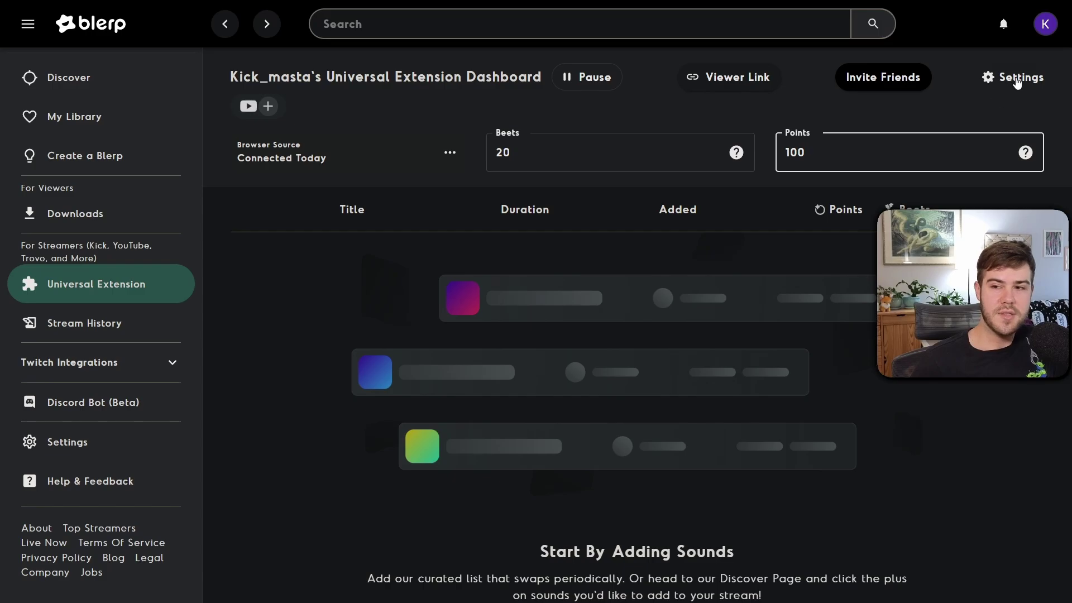
click(1019, 78)
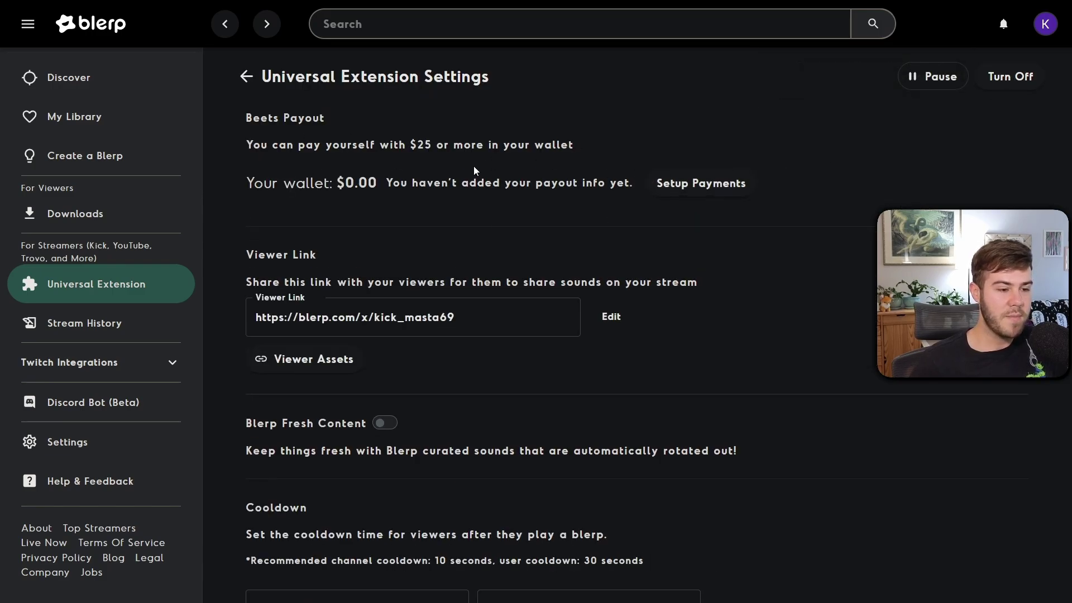
scroll(477, 171, down, 1)
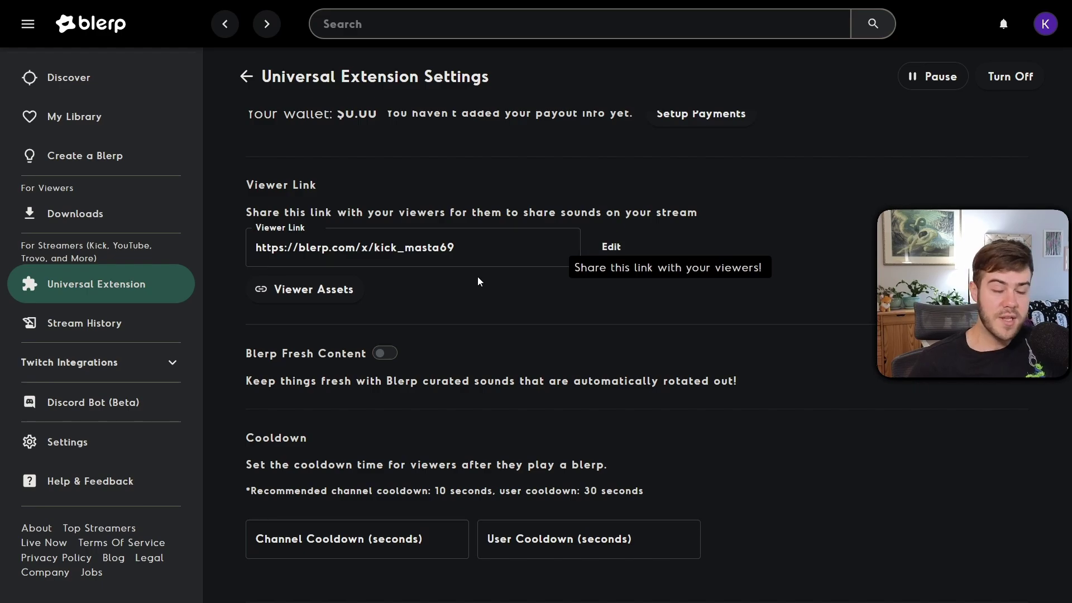
scroll(528, 282, down, 1)
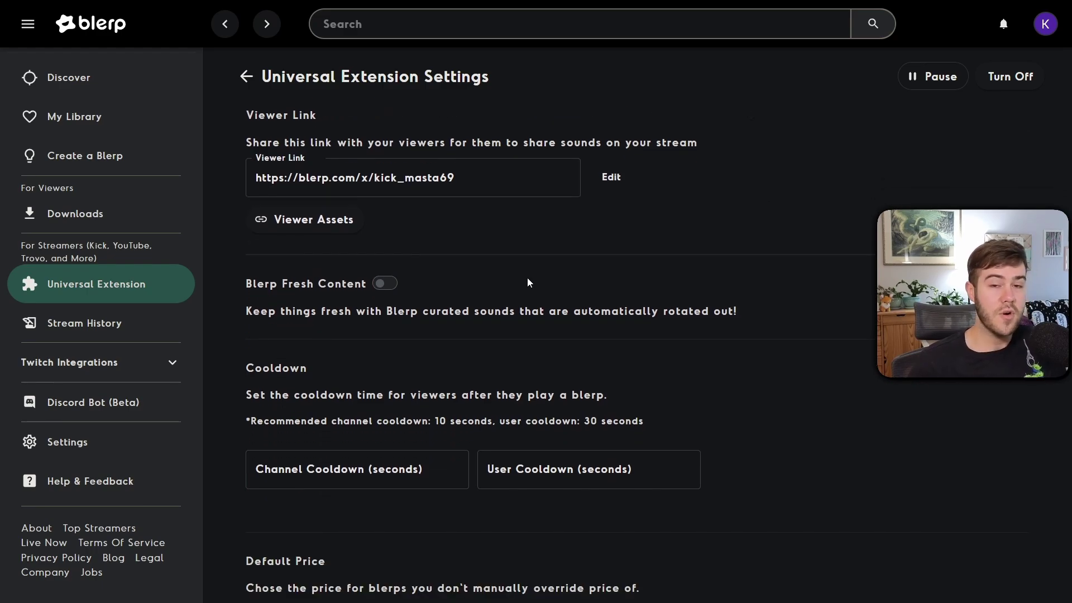
scroll(528, 282, down, 1)
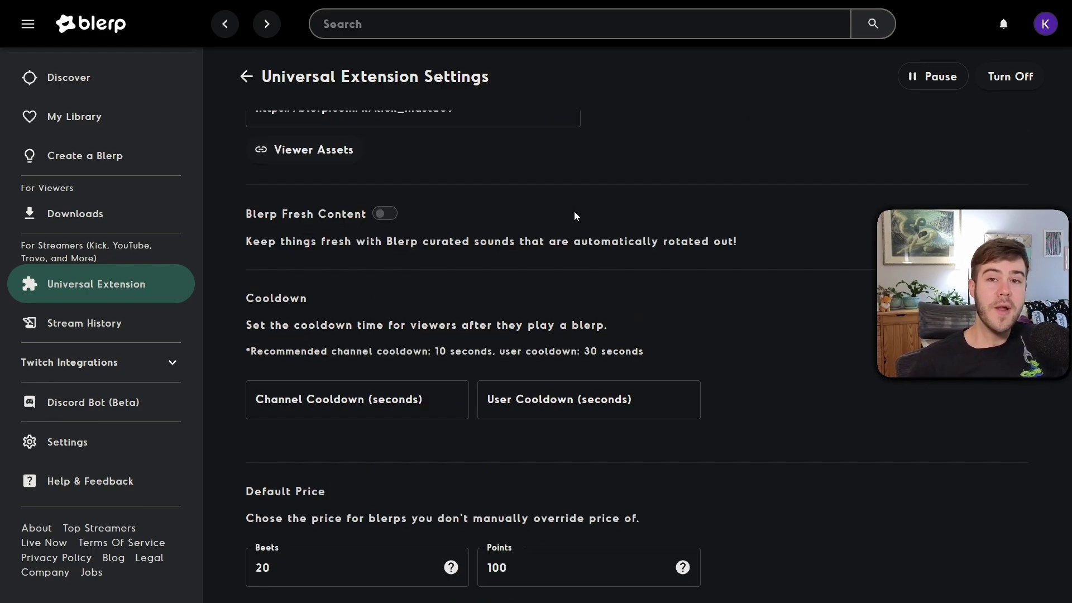
click(382, 221)
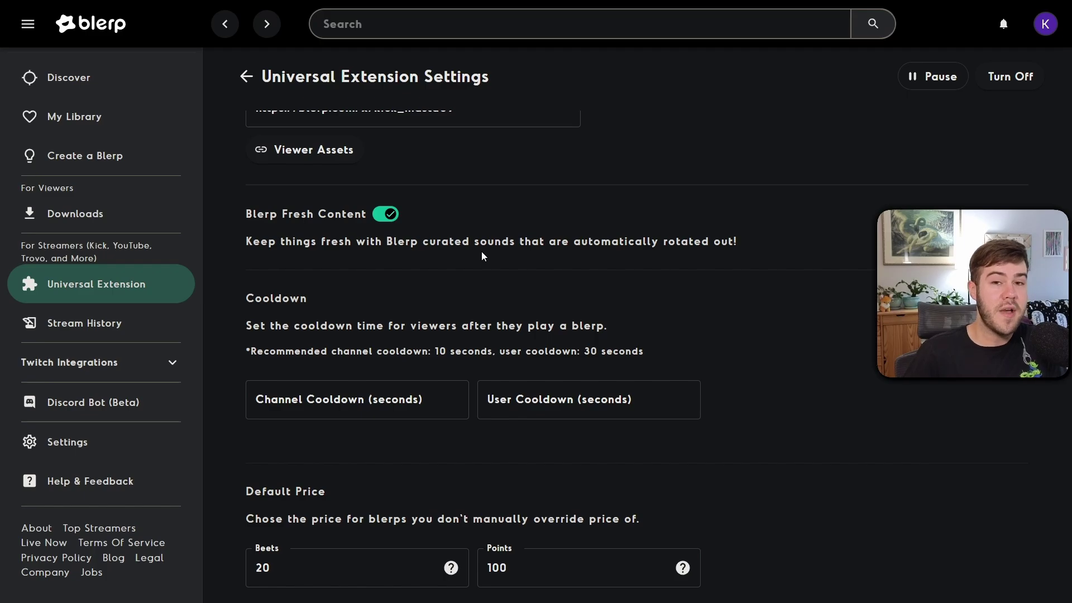
scroll(485, 250, down, 2)
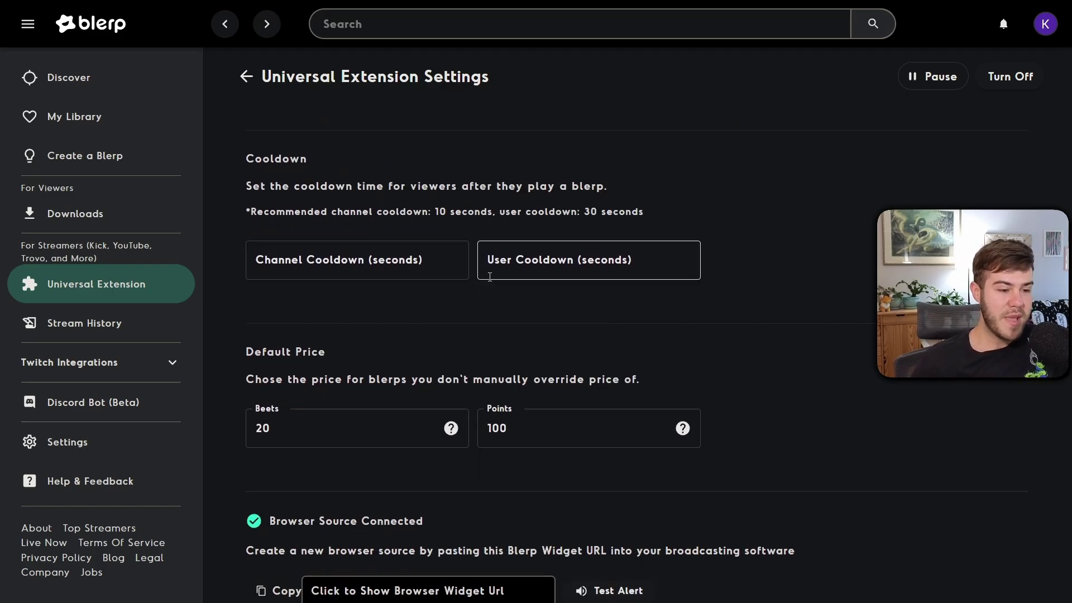
scroll(491, 263, down, 3)
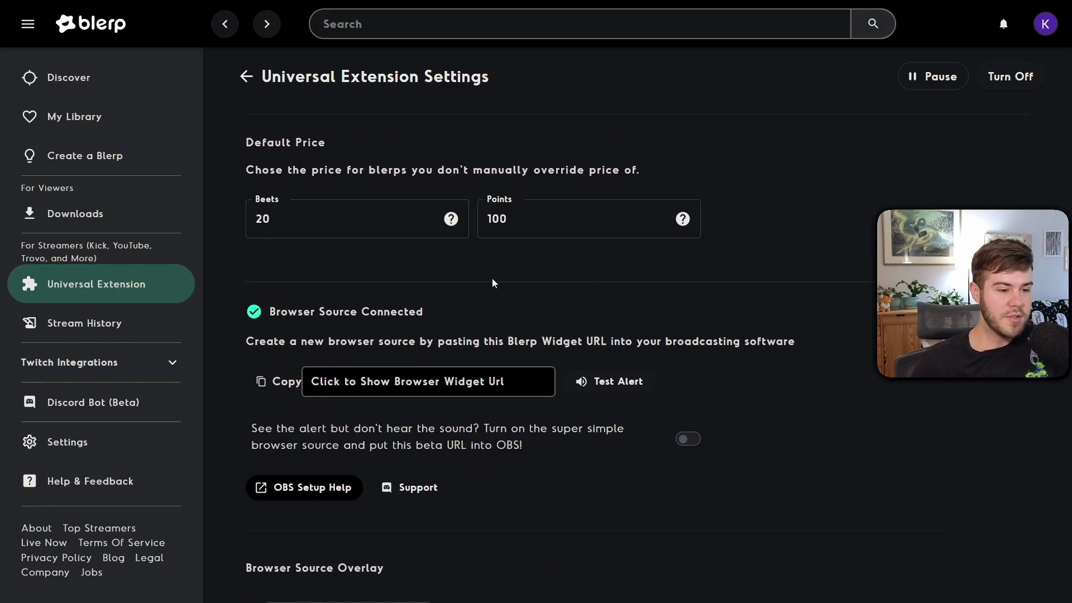
scroll(615, 260, down, 3)
scroll(616, 253, up, 1)
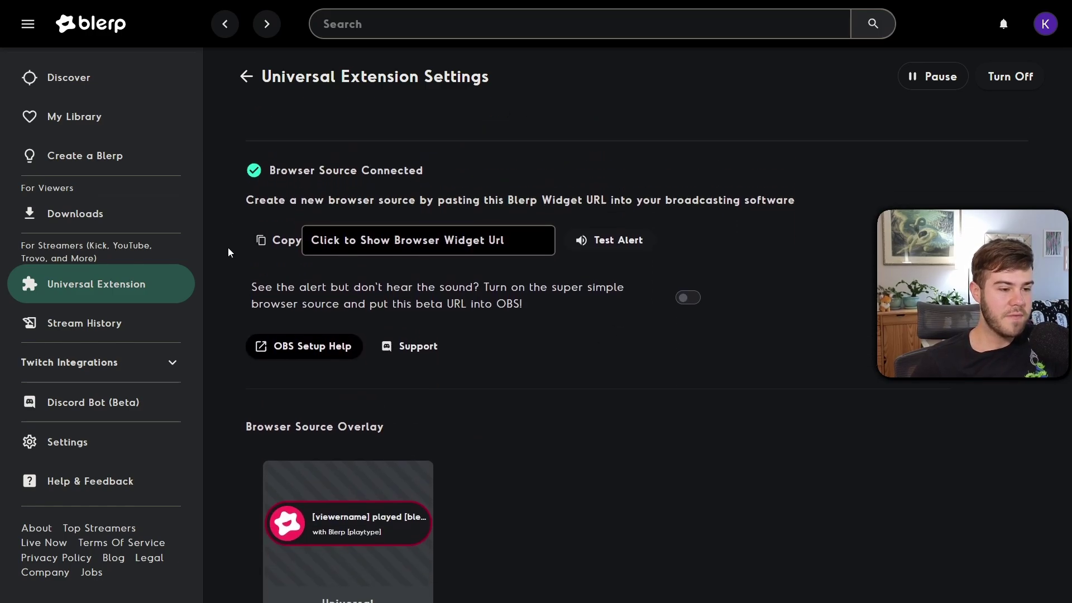
scroll(513, 258, down, 1)
scroll(516, 258, down, 3)
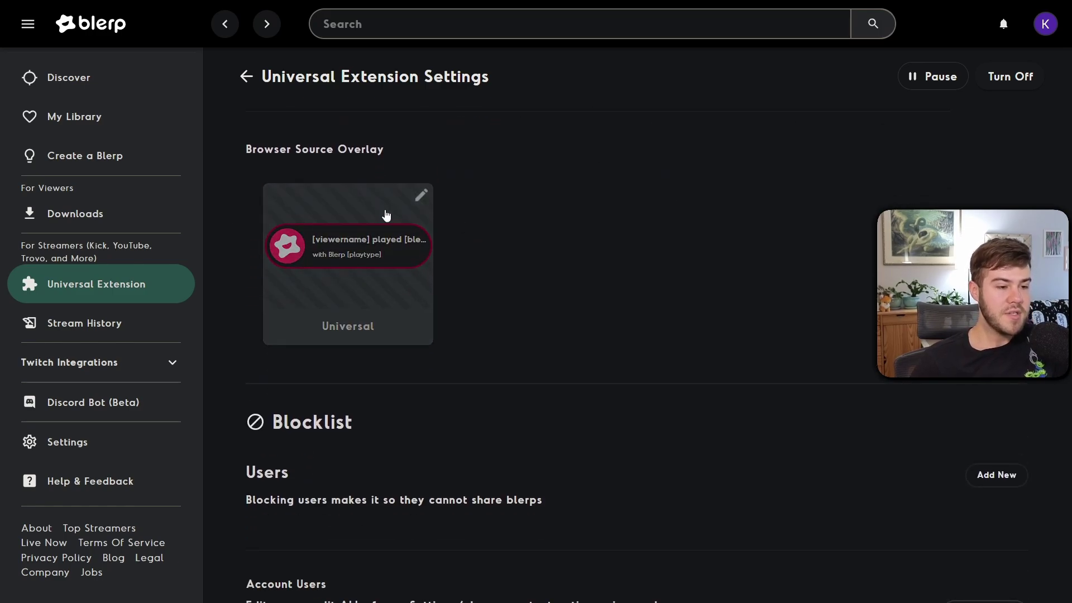
click(422, 197)
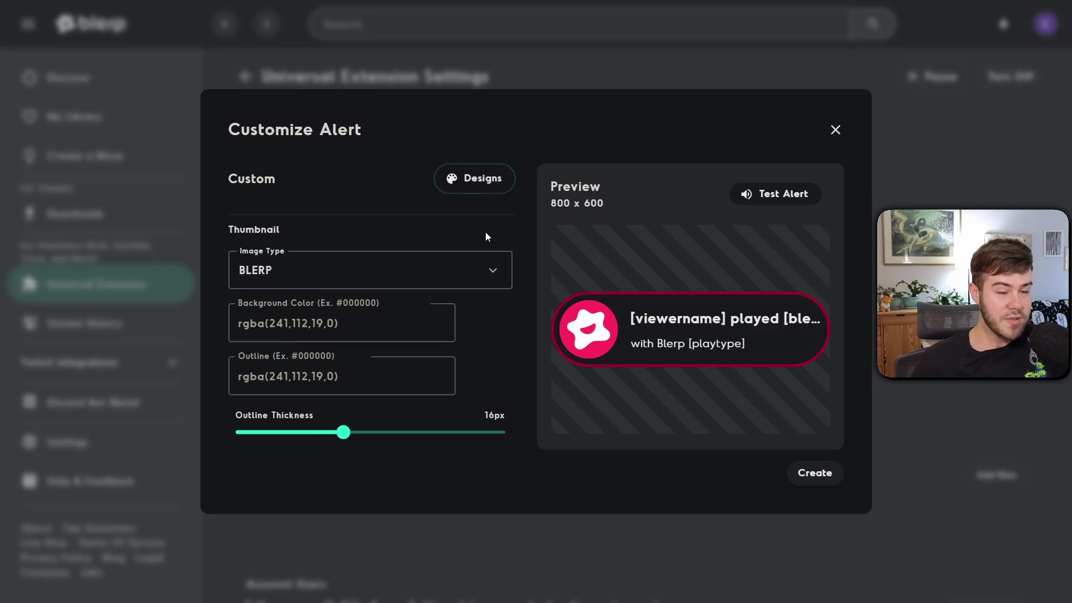
scroll(416, 279, down, 10)
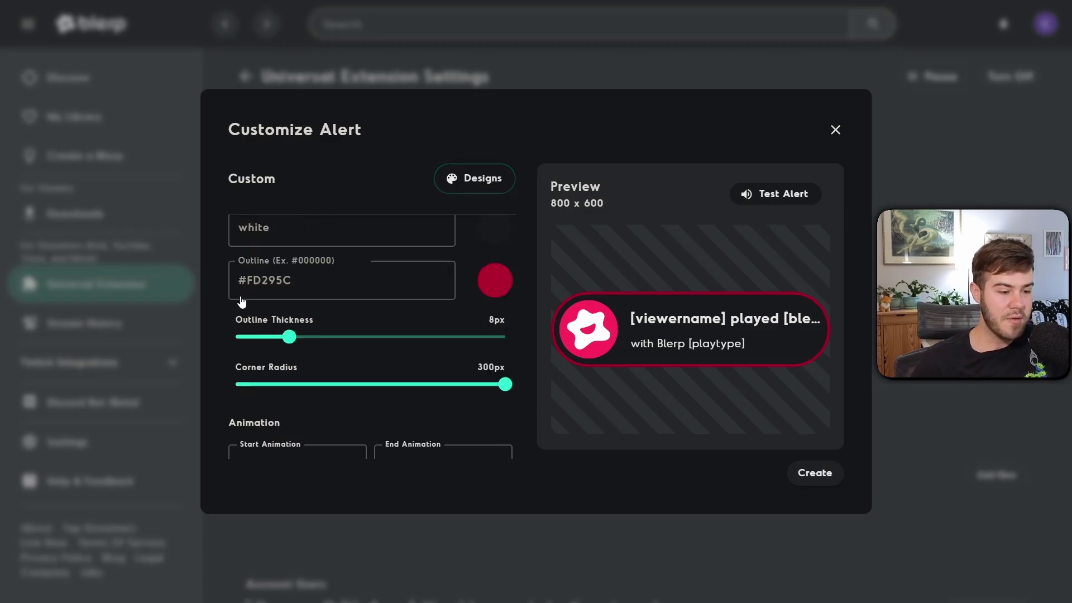
scroll(415, 307, down, 3)
click(475, 178)
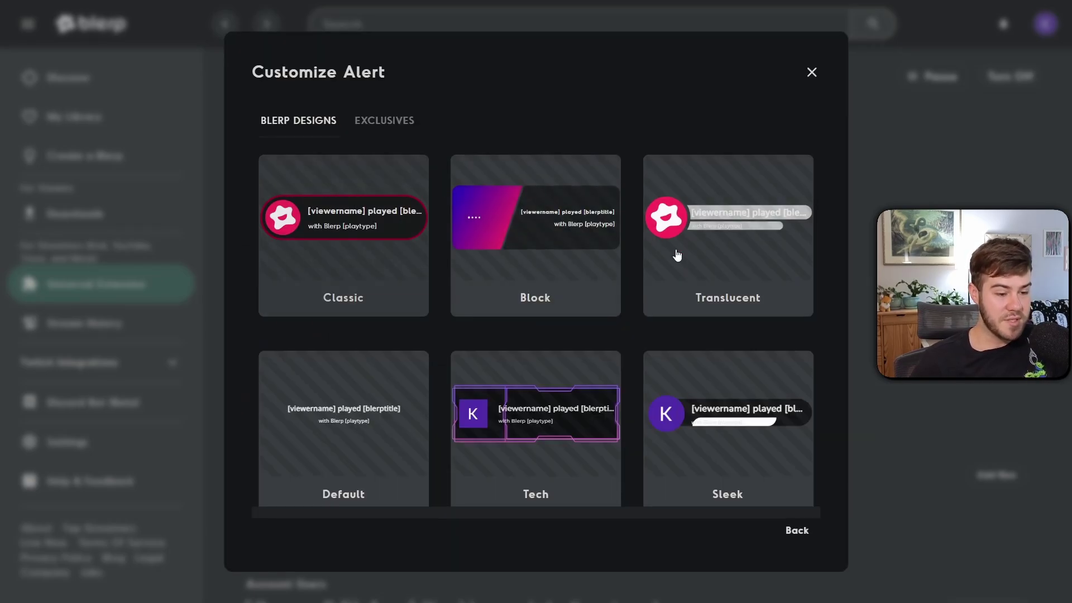
click(812, 73)
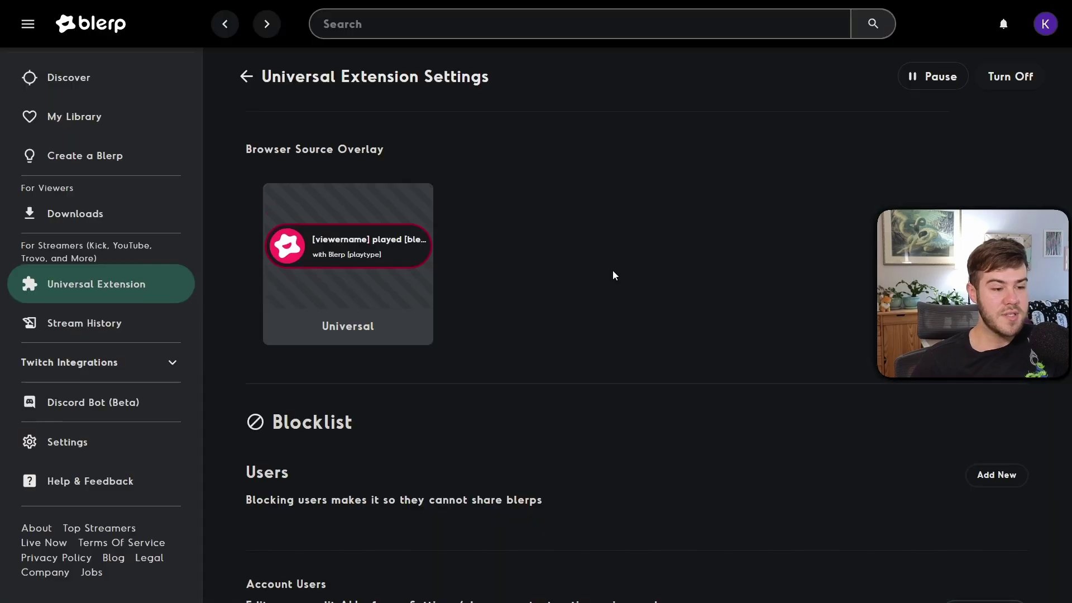
scroll(327, 233, down, 3)
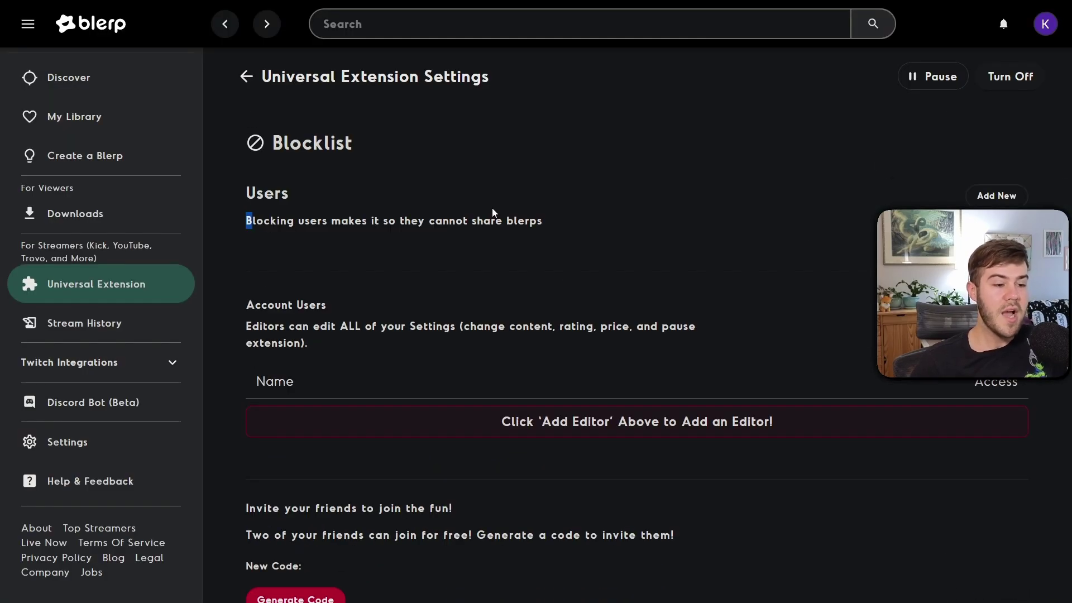
drag(492, 209, 568, 220)
click(557, 230)
scroll(516, 244, down, 1)
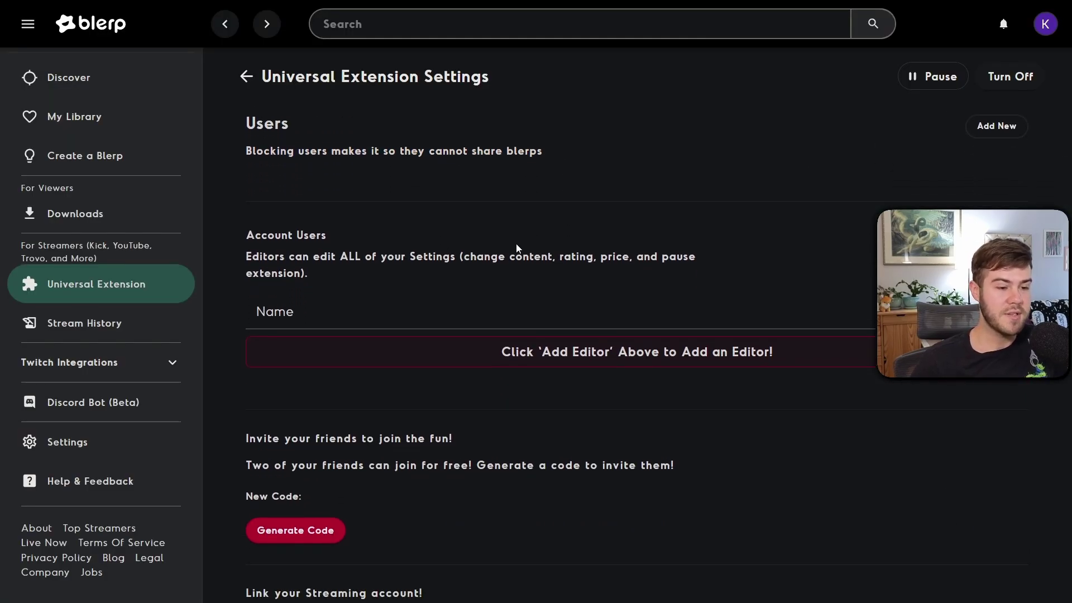
scroll(567, 235, down, 7)
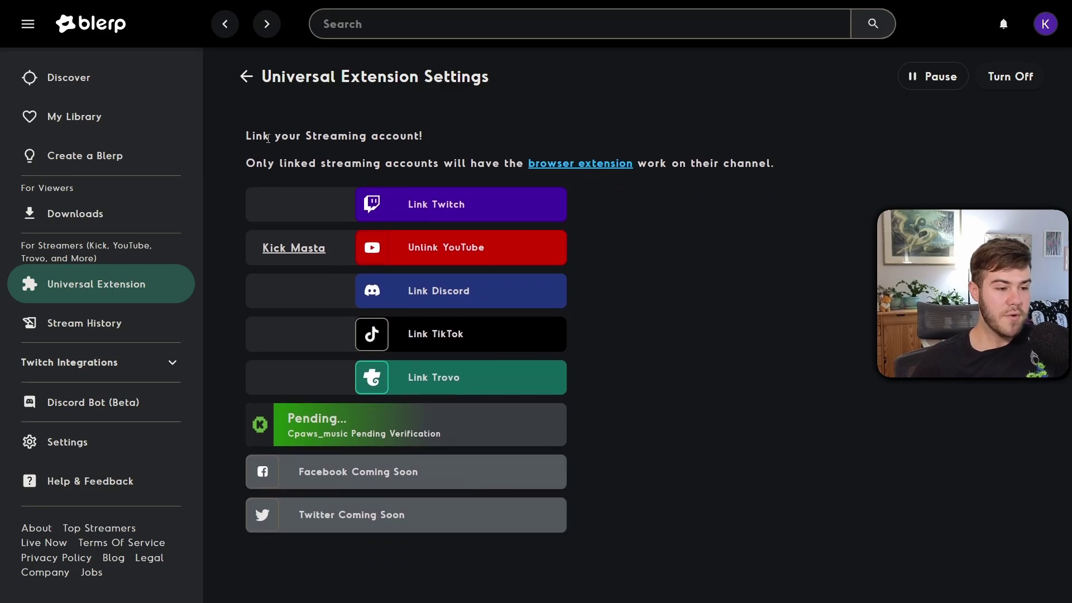
drag(245, 136, 422, 134)
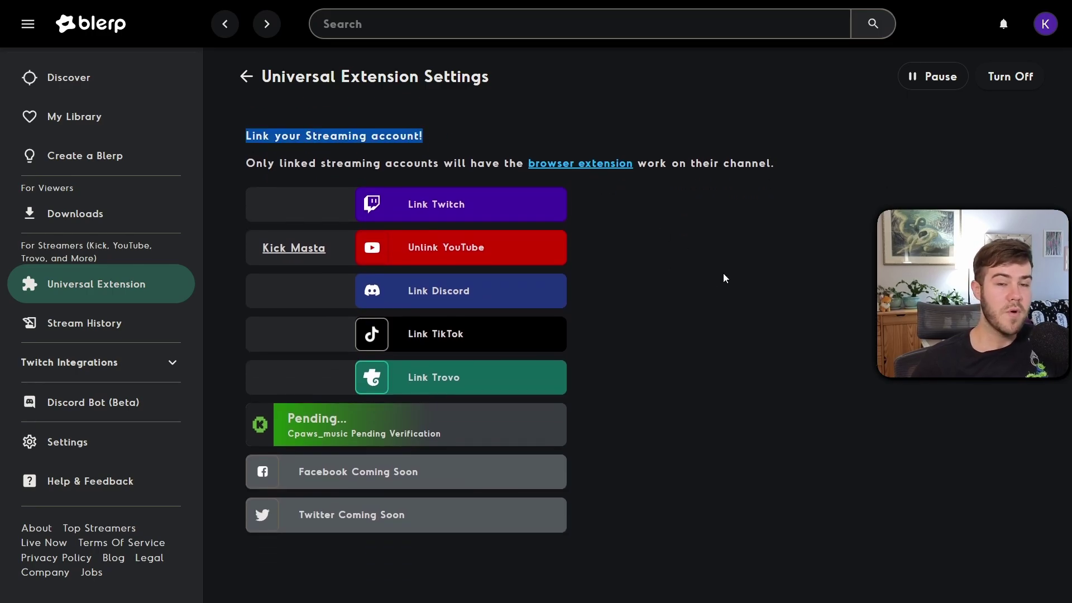
scroll(757, 511, up, 12)
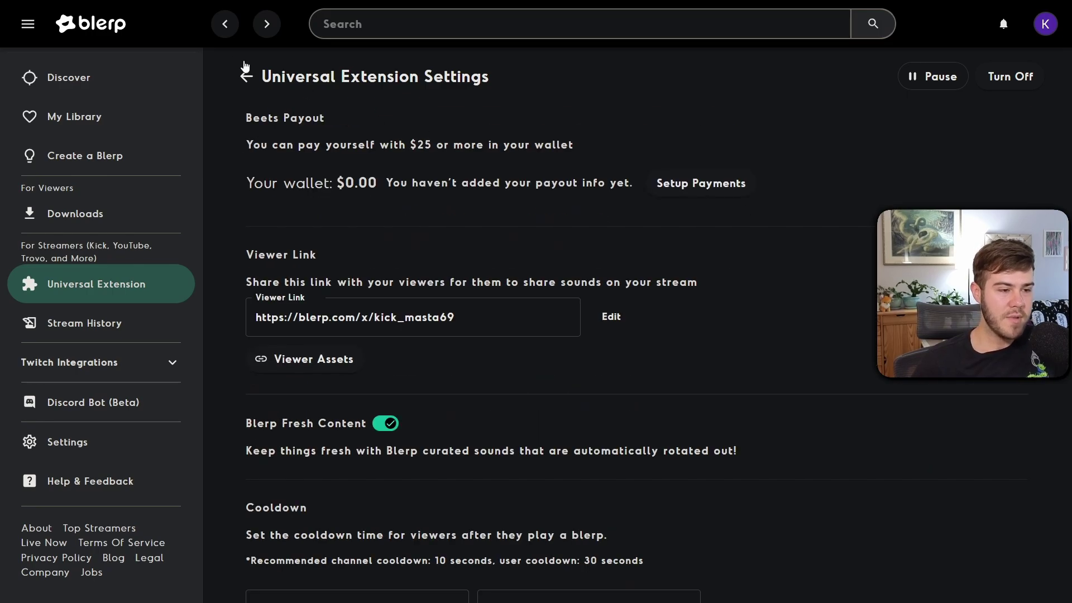
Back on the dashboard, preview the Nya sound and keep it from its options menu.
click(246, 79)
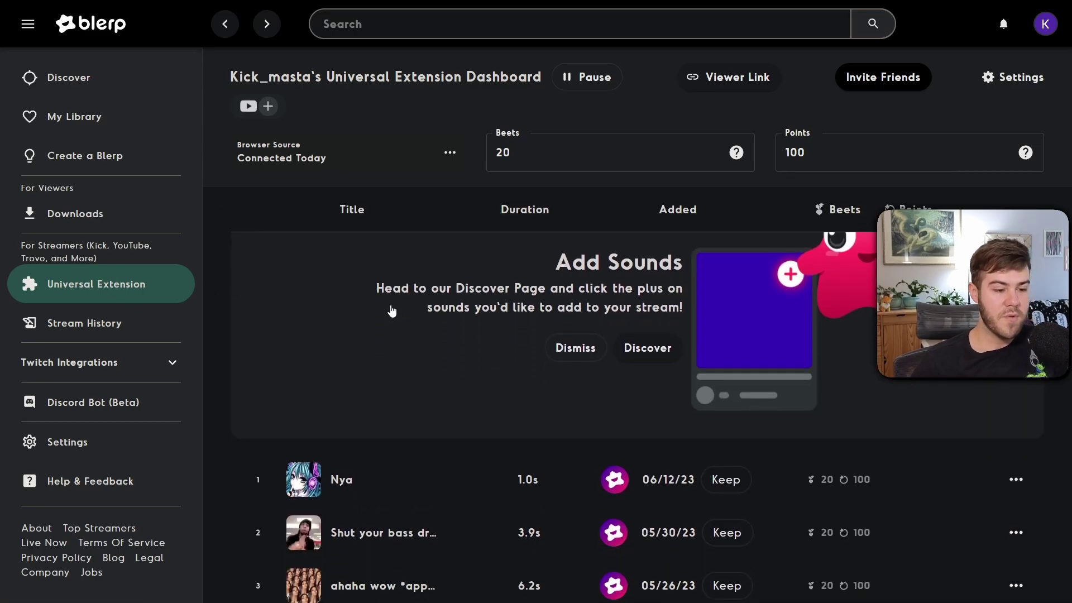
scroll(385, 290, down, 3)
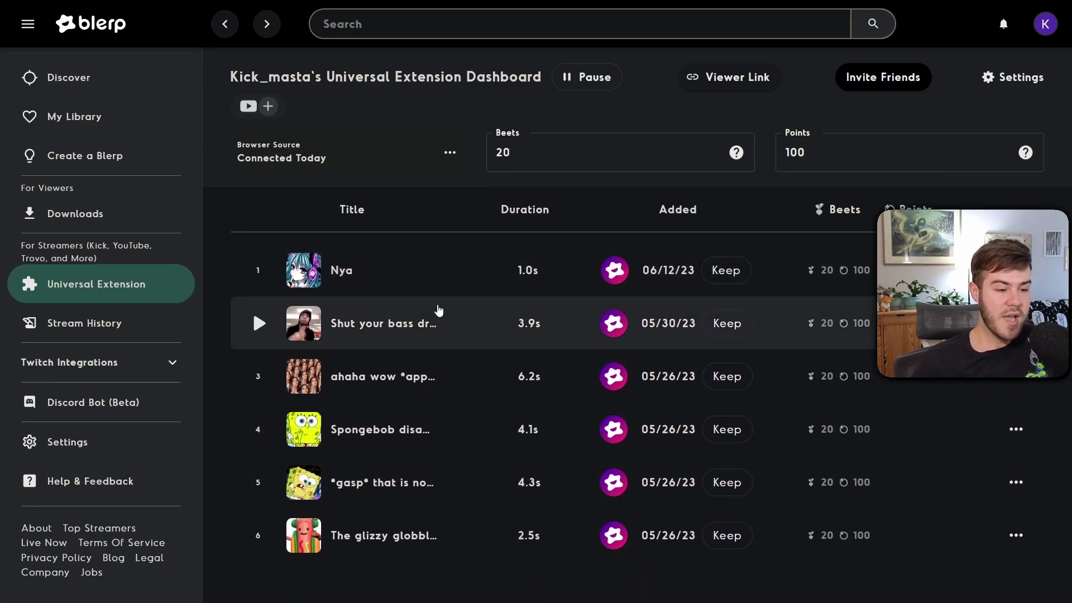
scroll(387, 464, down, 1)
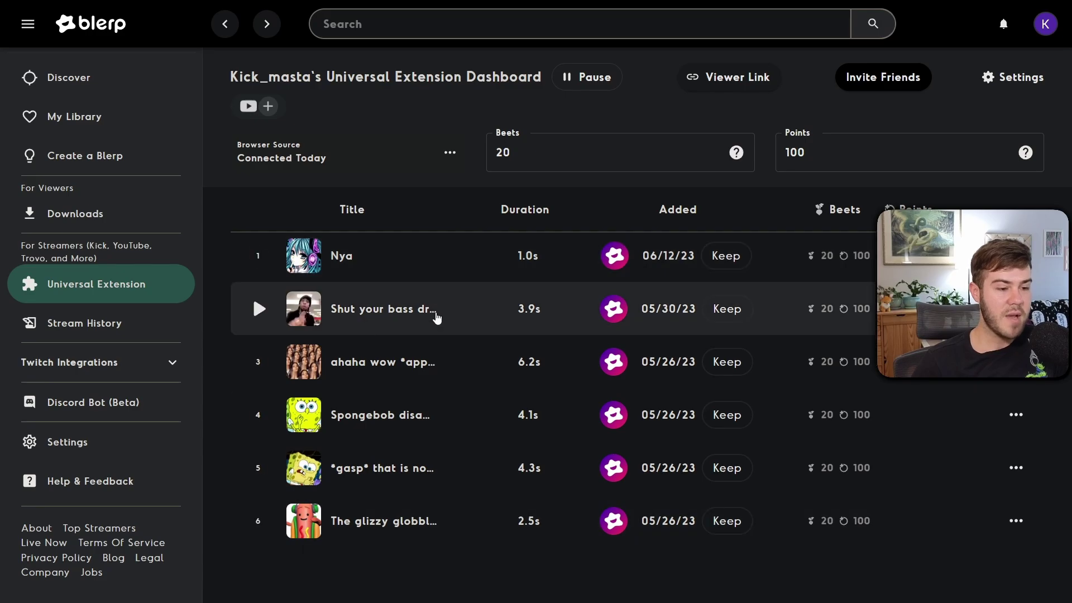
scroll(408, 324, up, 1)
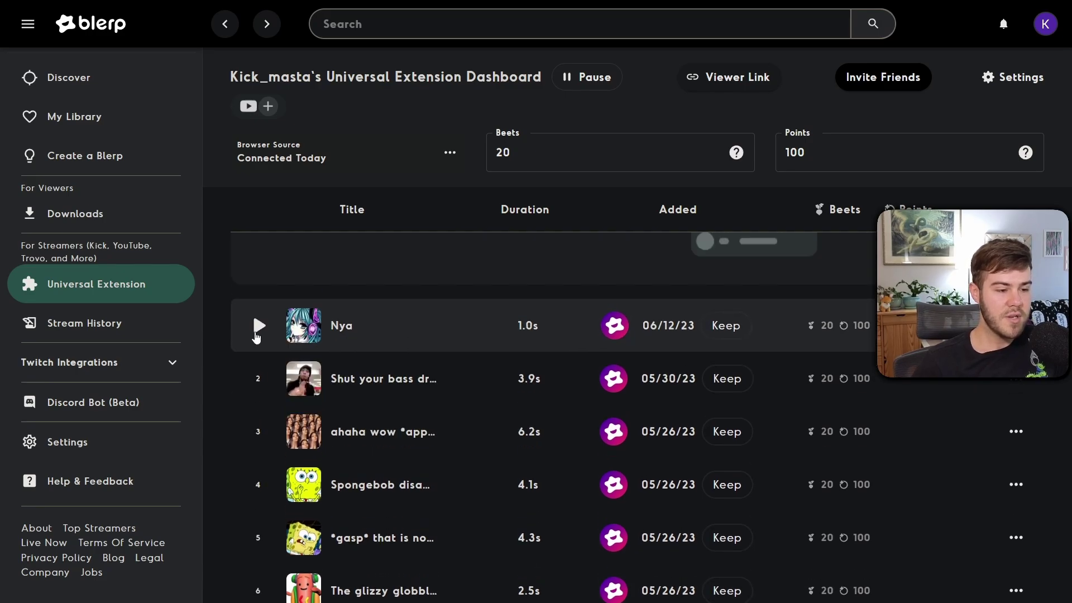
click(260, 327)
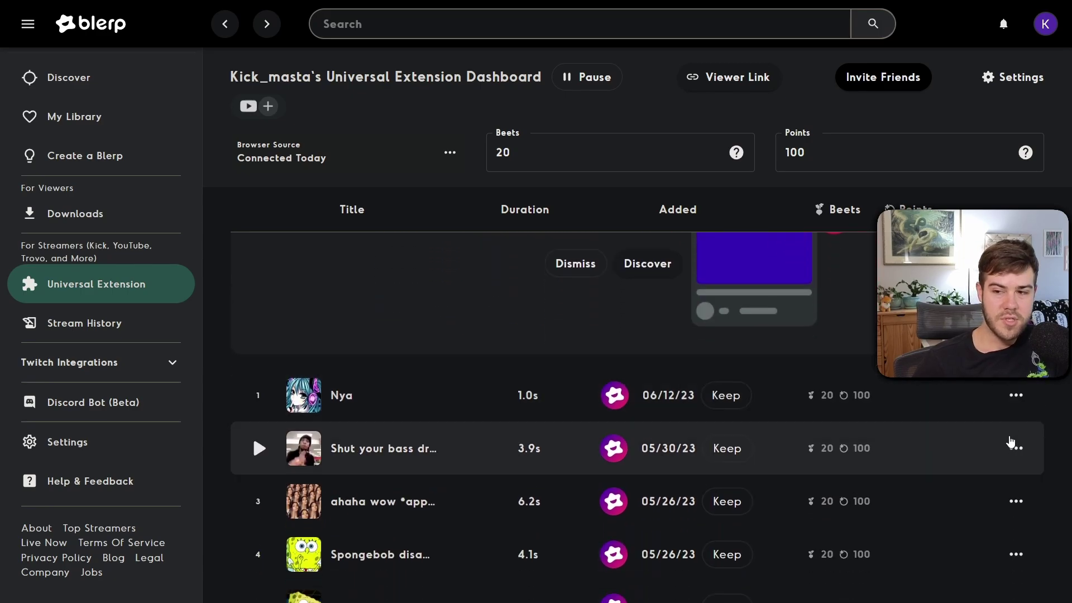
click(1016, 397)
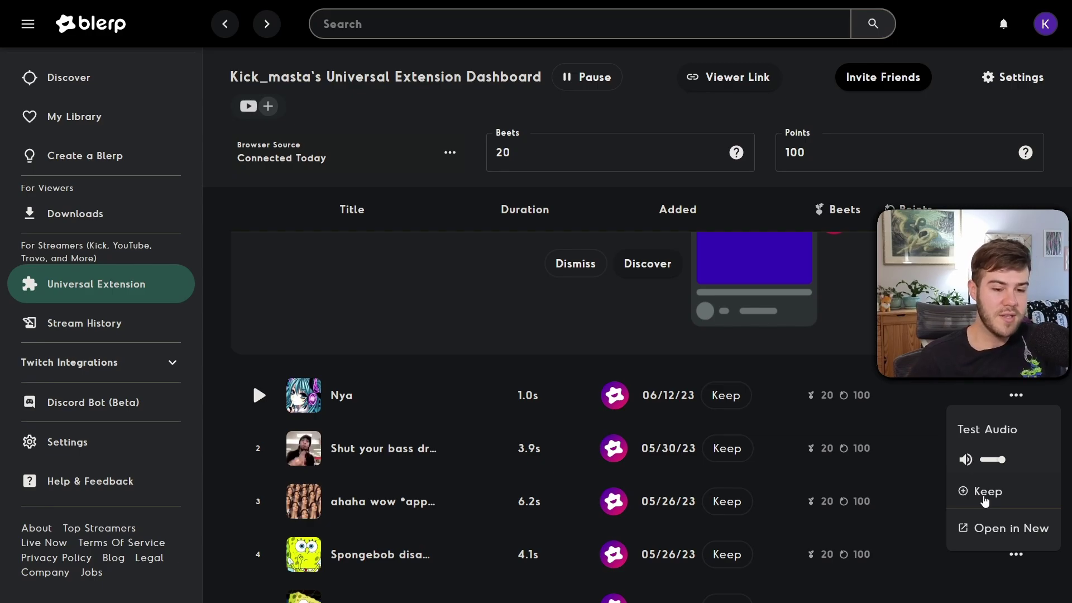
click(986, 494)
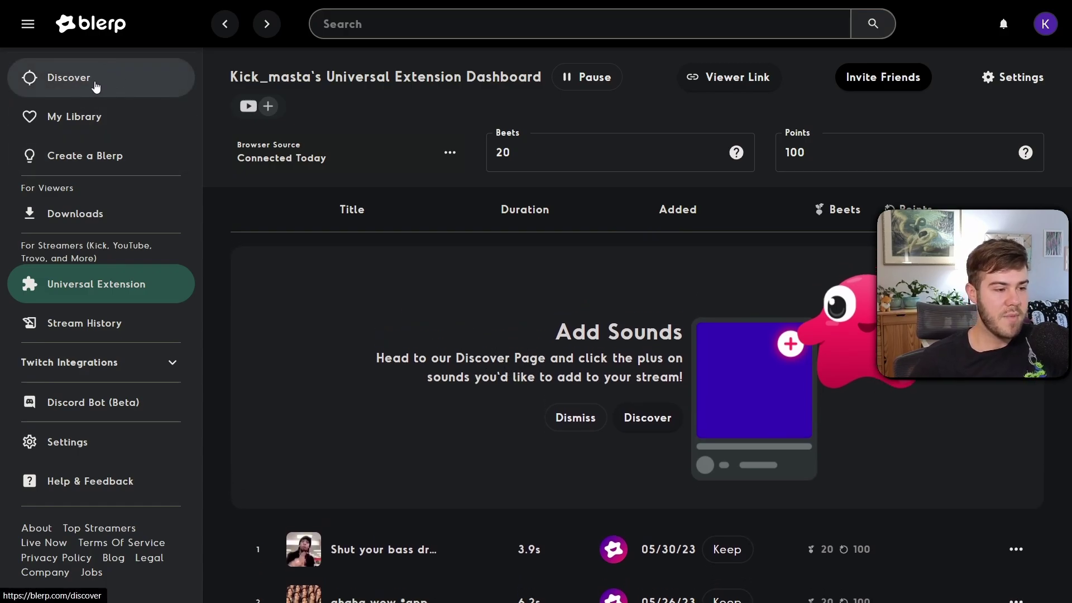
On the Discover page, preview the Bonk sound and add it to the Universal Extension.
click(119, 90)
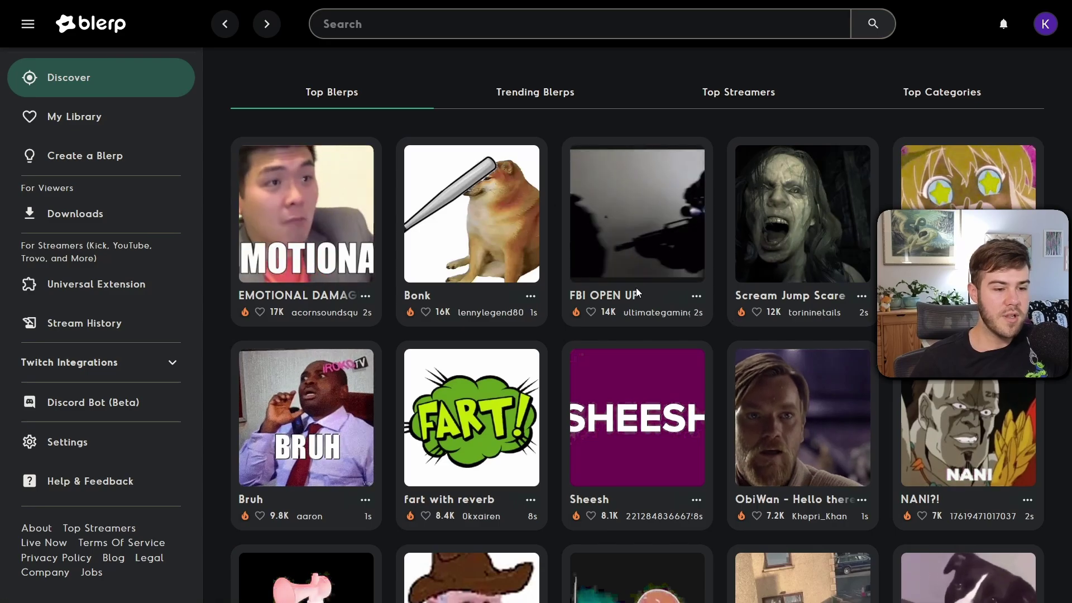
scroll(562, 333, down, 10)
scroll(561, 333, up, 10)
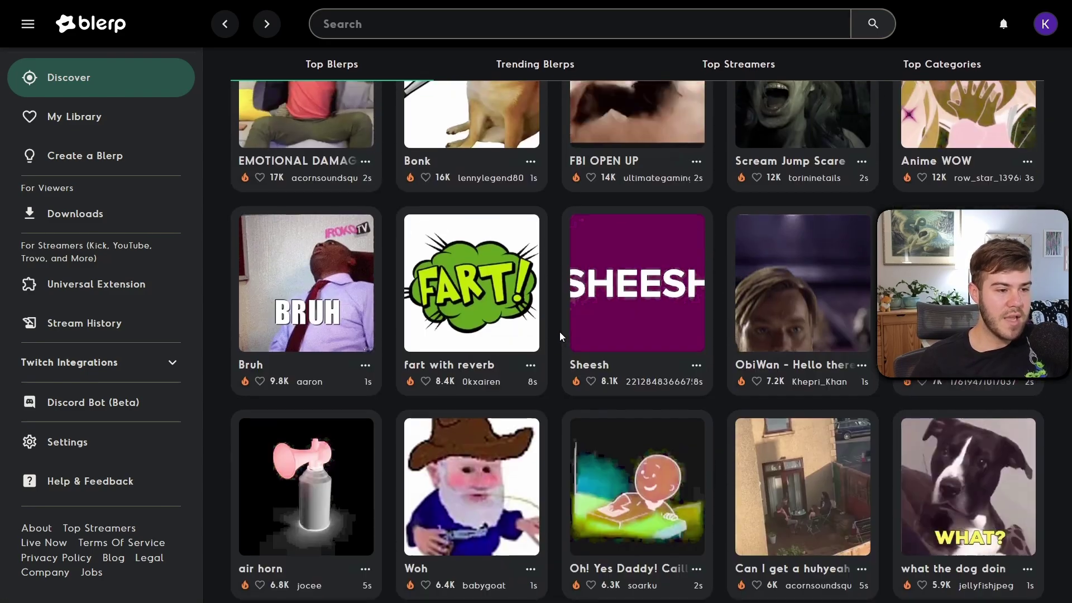
click(389, 26)
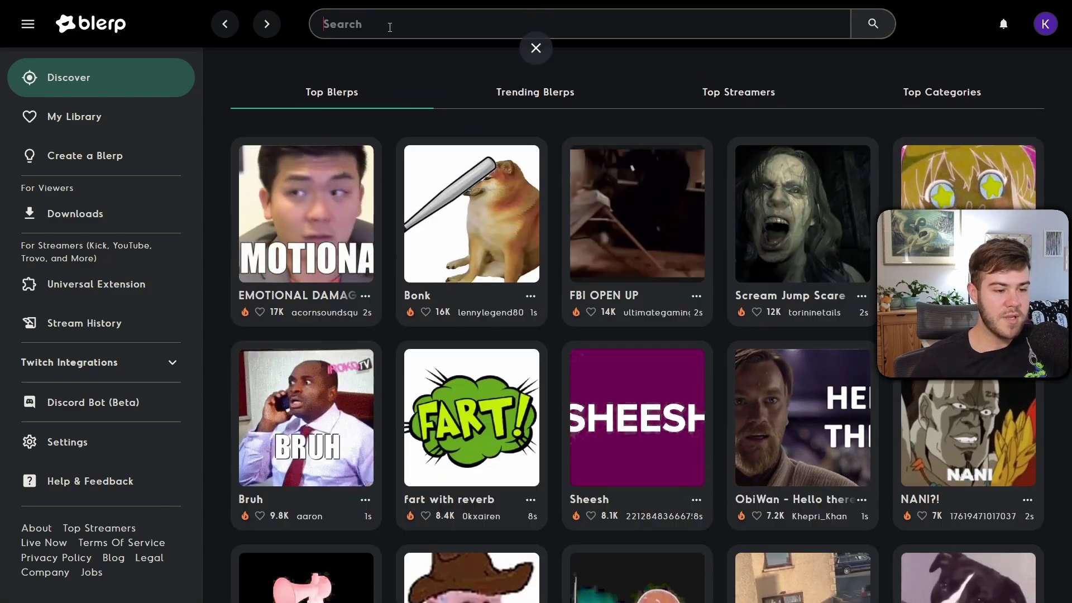
mouse_move(471, 222)
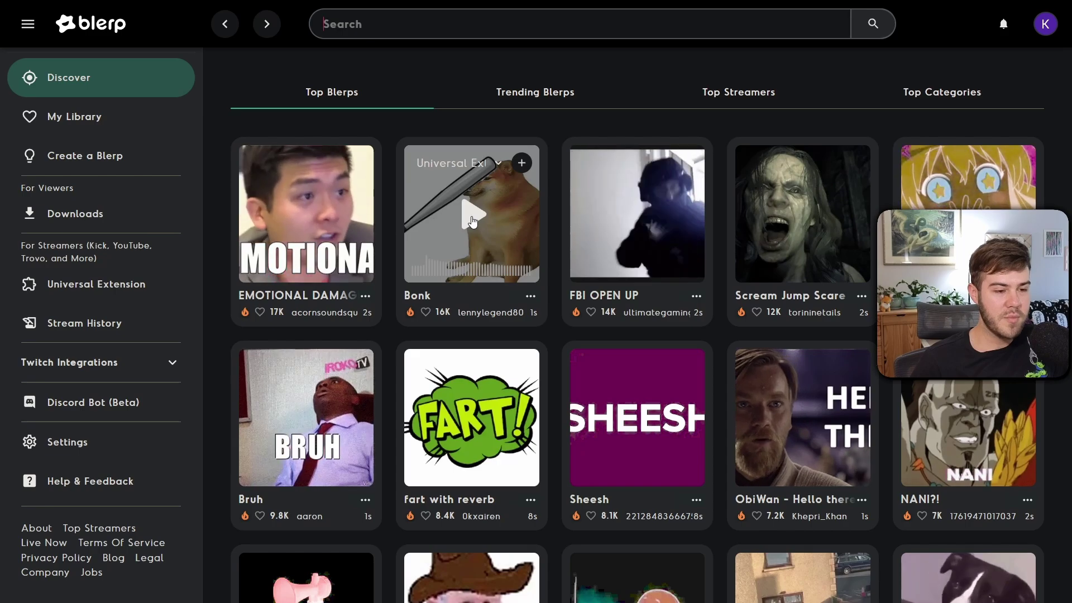
click(479, 217)
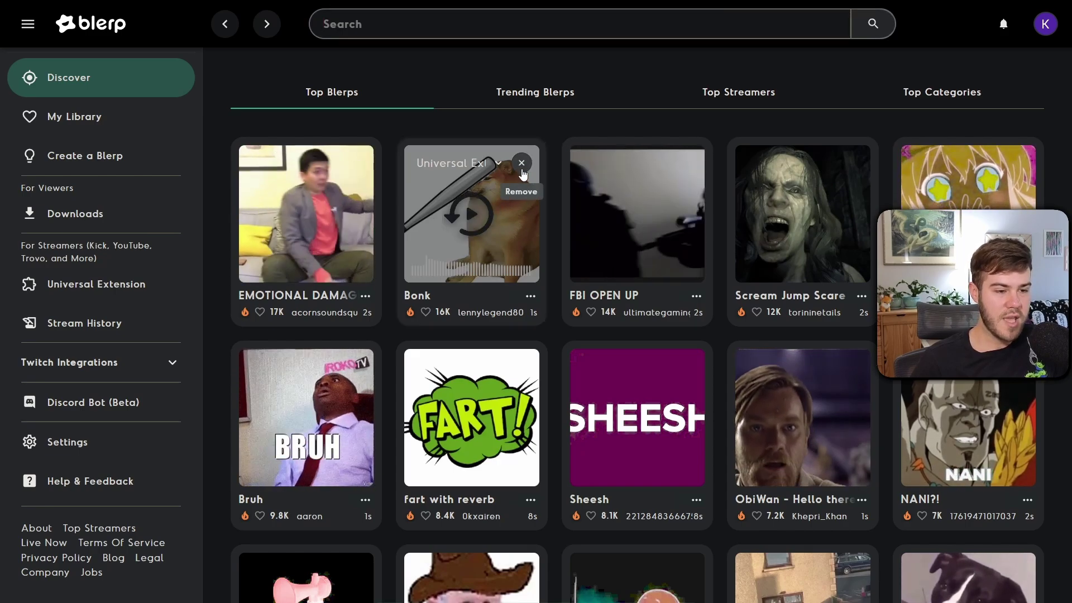
click(521, 164)
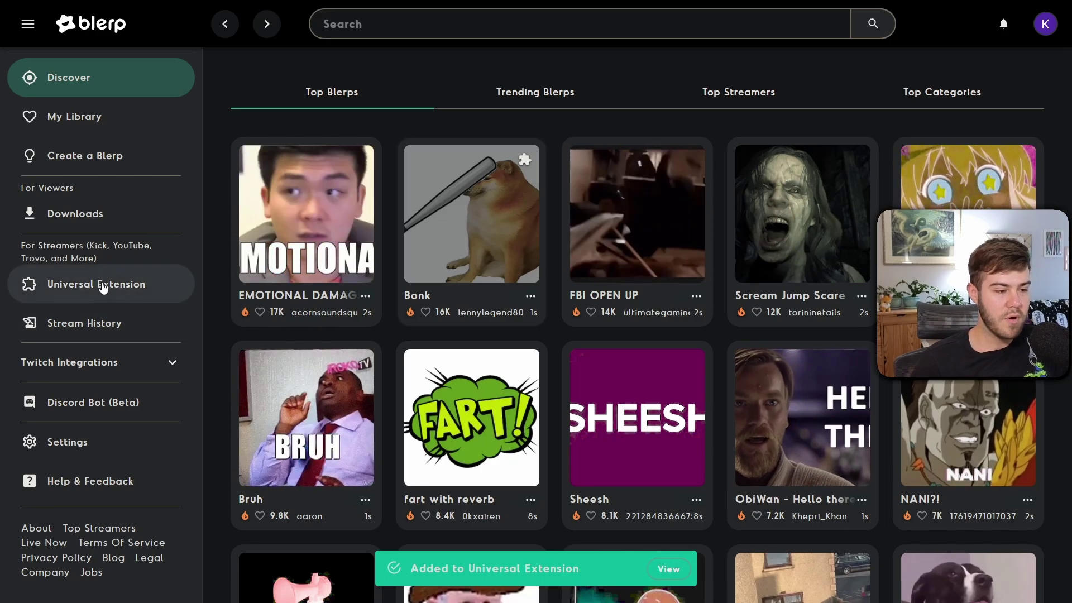
click(96, 285)
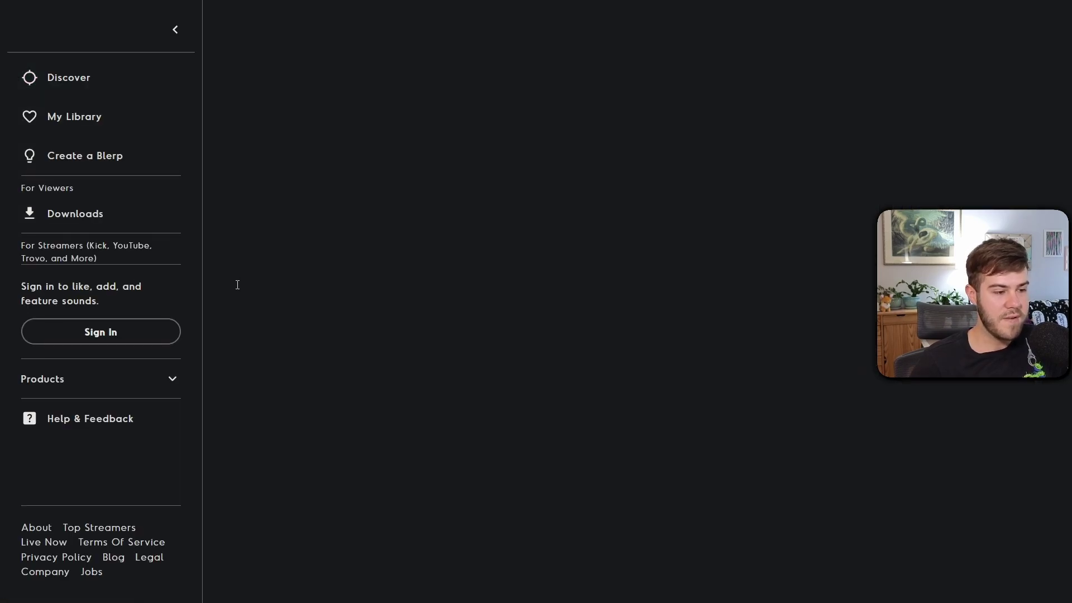
Check that Bonk and Nya are in the dashboard sound list, then bring up Viewer Link.
scroll(469, 358, down, 1)
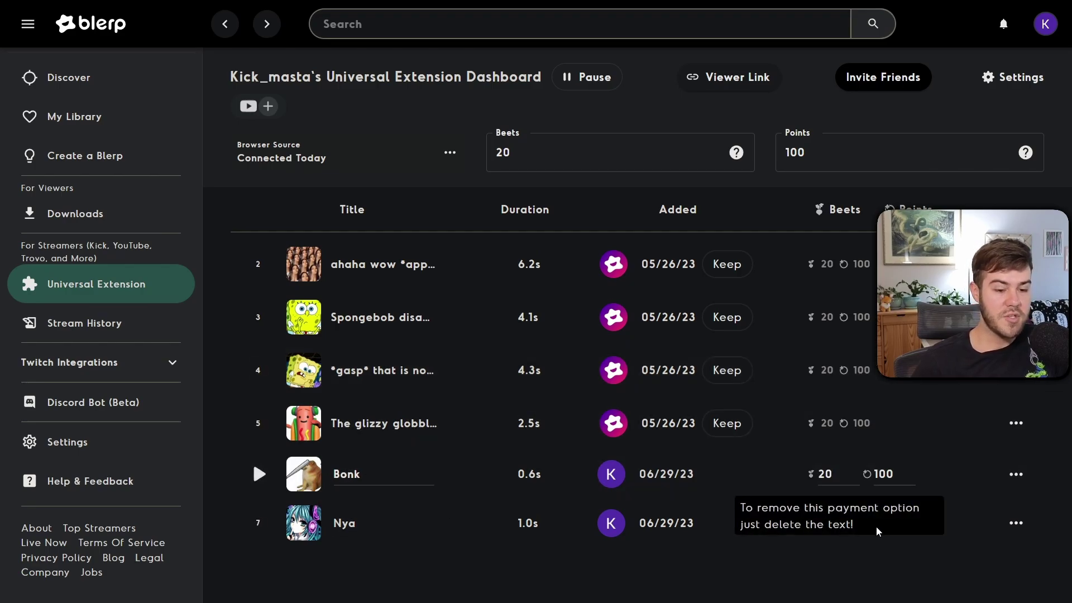
scroll(880, 529, up, 5)
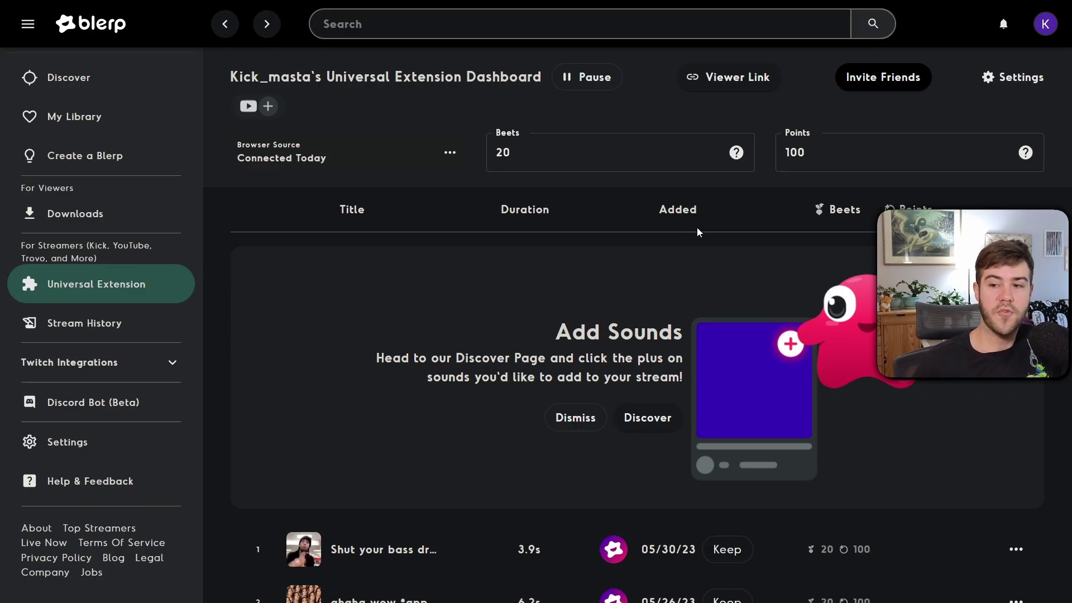
click(737, 89)
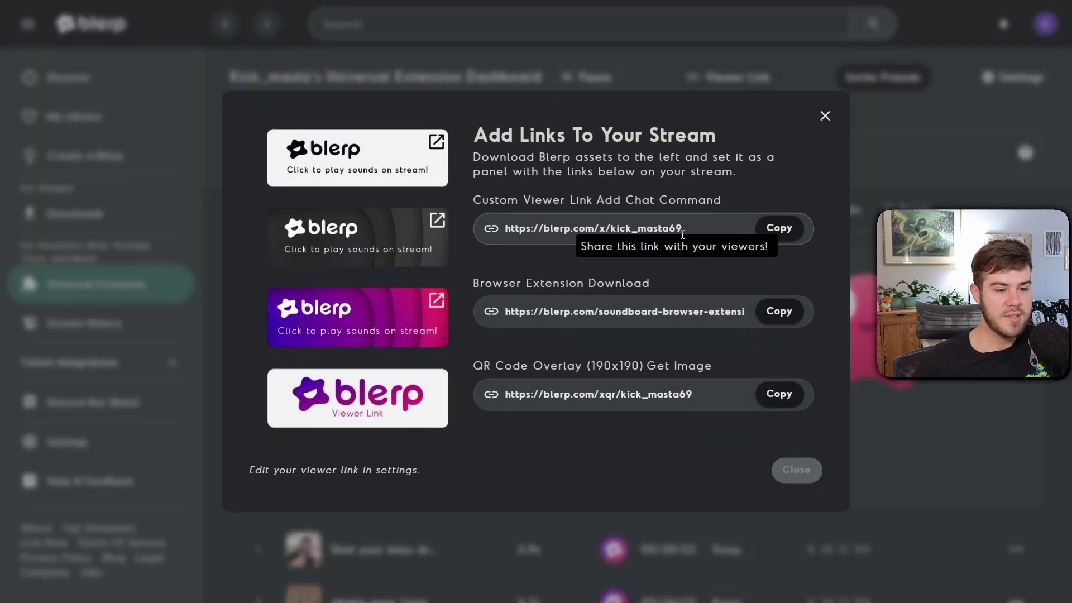
Copy the Browser Extension Download URL from the Add Links To Your Stream dialog.
click(723, 231)
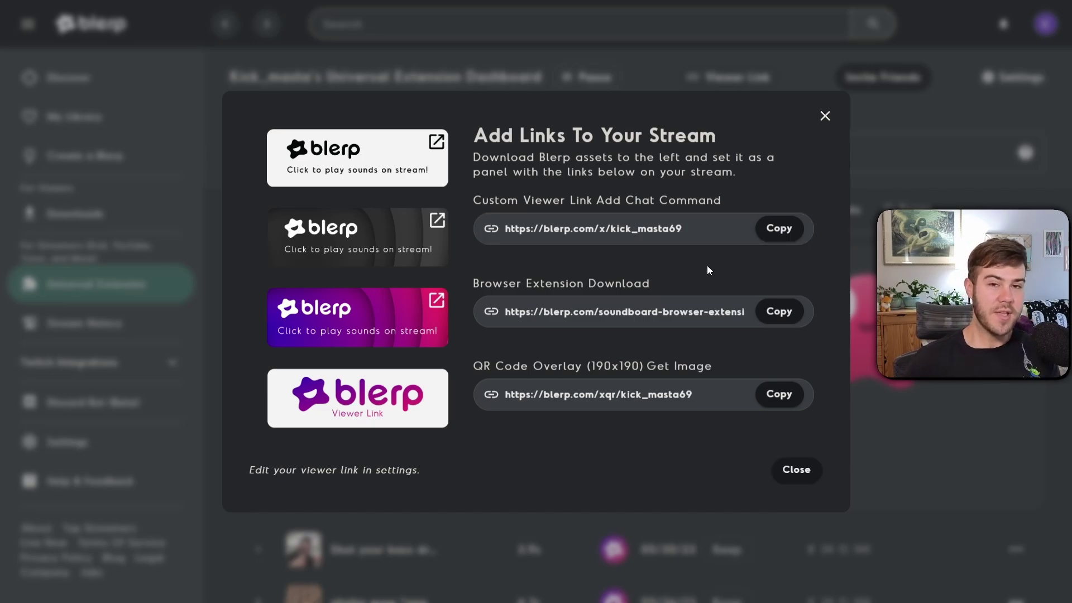
click(781, 313)
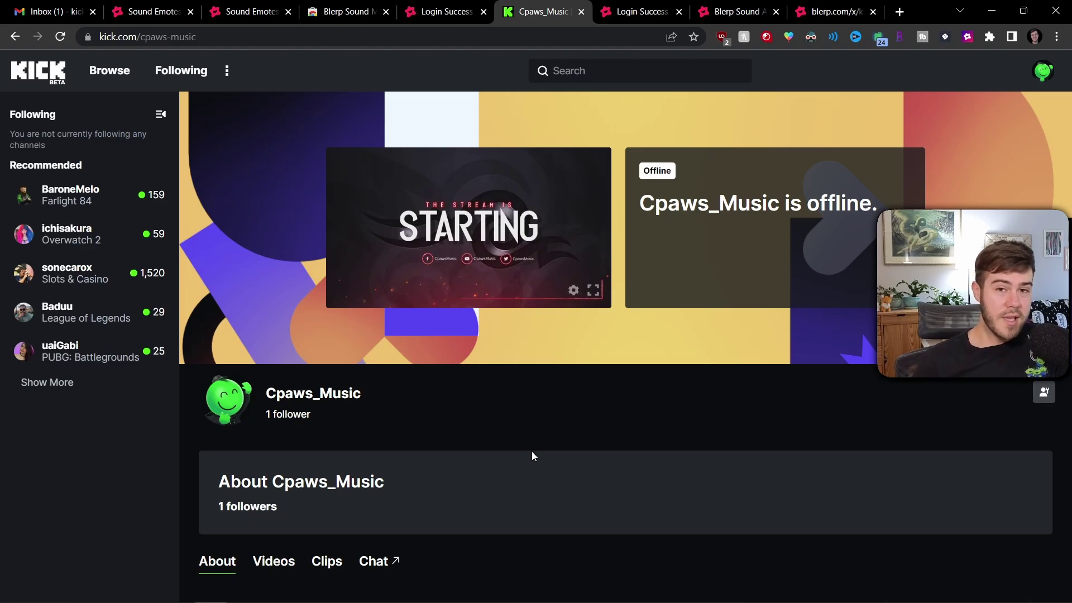
Open the Kick channel chat and briefly check the Blerp extension popup.
scroll(501, 399, down, 3)
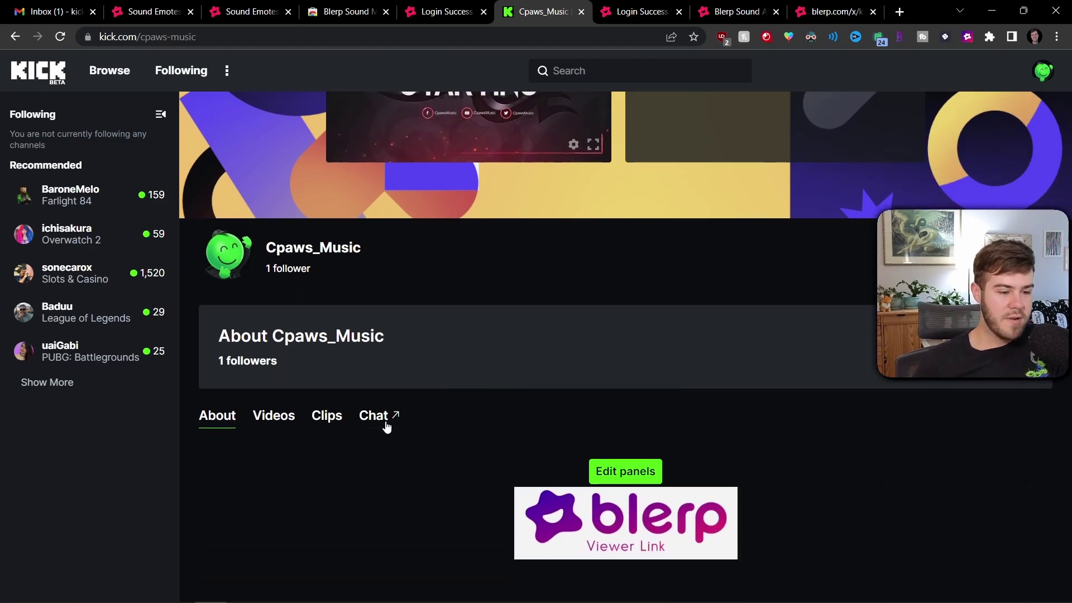
click(381, 425)
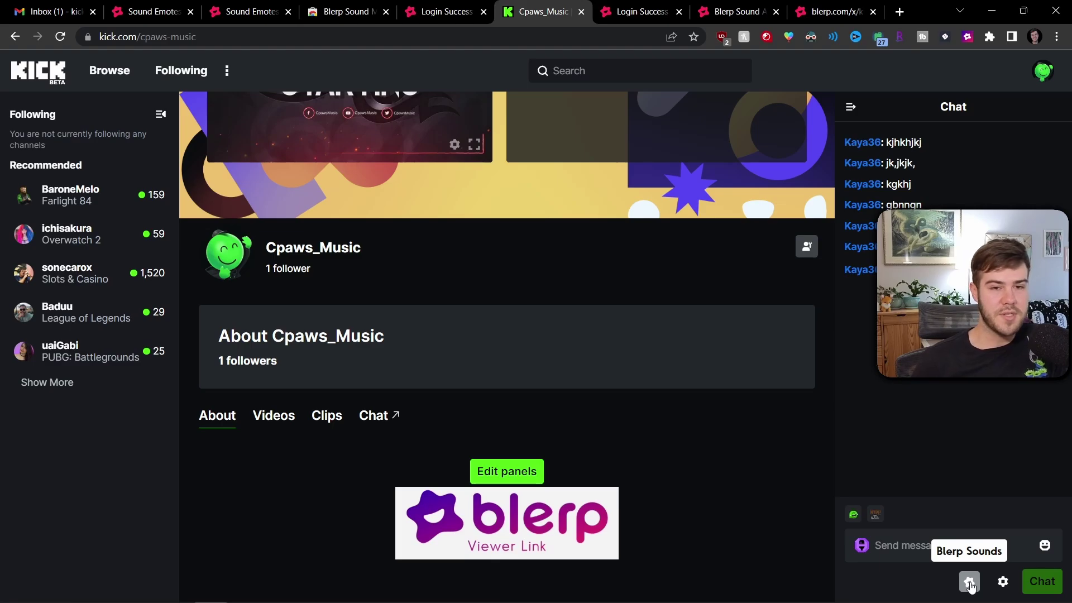
click(968, 38)
click(967, 37)
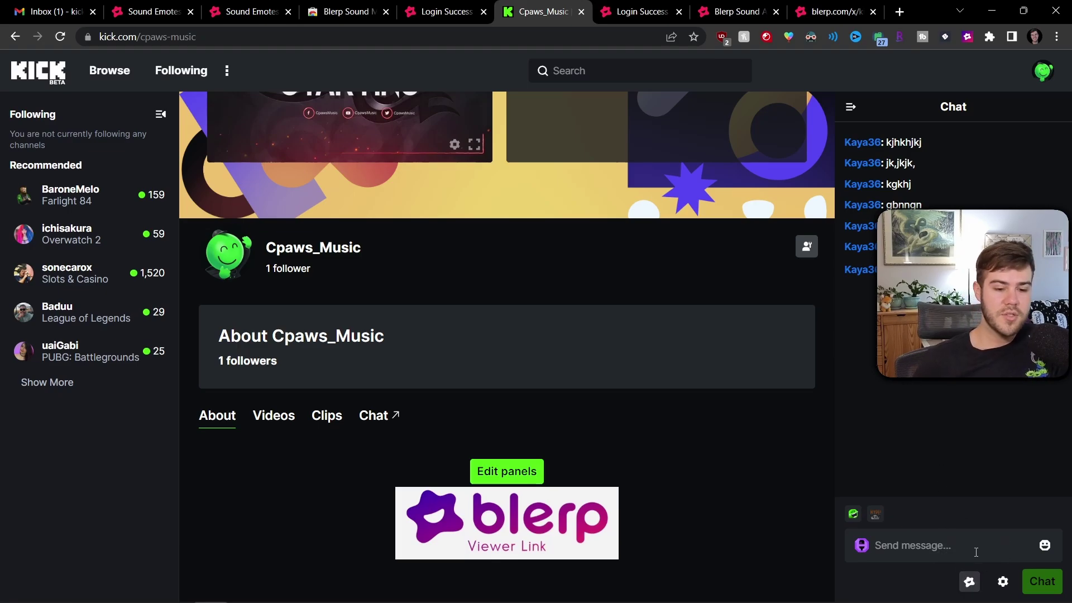
Open Blerp sounds in the Kick chat and highlight its 'Blerp not enabled' message.
click(970, 584)
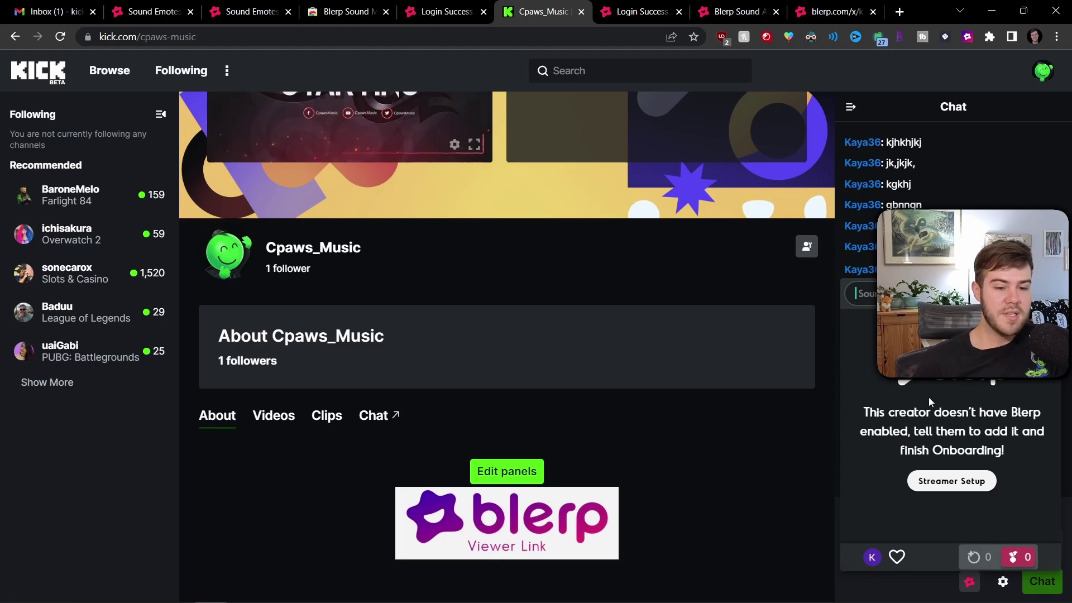
drag(863, 412, 1018, 458)
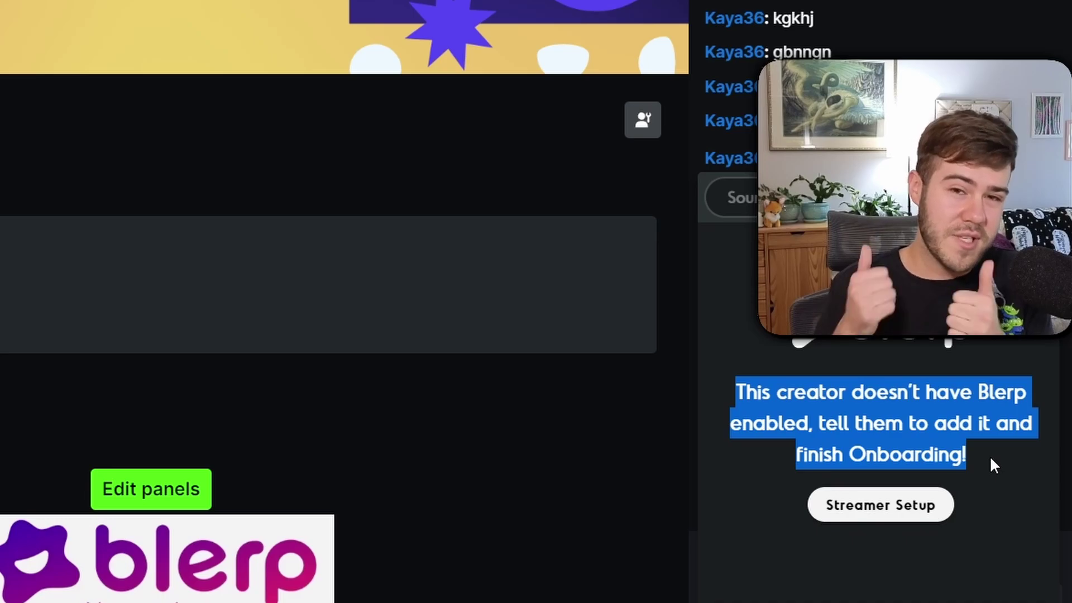
click(837, 413)
drag(734, 392, 885, 424)
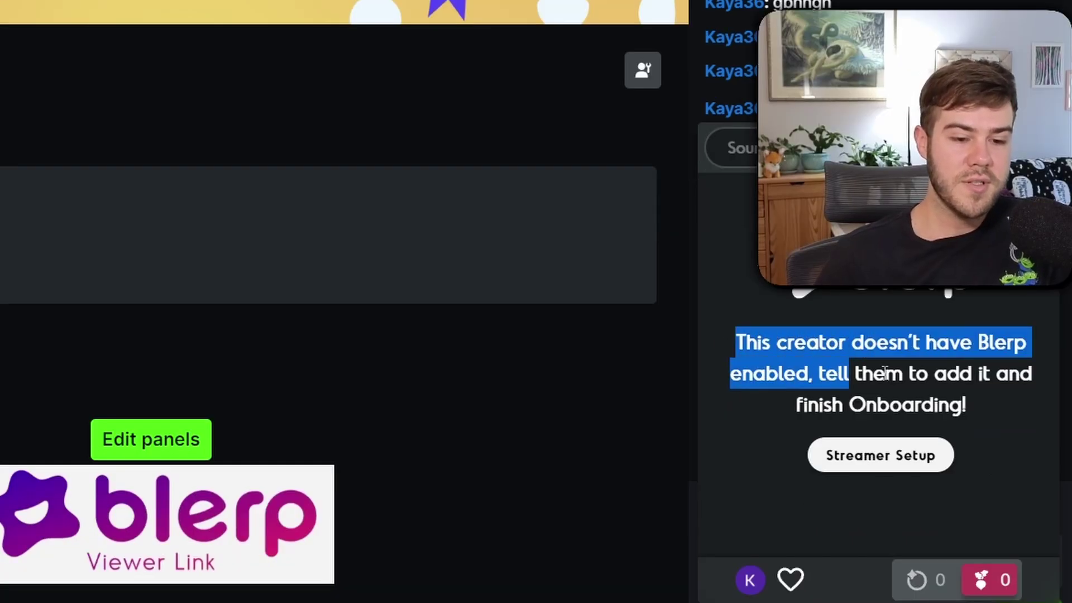
drag(885, 373, 985, 401)
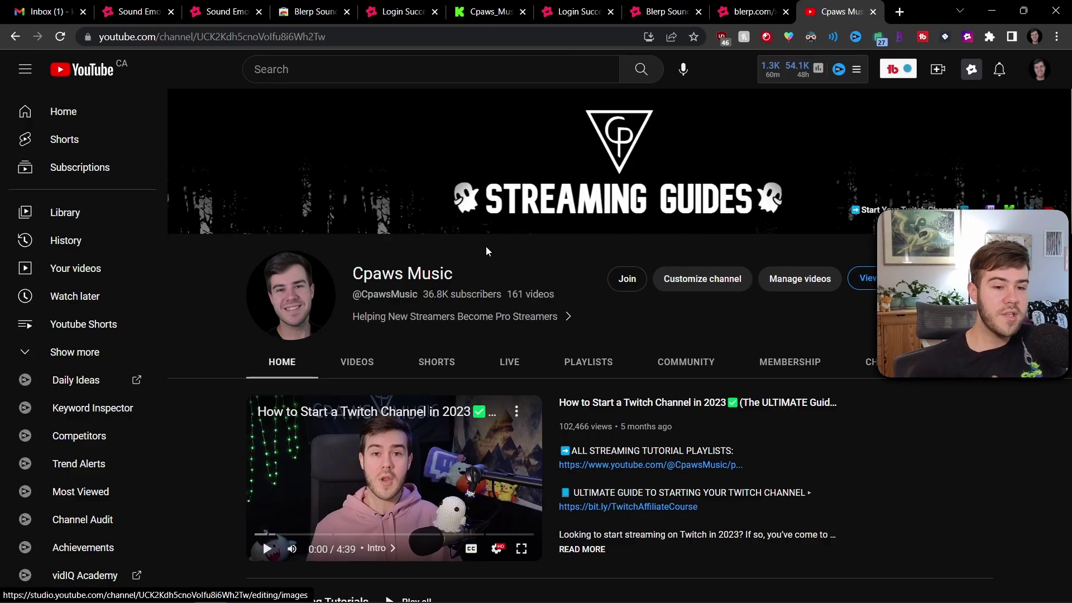
Set up a YouTube live stream for later using streaming software.
click(939, 69)
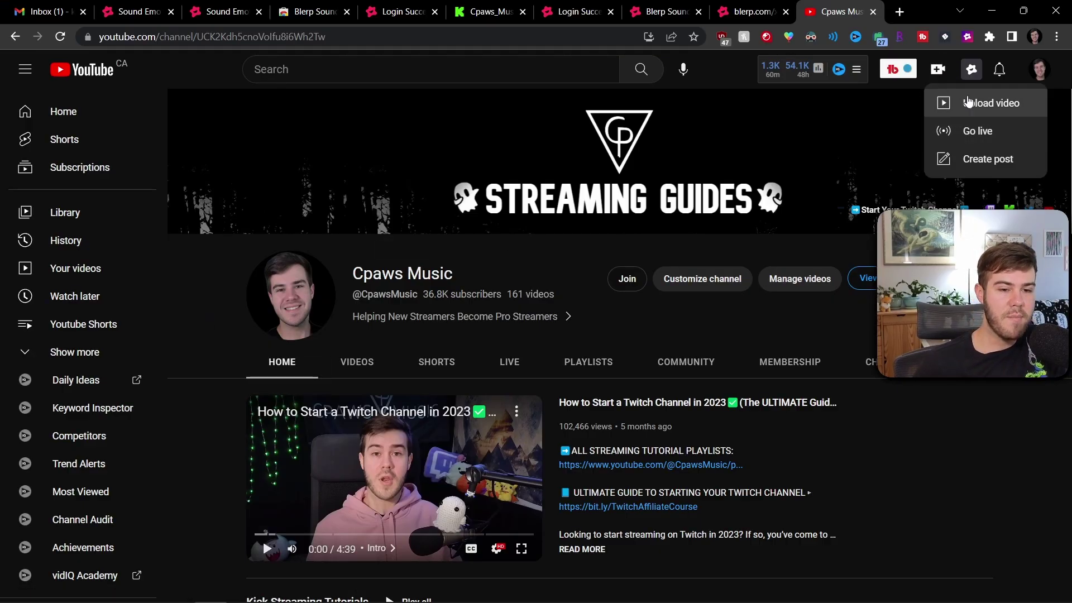
click(974, 133)
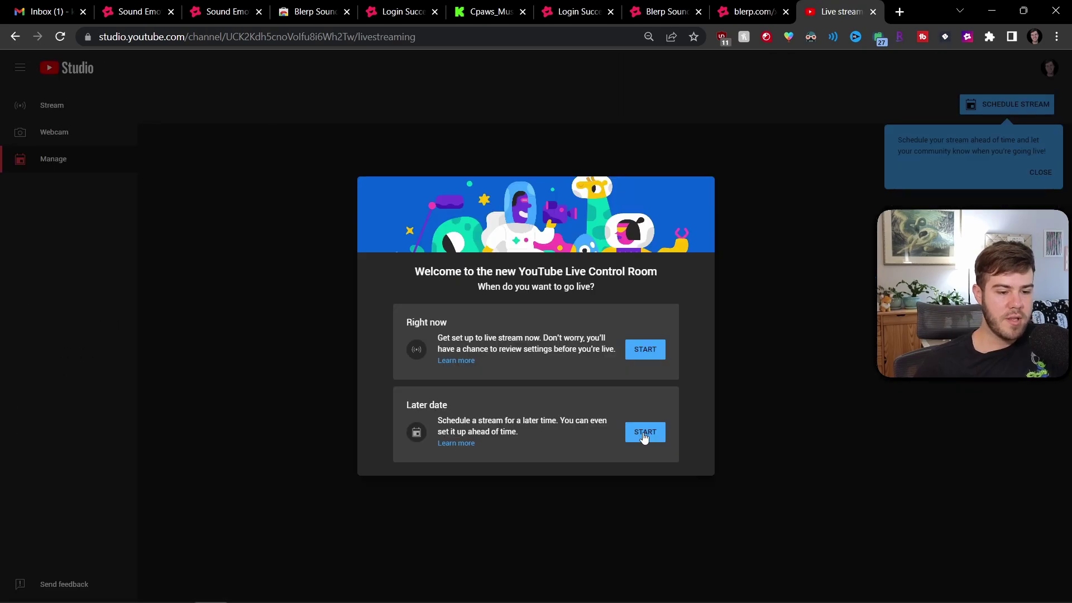
click(645, 437)
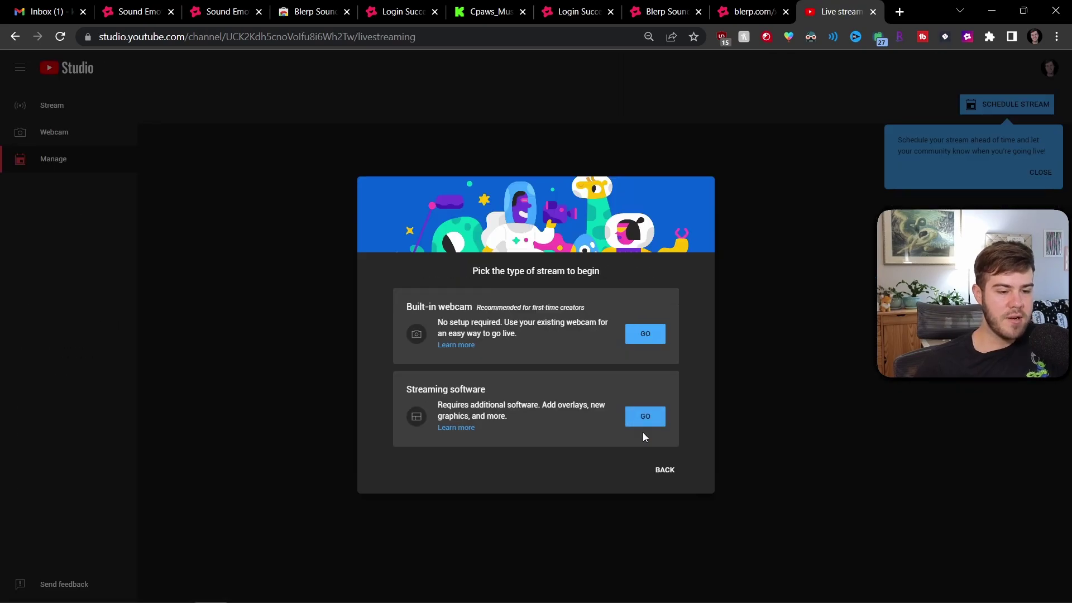
click(642, 420)
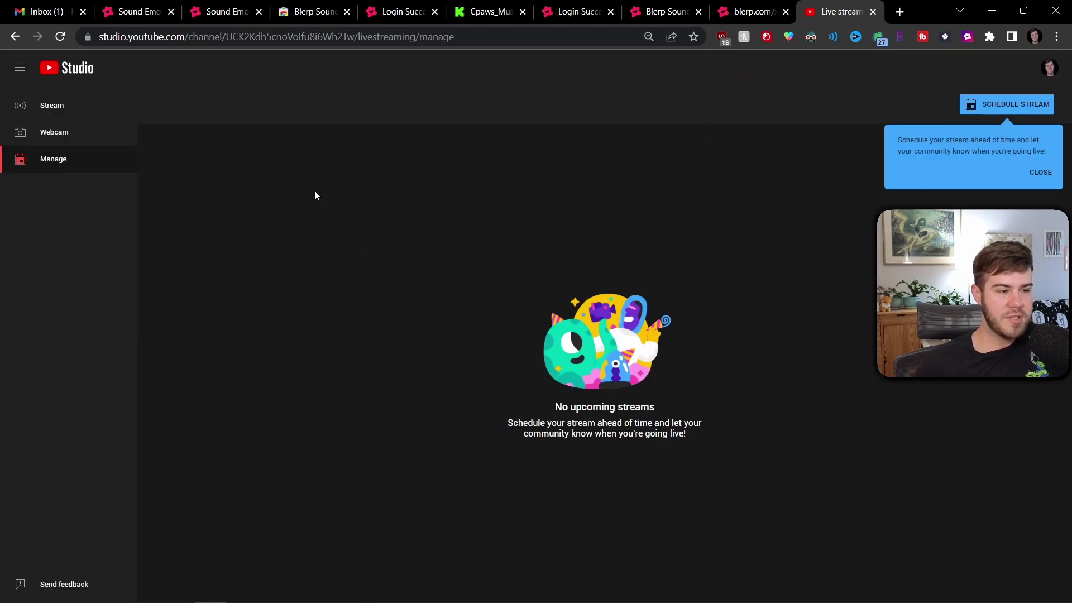
Copy the share link of the 'Cpaws Music Live Stream' from its dashboard.
click(65, 106)
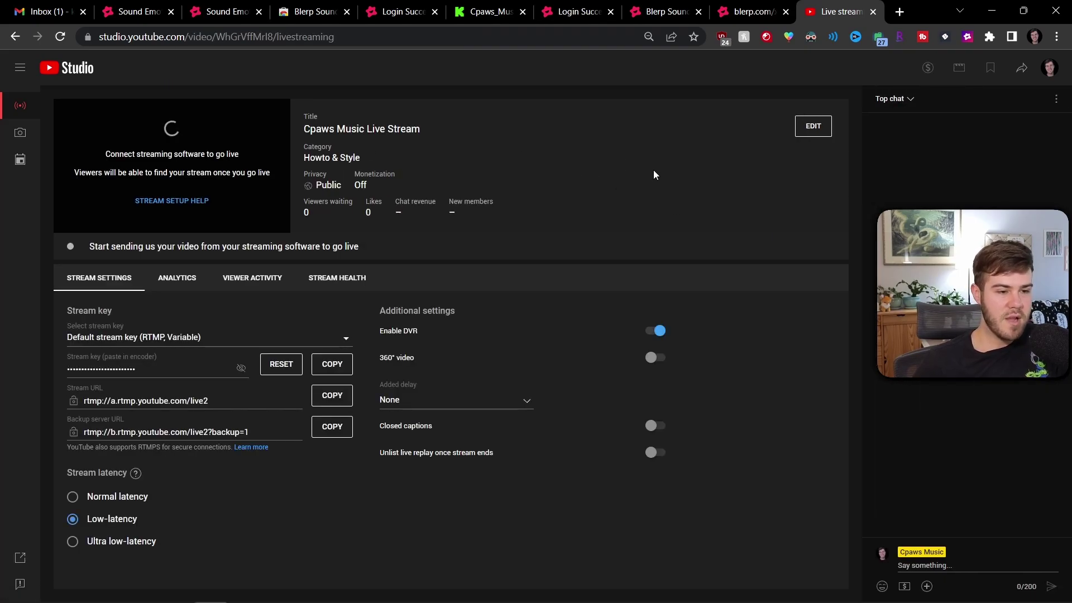
click(1023, 69)
click(642, 408)
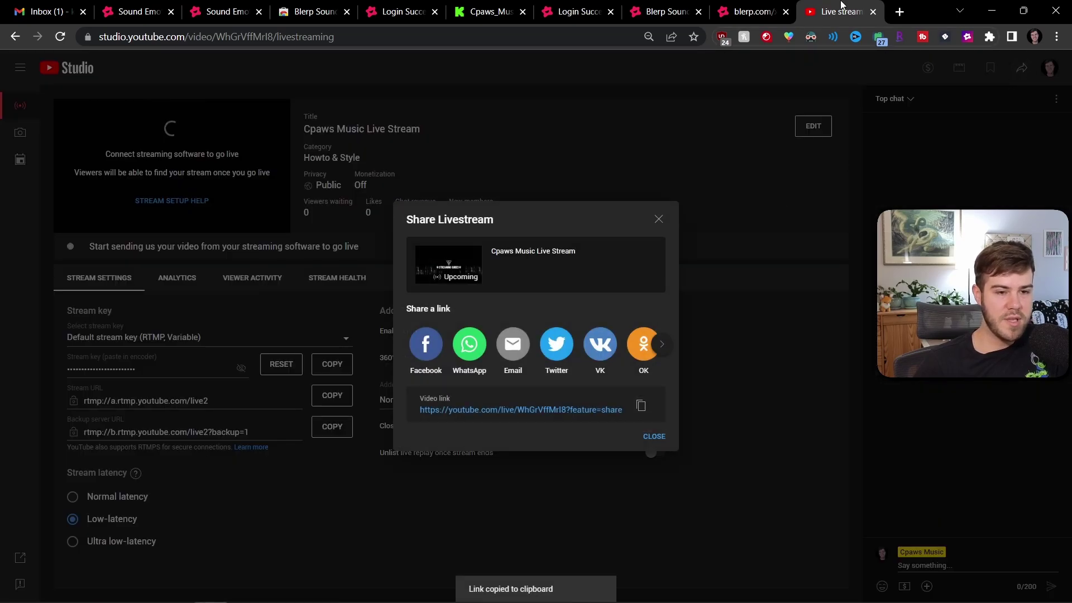
Load the copied stream link in a new tab and check the Blerp extension there.
click(900, 12)
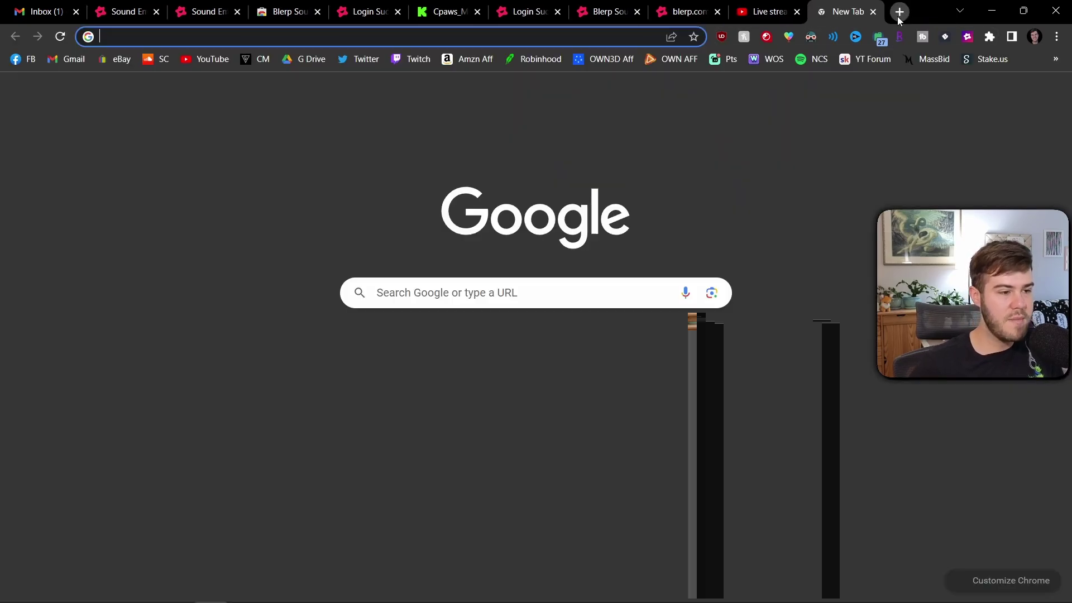
key(ctrl+v)
key(Return)
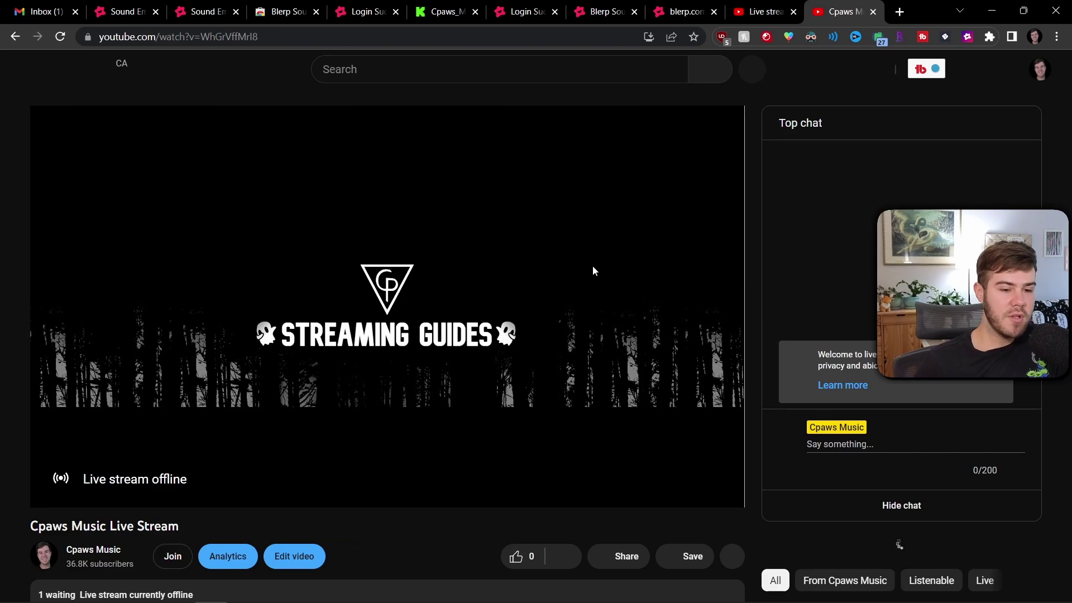
click(968, 38)
click(968, 38)
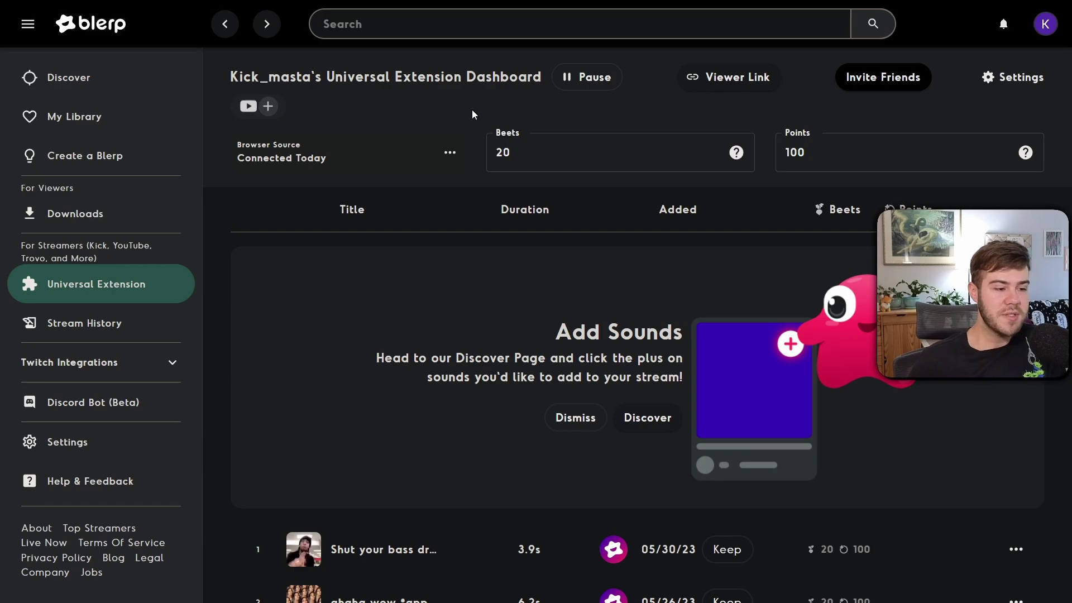
Go to Blerp's Help & Feedback page and scroll down to the Contact Us form.
click(109, 487)
scroll(383, 272, down, 3)
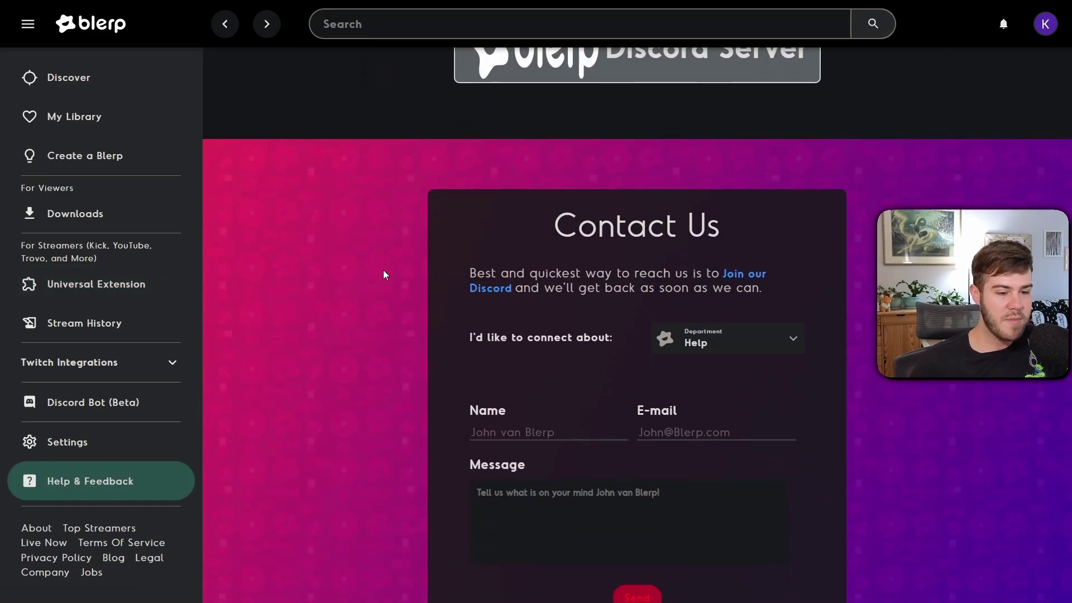
scroll(397, 260, down, 1)
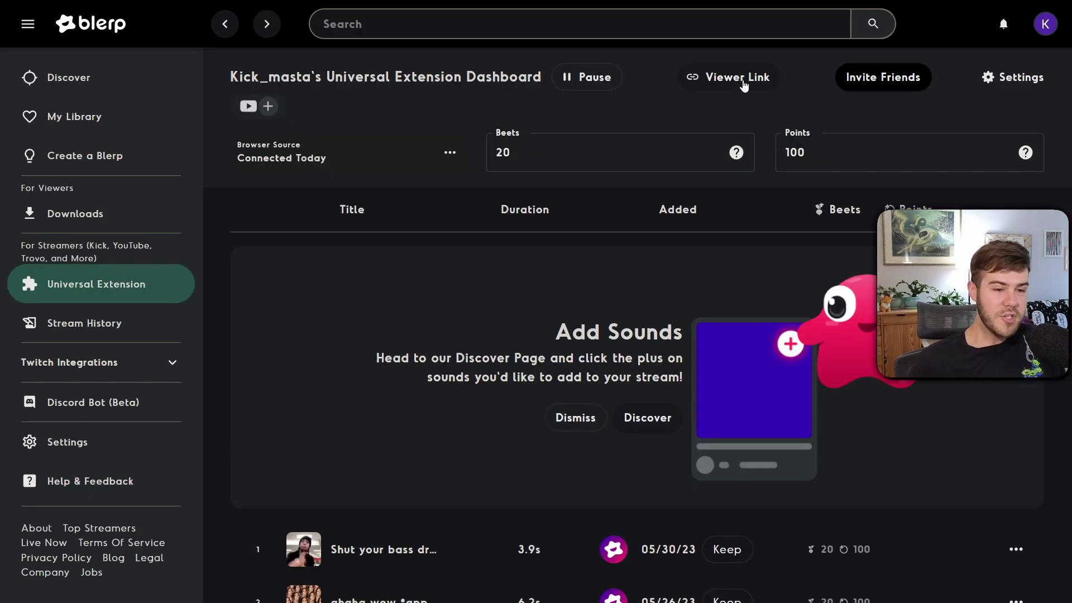
Reopen Viewer Link and highlight the custom viewer link and the Browser Extension Download heading.
click(739, 78)
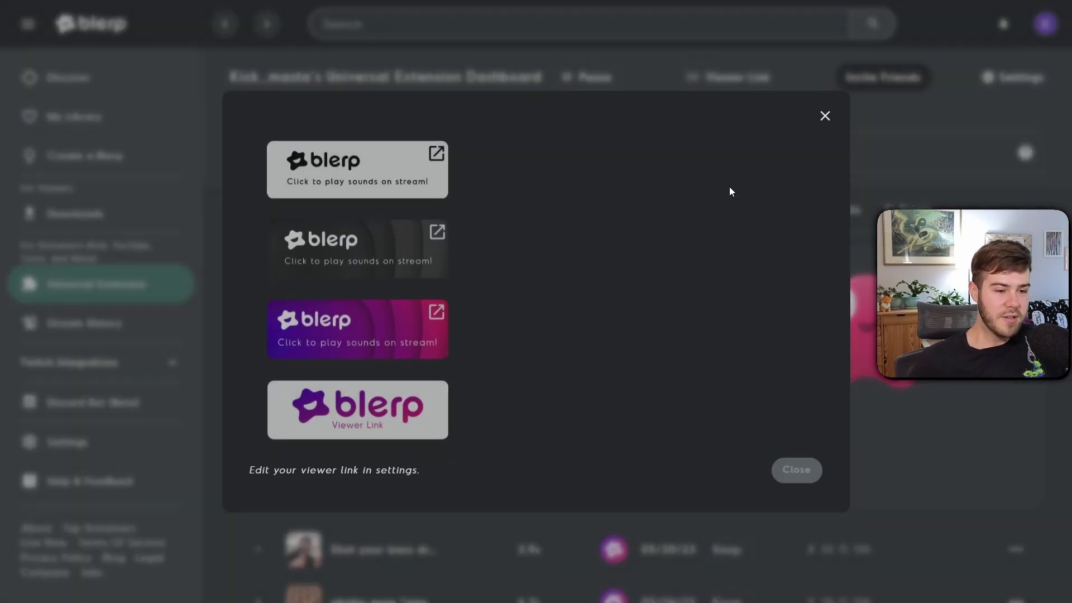
drag(520, 227, 672, 226)
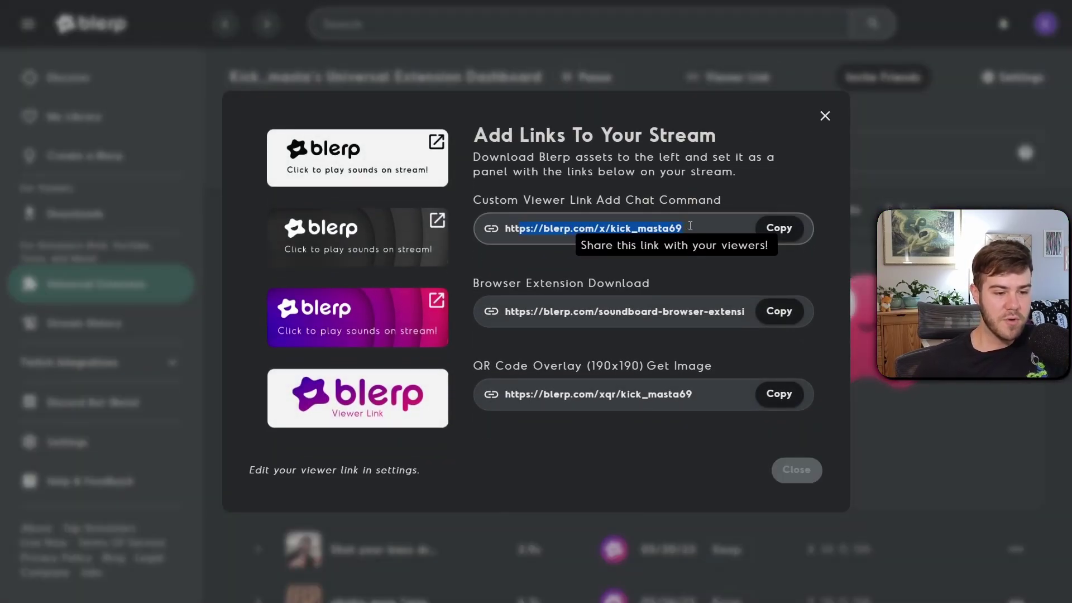
drag(474, 283, 649, 284)
click(678, 311)
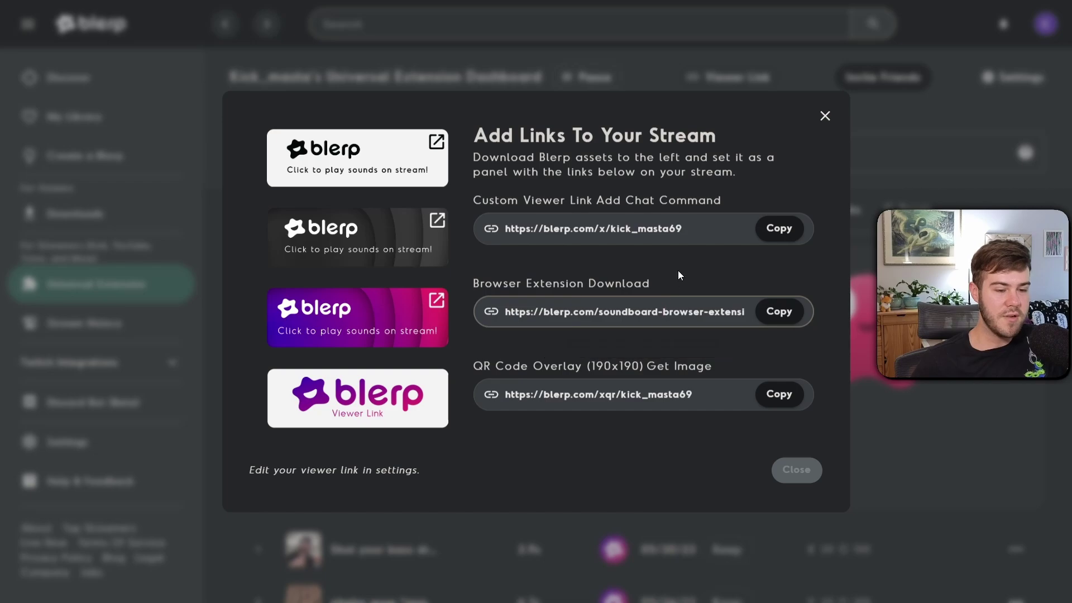